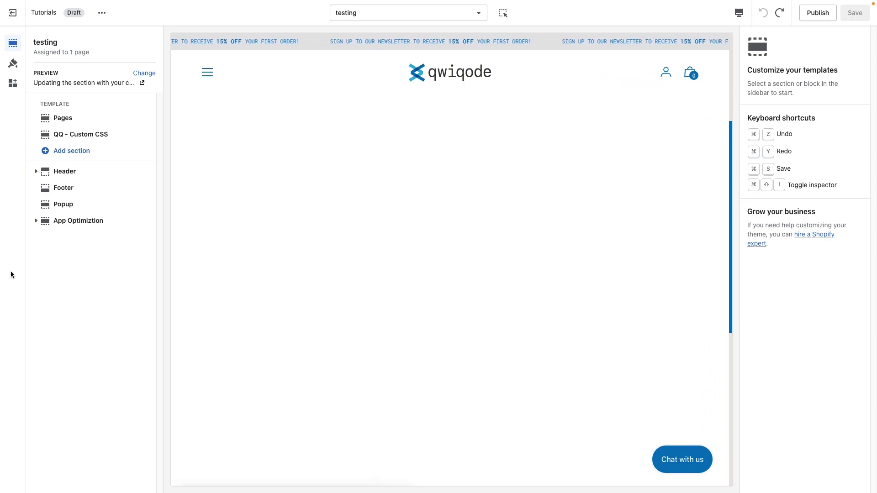
Step: Search the available sections for "blog" and add the QQ - Blog Posts section to the template
{"action": "scroll", "coordinate": [443, 224], "scroll_direction": "up", "scroll_amount": 5}
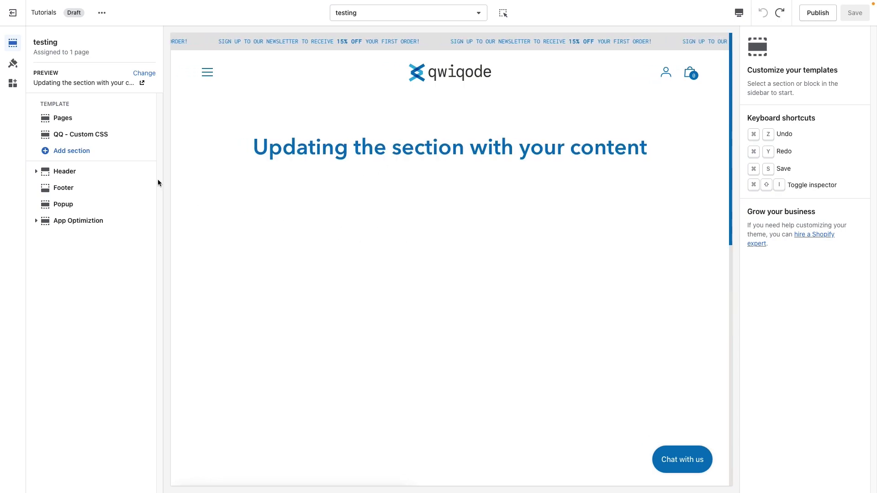
{"action": "left_click", "coordinate": [86, 150]}
{"action": "type", "text": "blog"}
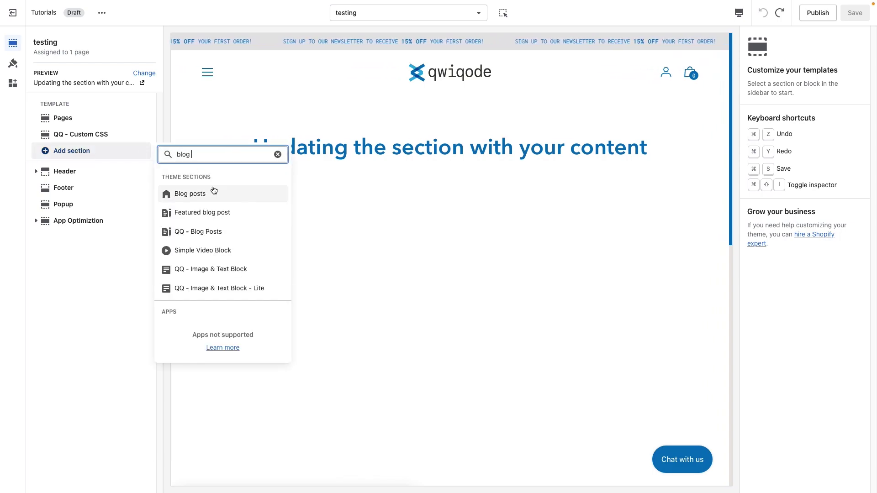
{"action": "key", "text": "Return"}
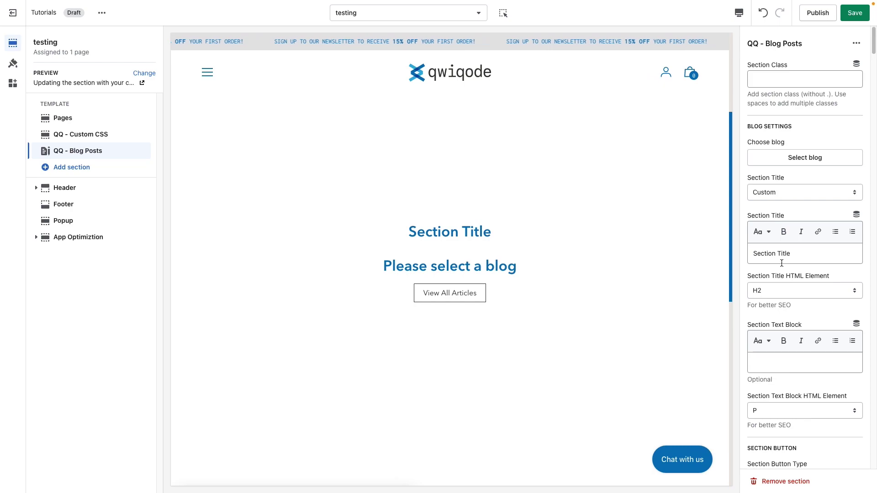
Step: Choose Shopify Insights as the blog for the QQ - Blog Posts section
{"action": "left_click", "coordinate": [801, 158]}
{"action": "left_click", "coordinate": [860, 145]}
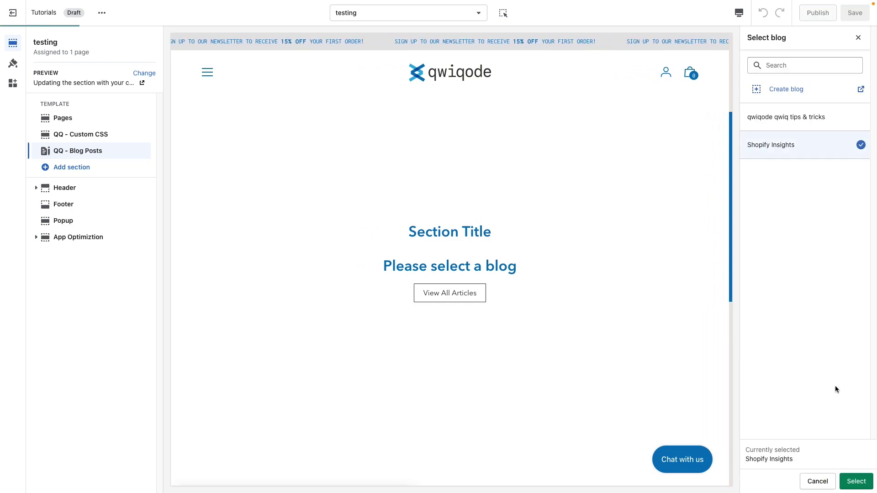
{"action": "left_click", "coordinate": [853, 477]}
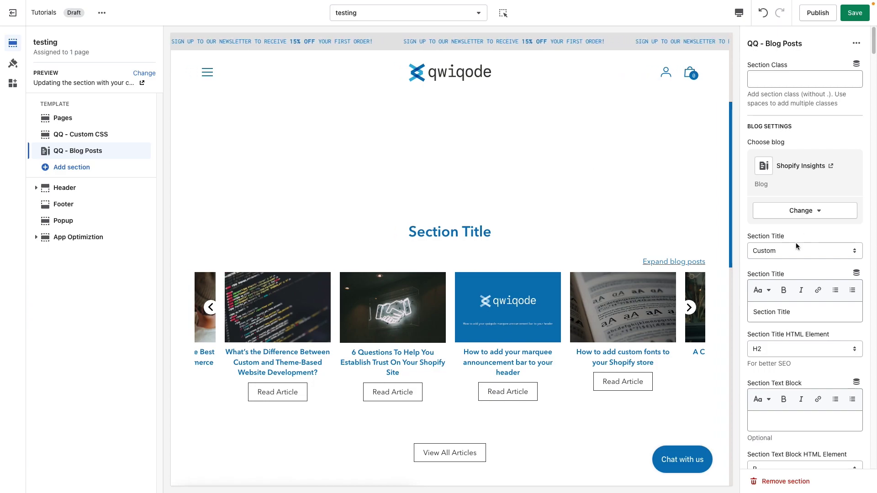
Step: Enter "Our Blog" as the custom section title and switch the section title source to Blog
{"action": "scroll", "coordinate": [796, 242], "scroll_direction": "down", "scroll_amount": 2}
{"action": "scroll", "coordinate": [796, 243], "scroll_direction": "down", "scroll_amount": 1}
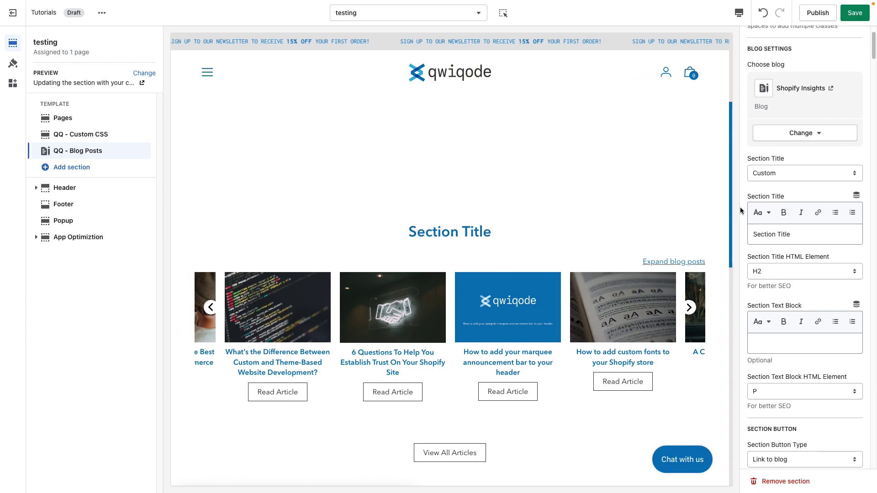
{"action": "triple_click", "coordinate": [795, 233]}
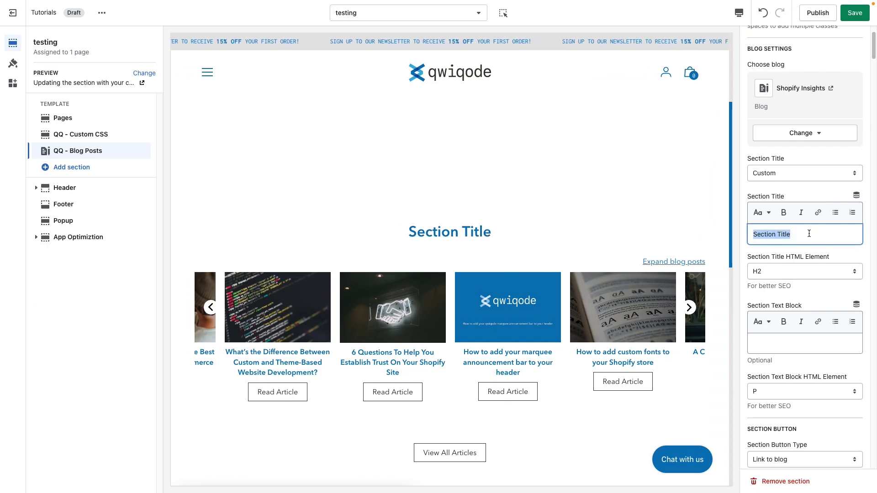
{"action": "type", "text": "Our Blog"}
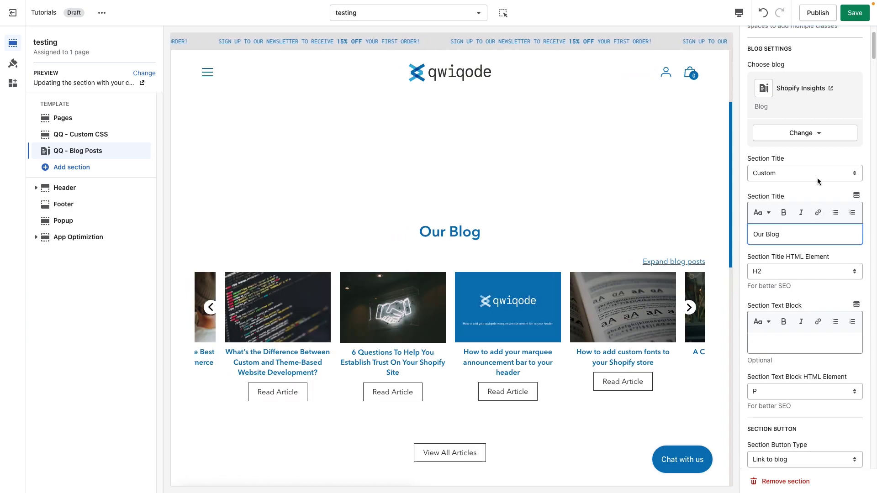
{"action": "left_click", "coordinate": [818, 176]}
{"action": "left_click", "coordinate": [817, 163]}
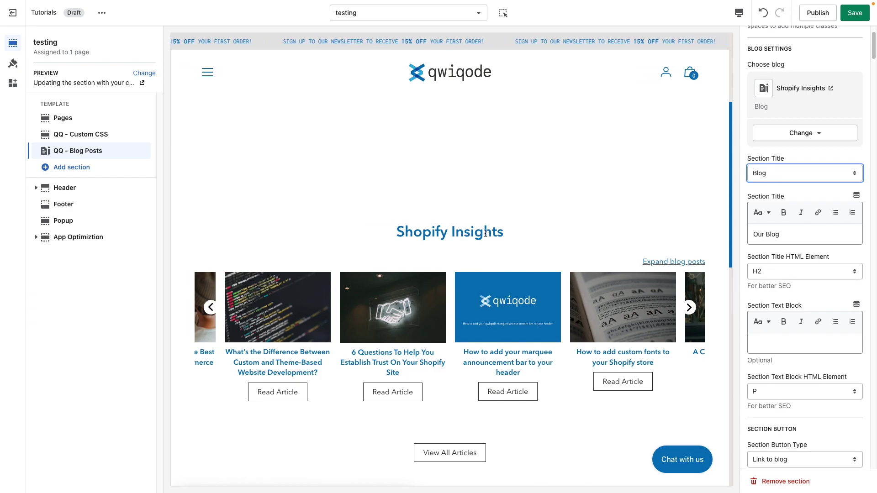
Step: Review the heading levels for the section title's HTML element, try H1 and restore H2
{"action": "scroll", "coordinate": [791, 276], "scroll_direction": "down", "scroll_amount": 1}
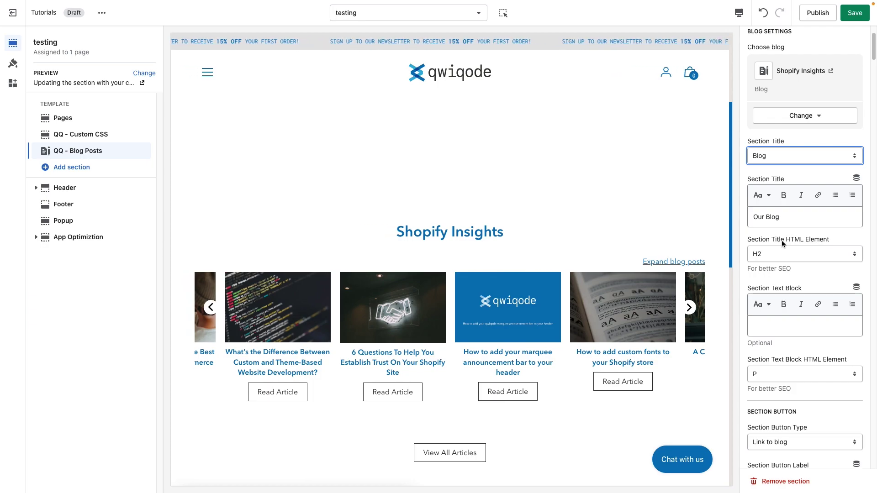
{"action": "left_click", "coordinate": [783, 254]}
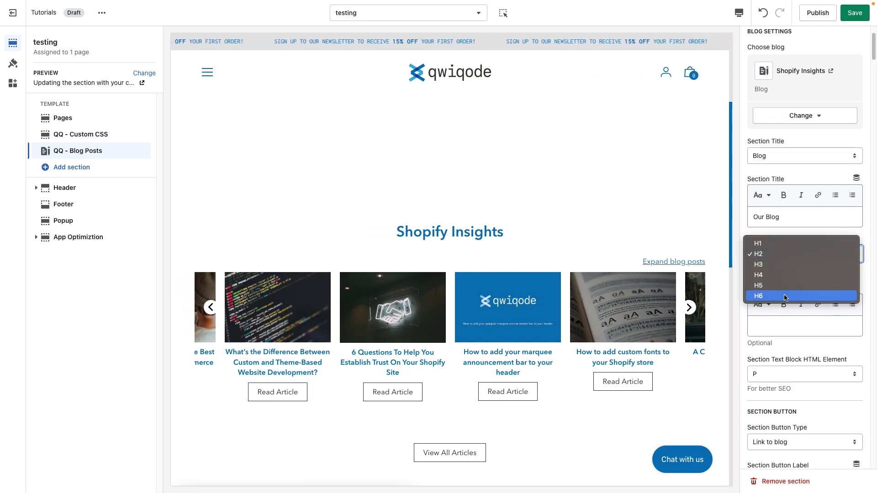
{"action": "left_click", "coordinate": [788, 254]}
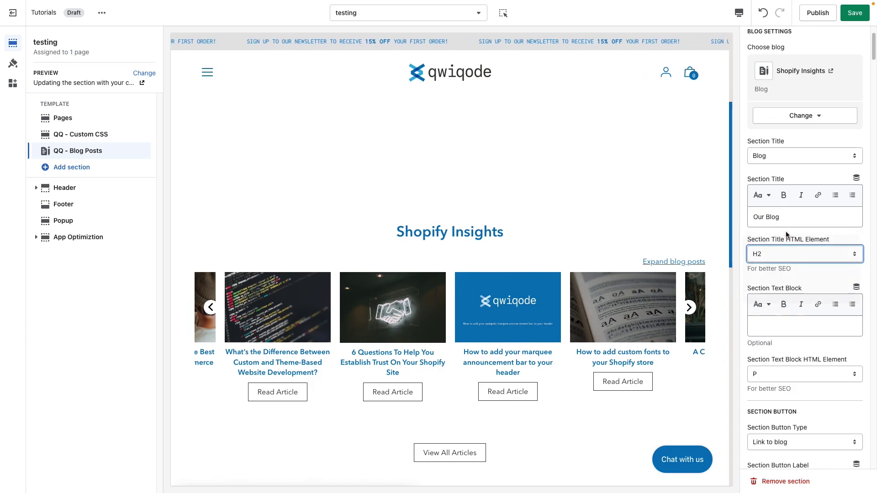
{"action": "left_click", "coordinate": [788, 255]}
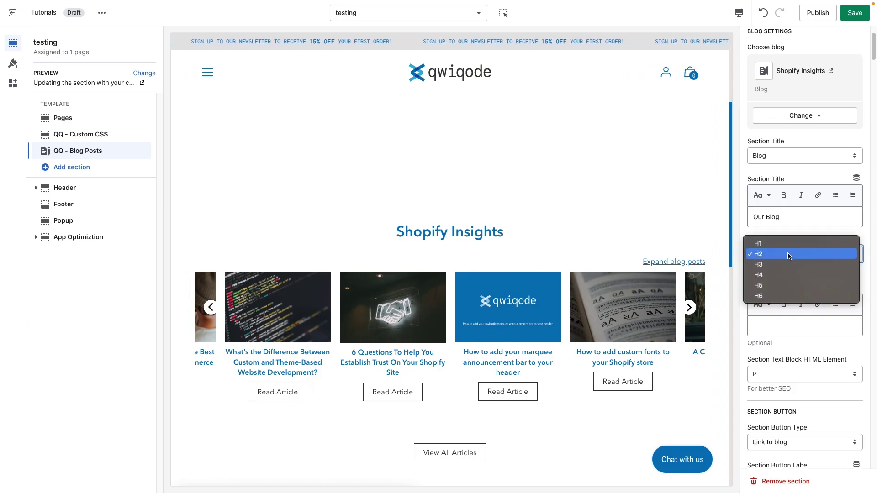
{"action": "left_click", "coordinate": [804, 236]}
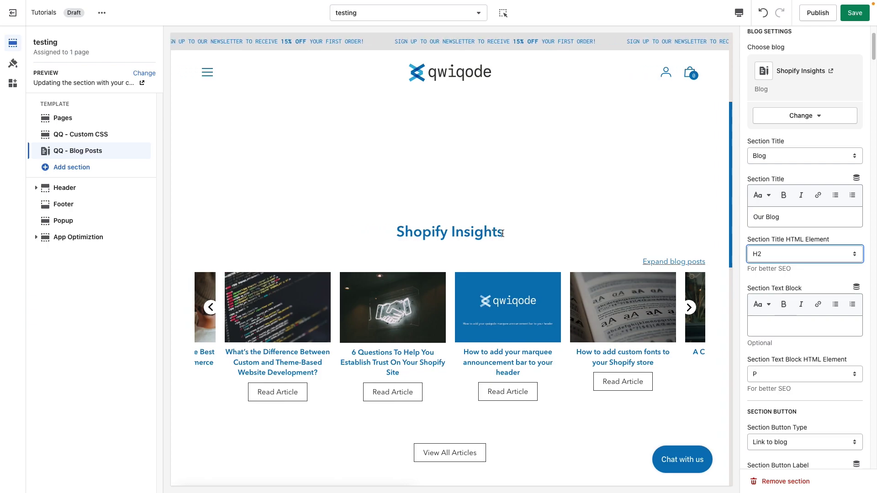
{"action": "left_click", "coordinate": [767, 254]}
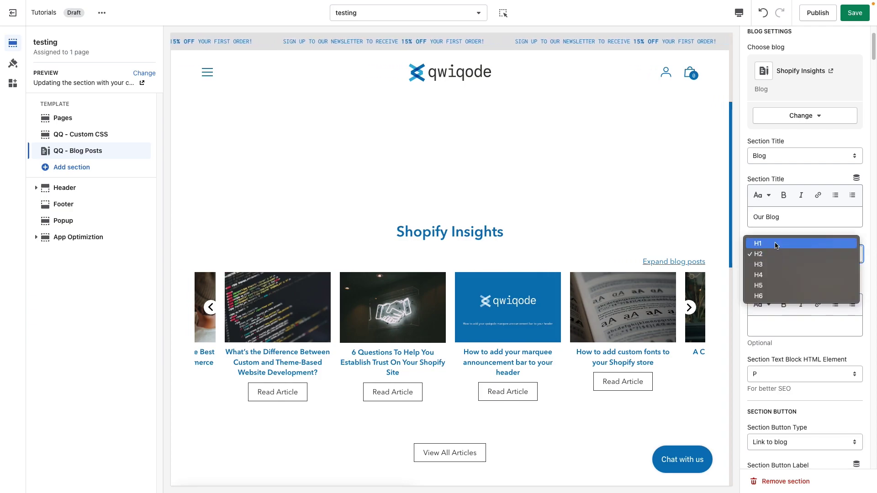
{"action": "left_click", "coordinate": [774, 249]}
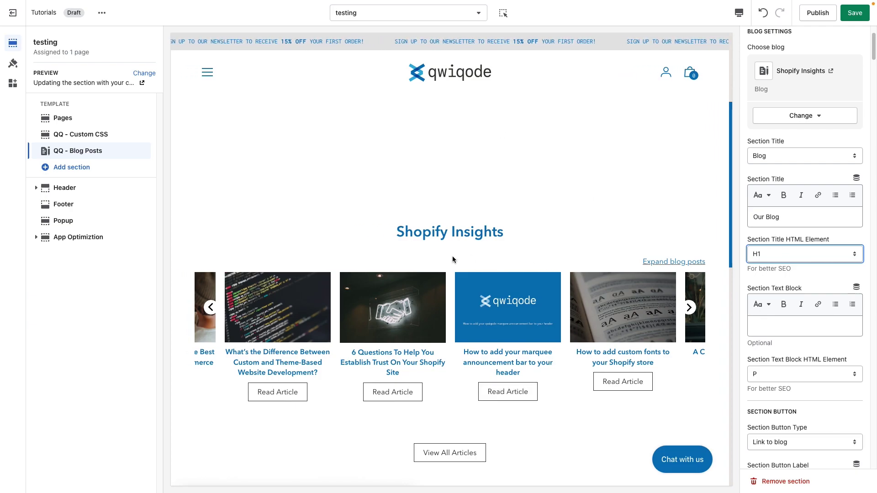
{"action": "left_click", "coordinate": [779, 254]}
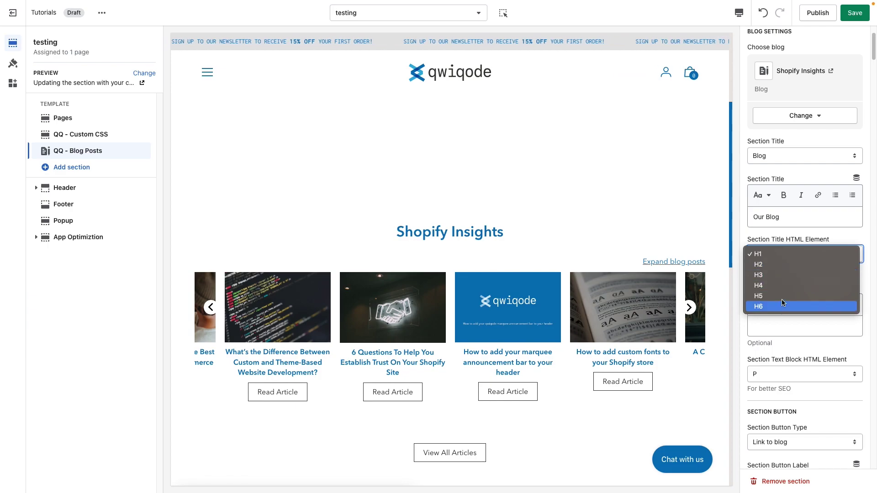
{"action": "left_click", "coordinate": [782, 255]}
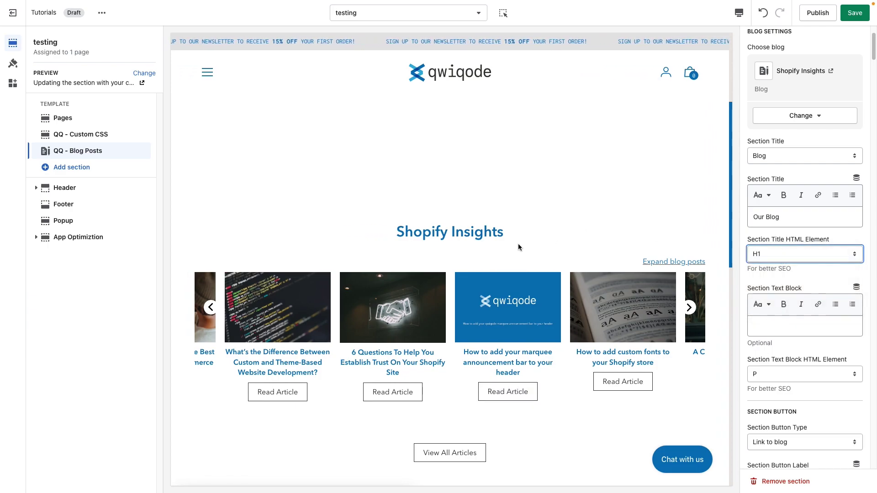
{"action": "left_click", "coordinate": [781, 255]}
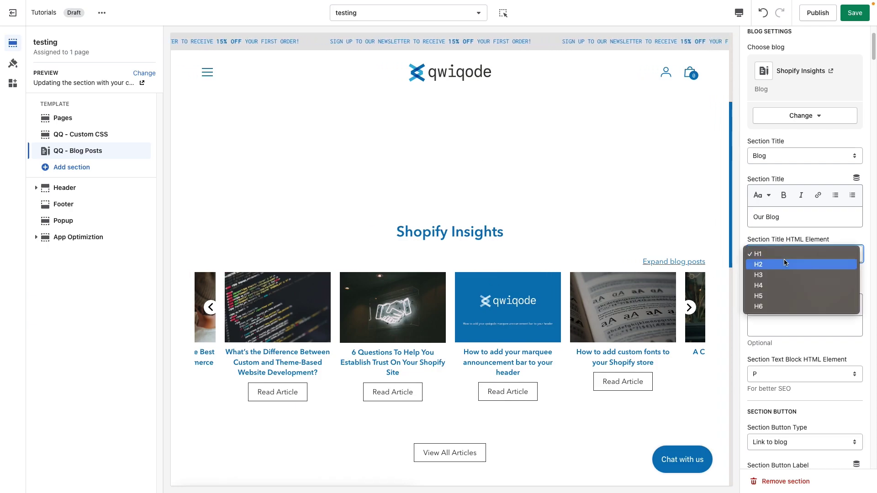
{"action": "left_click", "coordinate": [784, 259]}
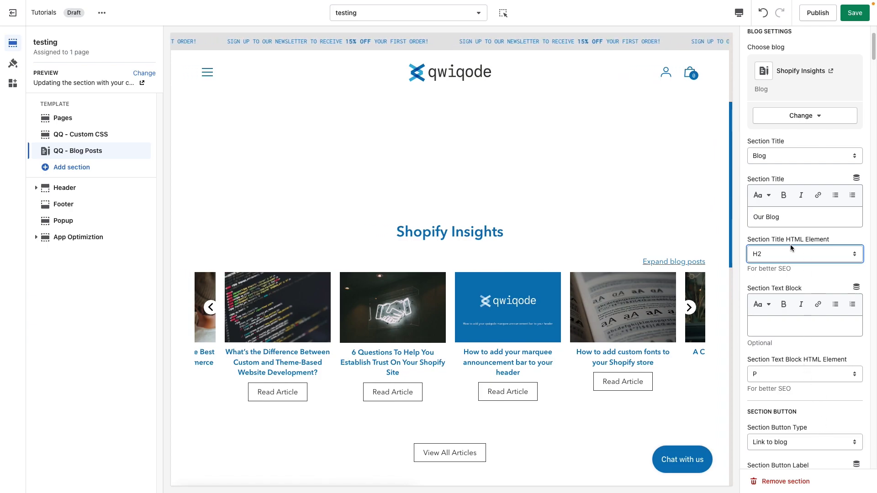
Step: Try H3 as the section title's HTML element and return it to H2
{"action": "left_click", "coordinate": [794, 261]}
{"action": "left_click", "coordinate": [794, 264]}
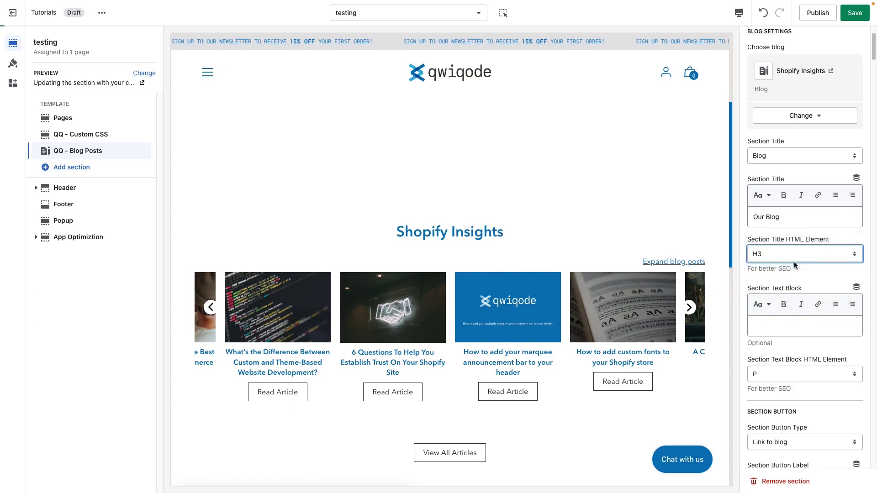
{"action": "left_click", "coordinate": [791, 254]}
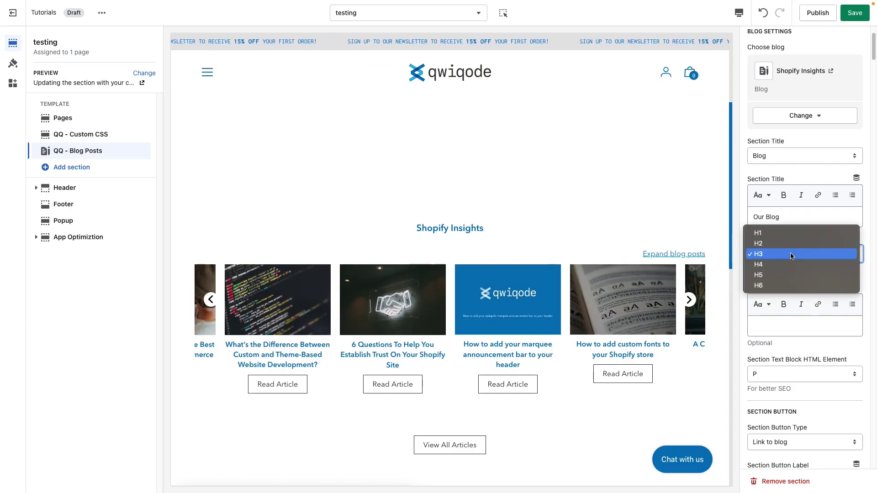
{"action": "left_click", "coordinate": [793, 245]}
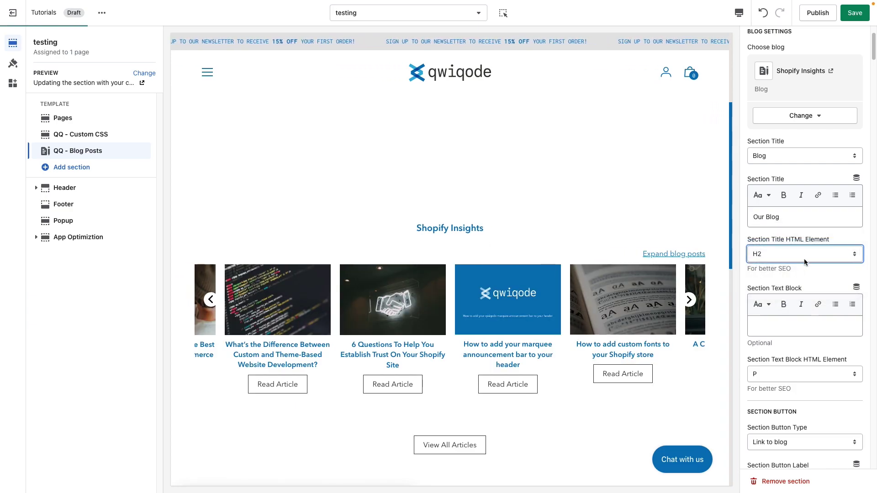
Step: Enter "This is a short description" as the section text block and keep P as its HTML element
{"action": "scroll", "coordinate": [779, 277], "scroll_direction": "down", "scroll_amount": 2}
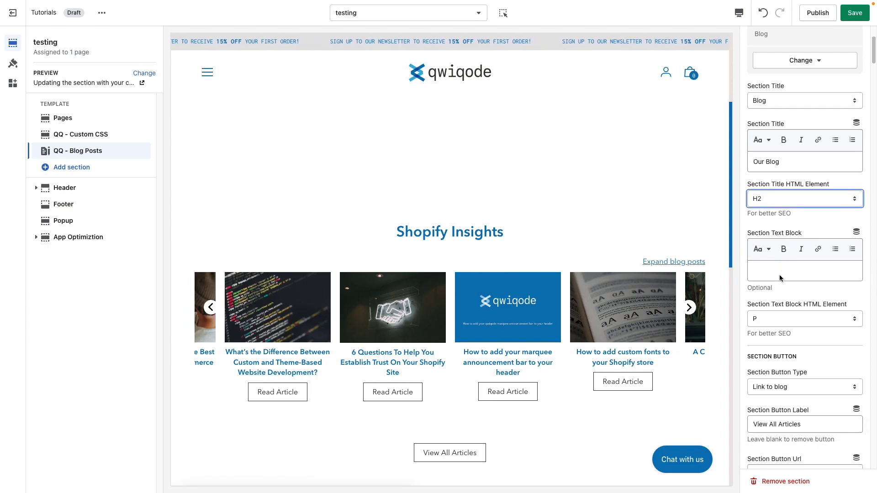
{"action": "left_click", "coordinate": [780, 273]}
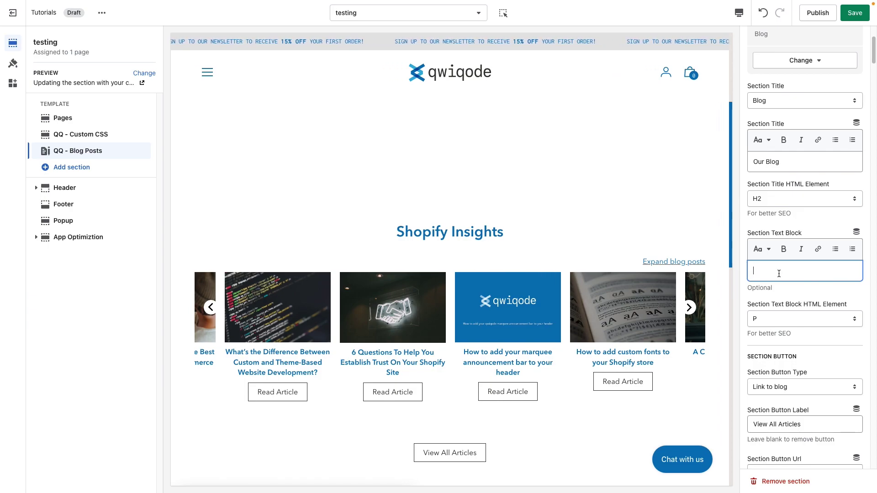
{"action": "type", "text": "This is"}
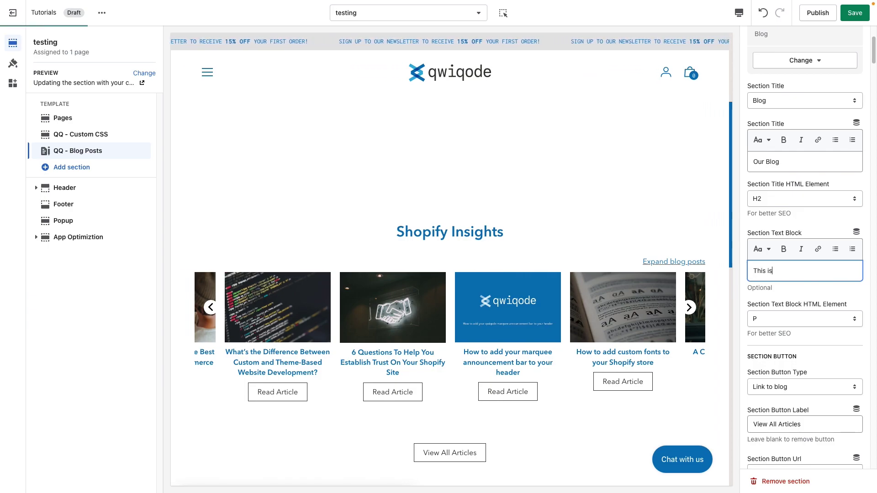
{"action": "type", "text": " a. short descr"}
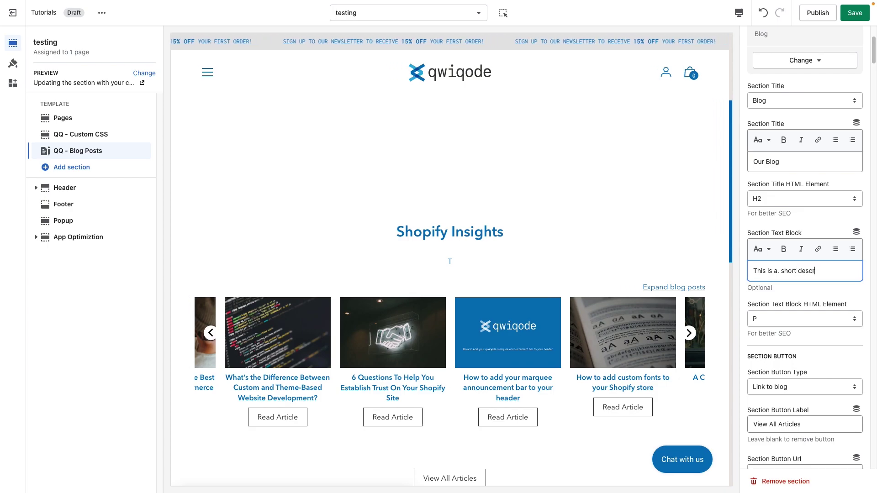
{"action": "type", "text": "iption"}
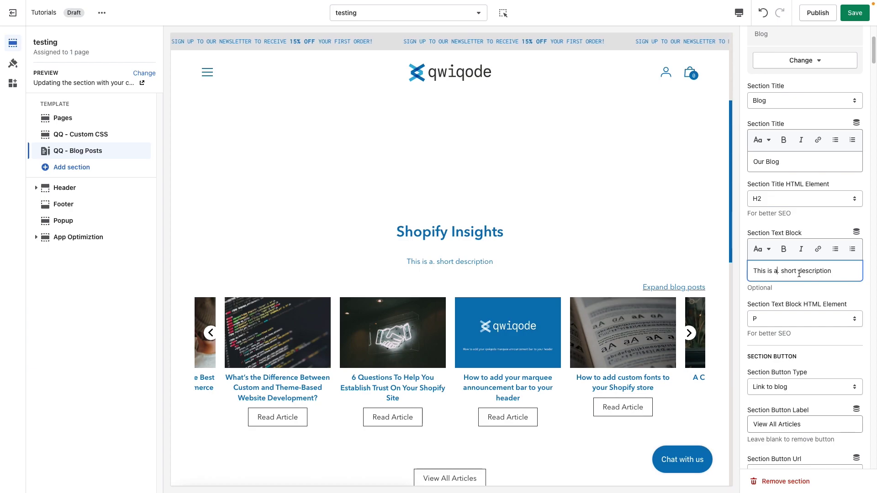
{"action": "key", "text": "BackSpace"}
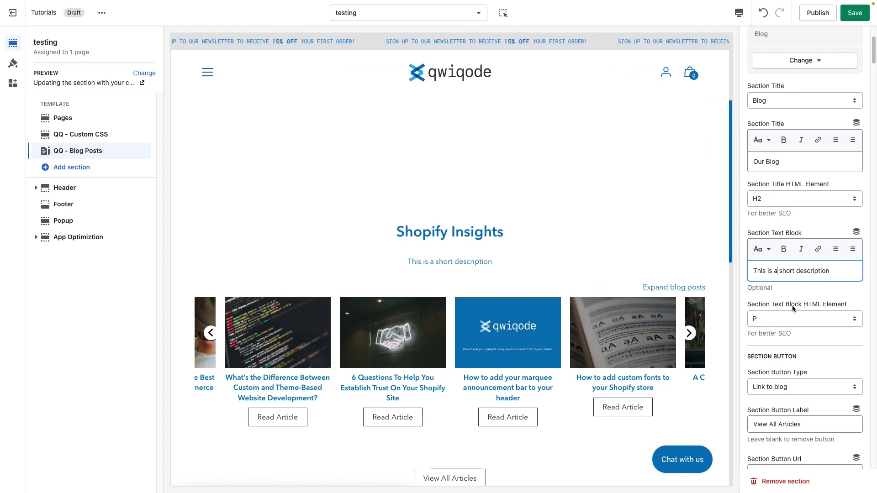
{"action": "left_click", "coordinate": [772, 319]}
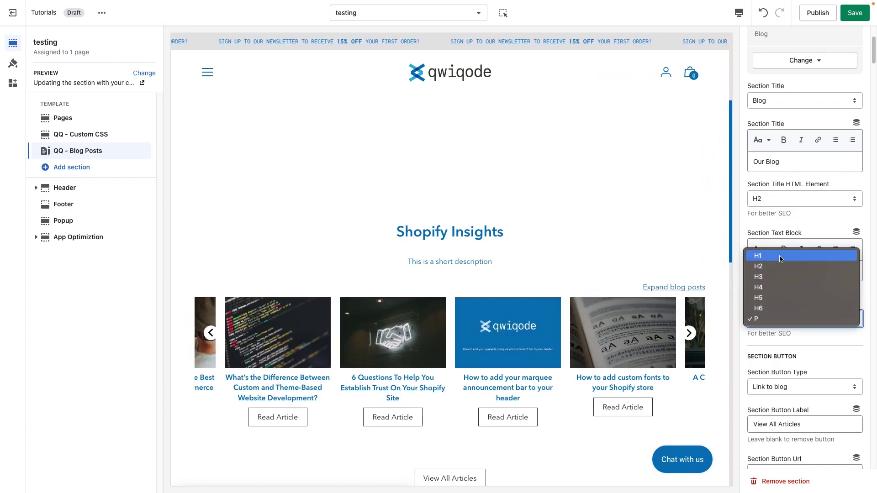
{"action": "left_click", "coordinate": [816, 340]}
Step: Clear the section button label so the button below the blog posts is removed
{"action": "scroll", "coordinate": [793, 332], "scroll_direction": "down", "scroll_amount": 3}
{"action": "scroll", "coordinate": [792, 333], "scroll_direction": "down", "scroll_amount": 1}
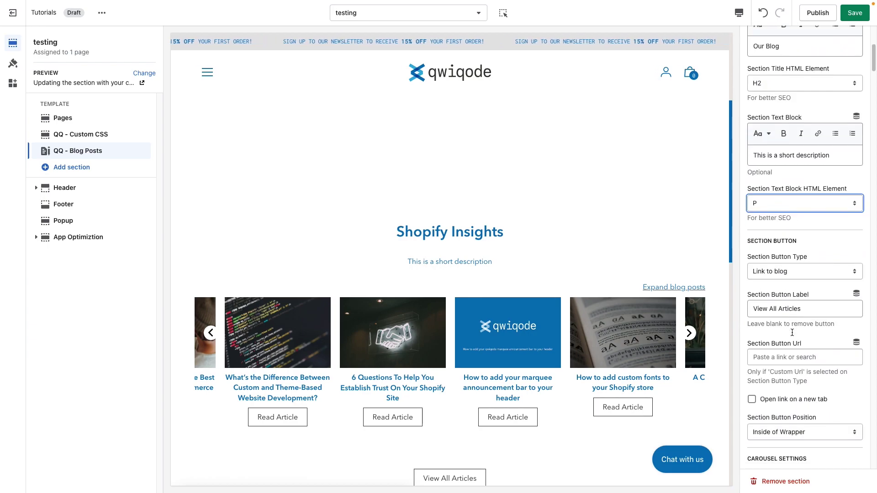
{"action": "scroll", "coordinate": [509, 309], "scroll_direction": "down", "scroll_amount": 1}
{"action": "scroll", "coordinate": [484, 374], "scroll_direction": "down", "scroll_amount": 1}
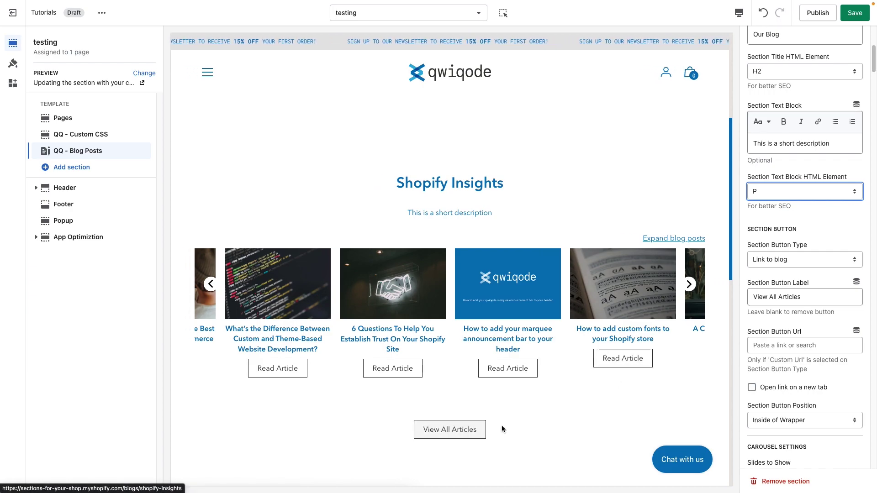
{"action": "left_click", "coordinate": [811, 296]}
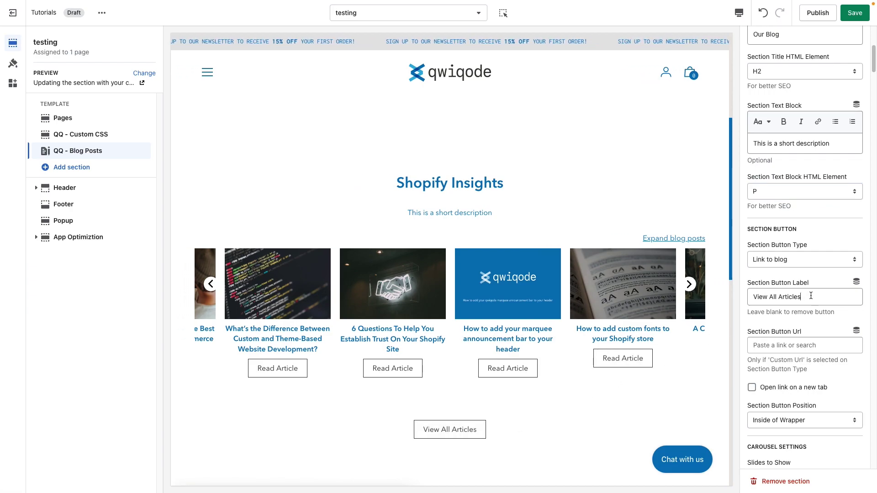
{"action": "left_click_drag", "start_coordinate": [808, 298], "coordinate": [733, 300]}
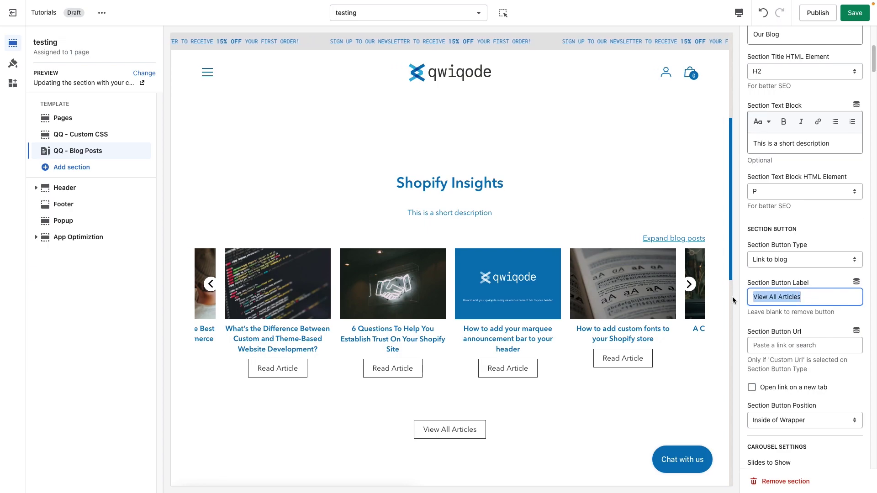
{"action": "key", "text": "BackSpace"}
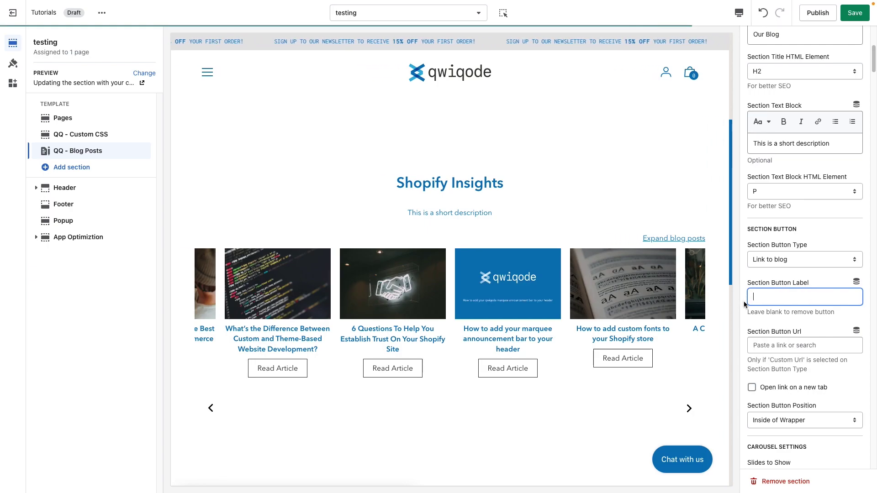
Step: Undo the clearing of the section button label to restore "View All Articles"
{"action": "key", "text": "ctrl+z"}
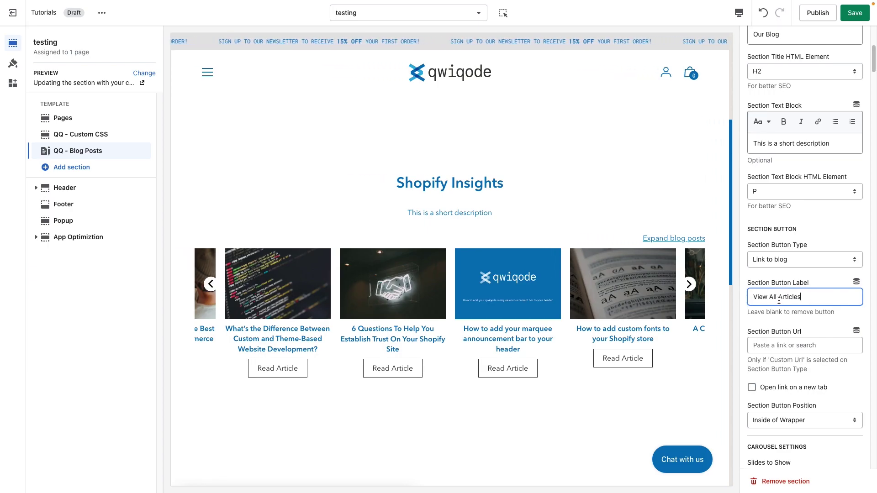
Step: Try Custom Url as the section button type, check the available link targets, and return the type to Link to blog
{"action": "left_click", "coordinate": [776, 265]}
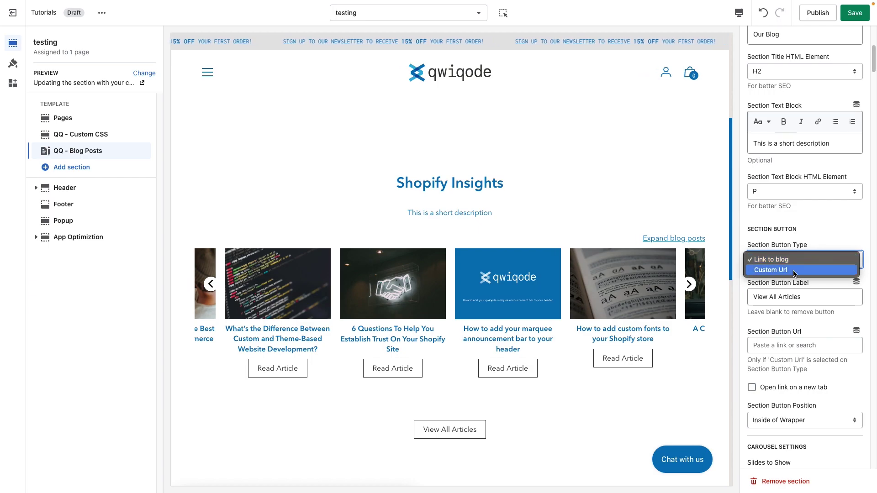
{"action": "left_click", "coordinate": [793, 271]}
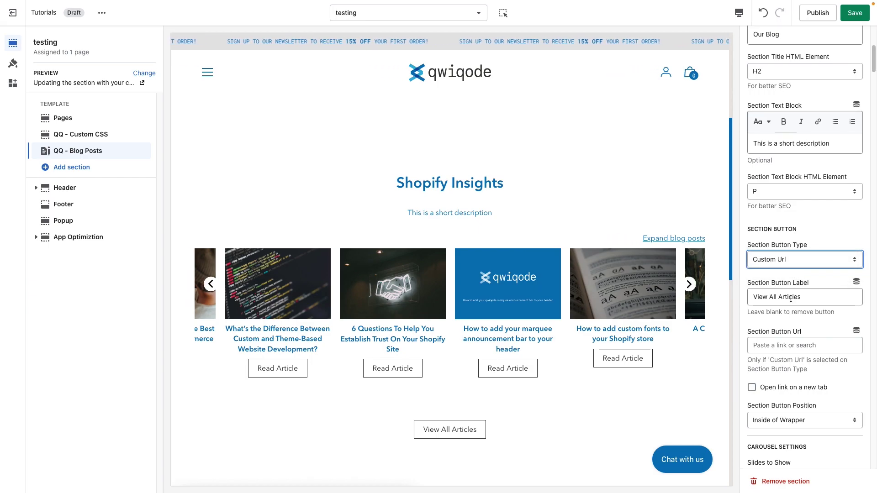
{"action": "left_click", "coordinate": [783, 345]}
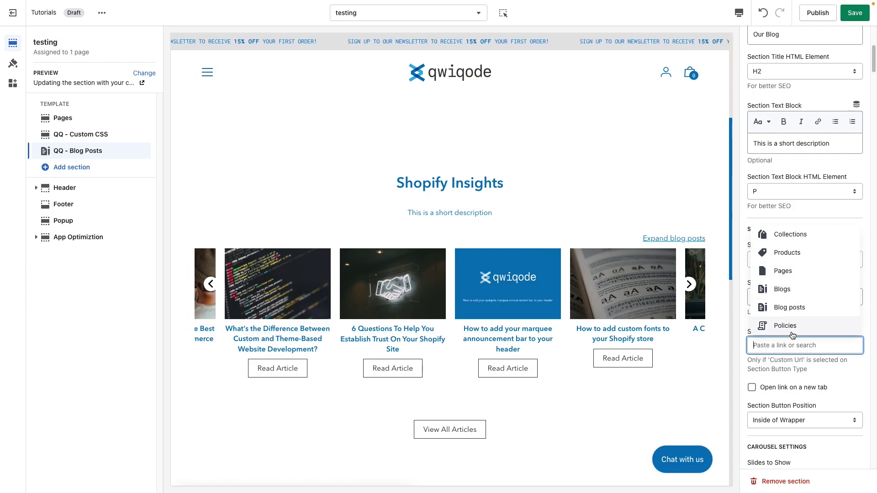
{"action": "left_click", "coordinate": [792, 360]}
{"action": "left_click", "coordinate": [789, 259]}
{"action": "left_click", "coordinate": [791, 250]}
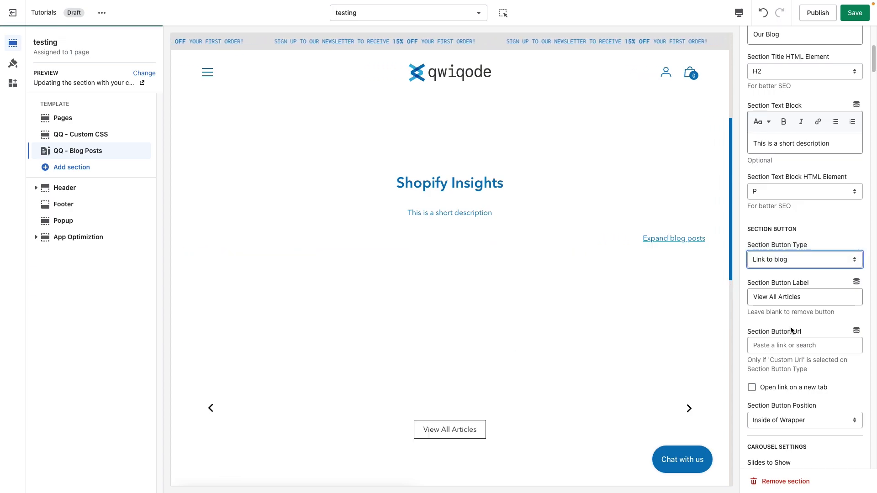
Step: Review the section button position setting and keep it as Inside of Wrapper
{"action": "scroll", "coordinate": [792, 329], "scroll_direction": "down", "scroll_amount": 3}
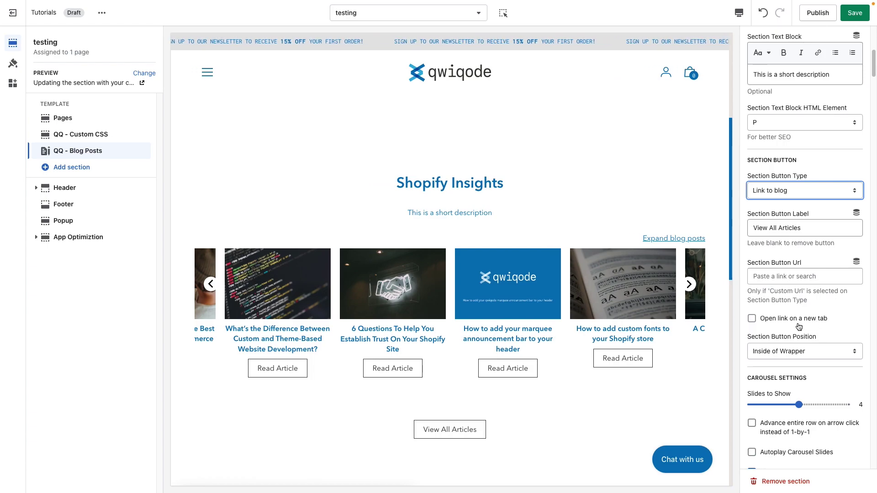
{"action": "scroll", "coordinate": [776, 360], "scroll_direction": "down", "scroll_amount": 3}
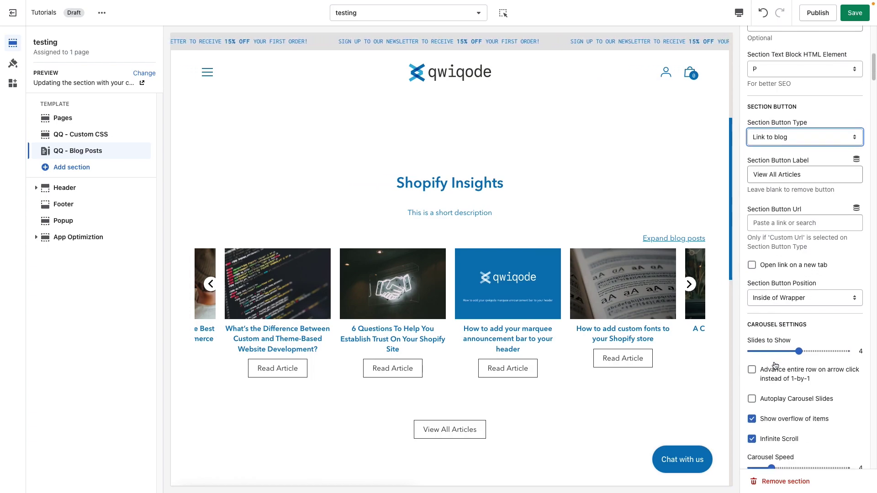
{"action": "scroll", "coordinate": [775, 364], "scroll_direction": "down", "scroll_amount": 1}
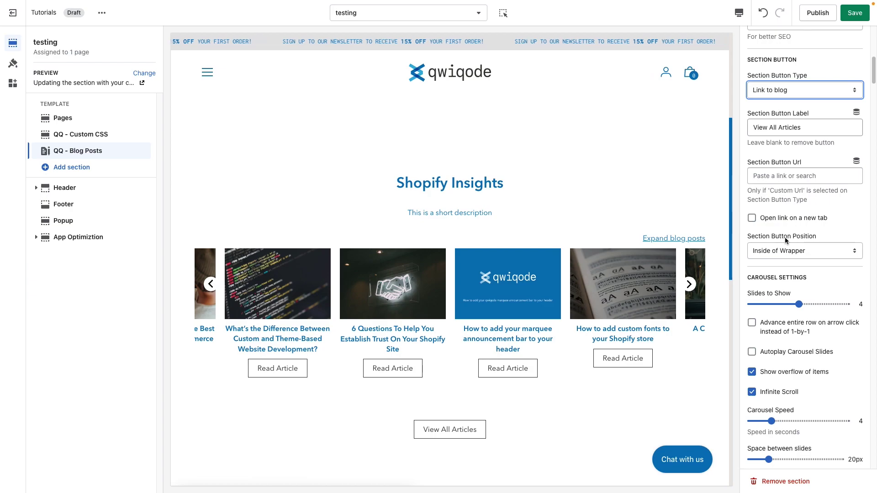
{"action": "left_click_drag", "start_coordinate": [809, 236], "coordinate": [770, 237]}
{"action": "left_click", "coordinate": [776, 237]}
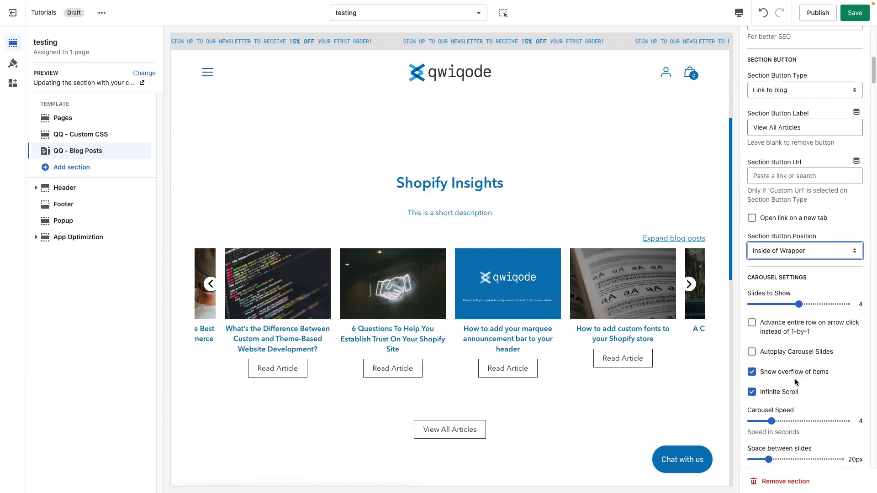
Step: Try showing 3, 5 and 2 slides in the blog carousel, and return the number of slides to 4
{"action": "scroll", "coordinate": [795, 382], "scroll_direction": "down", "scroll_amount": 3}
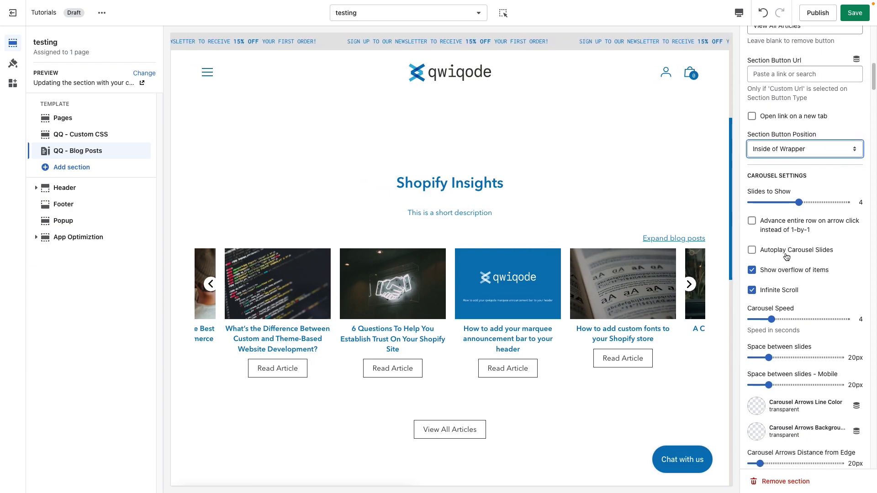
{"action": "scroll", "coordinate": [786, 255], "scroll_direction": "down", "scroll_amount": 1}
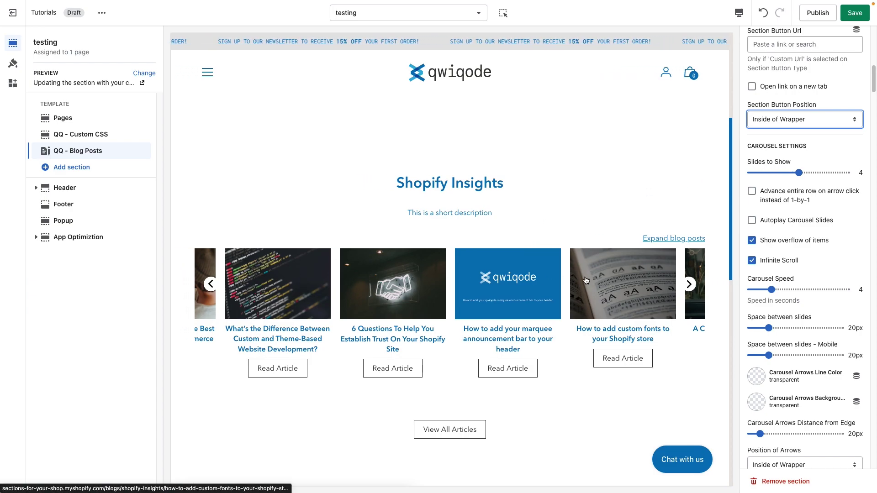
{"action": "left_click", "coordinate": [766, 174]}
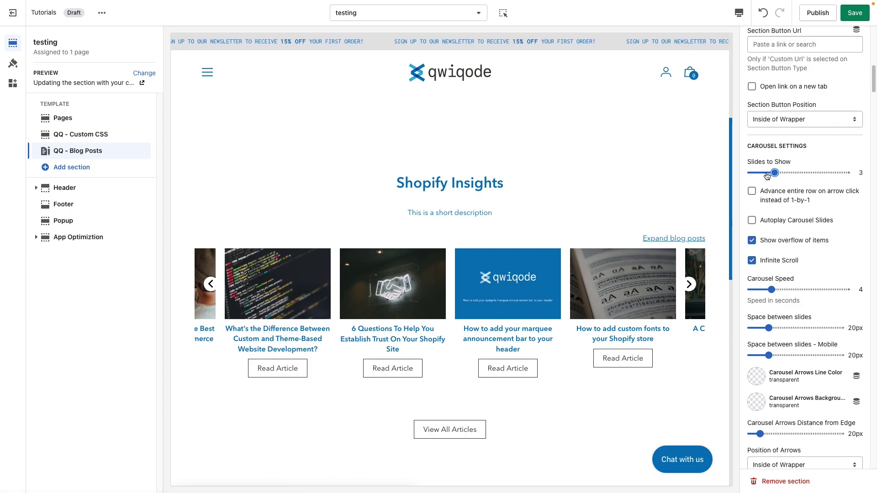
{"action": "left_click", "coordinate": [829, 176]}
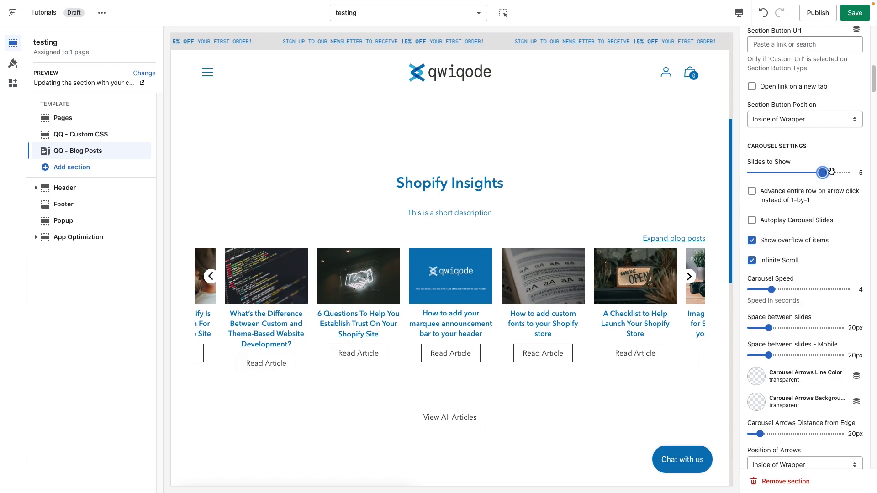
{"action": "left_click_drag", "start_coordinate": [829, 172], "coordinate": [745, 172]}
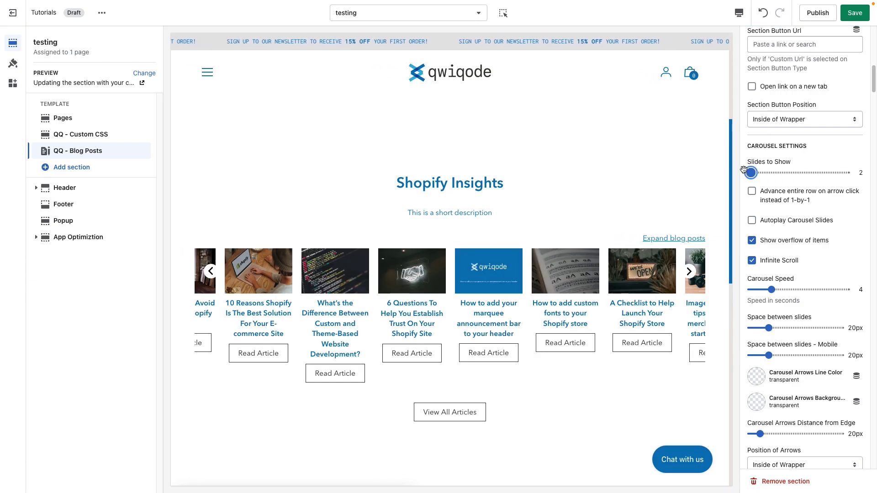
{"action": "left_click_drag", "start_coordinate": [753, 172], "coordinate": [800, 172]}
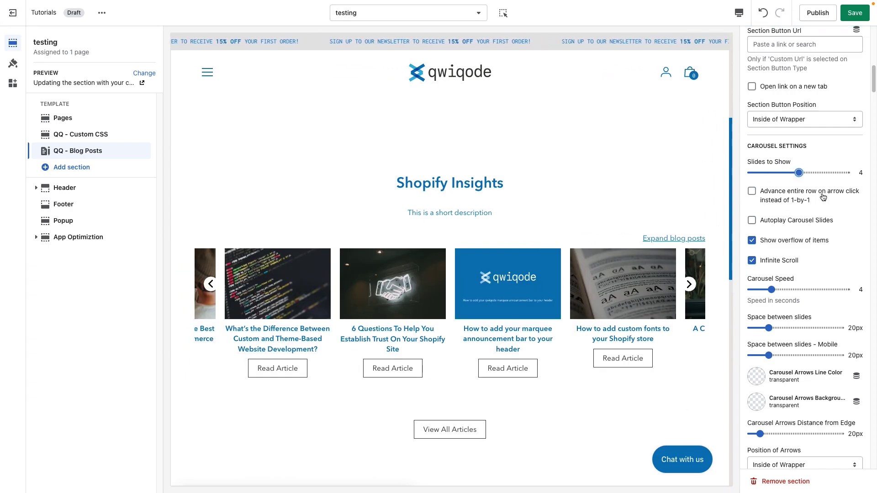
Step: Move the previewed blog carousel forward and back to check how it advances one post at a time
{"action": "double_click", "coordinate": [689, 285]}
{"action": "left_click", "coordinate": [689, 284]}
{"action": "left_click", "coordinate": [689, 284]}
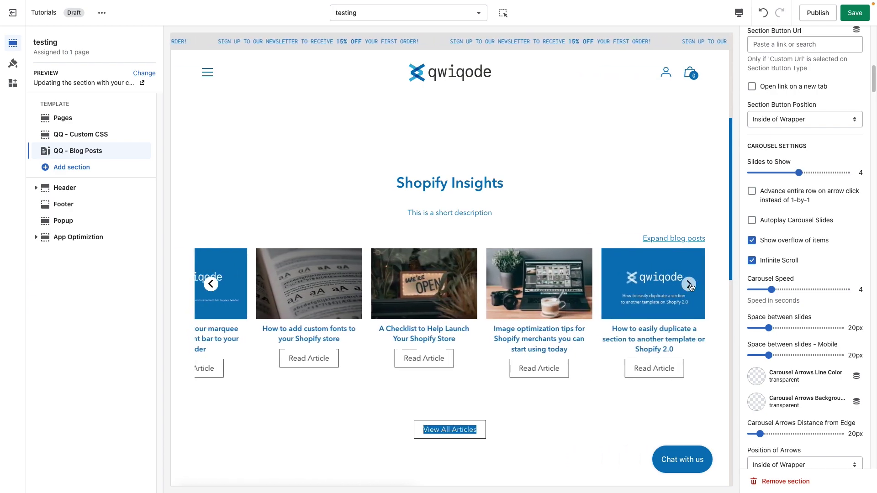
{"action": "left_click", "coordinate": [689, 284]}
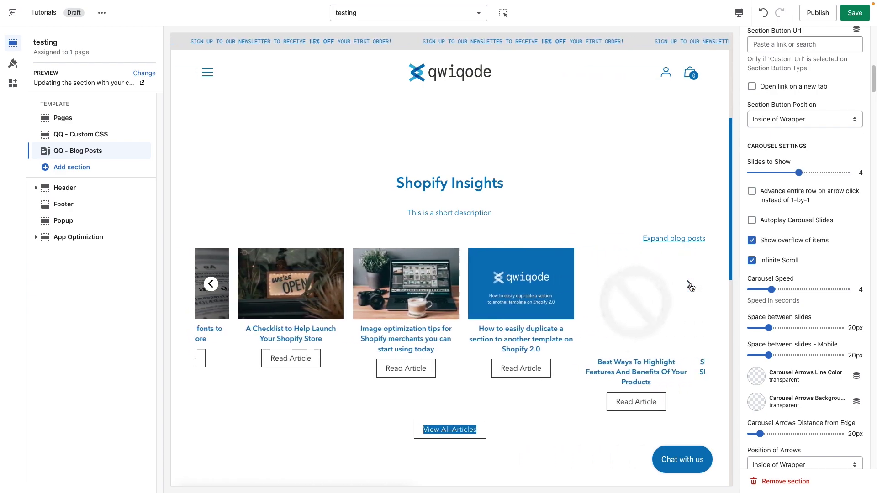
{"action": "left_click", "coordinate": [210, 284]}
{"action": "left_click", "coordinate": [210, 284]}
{"action": "left_click", "coordinate": [210, 284]}
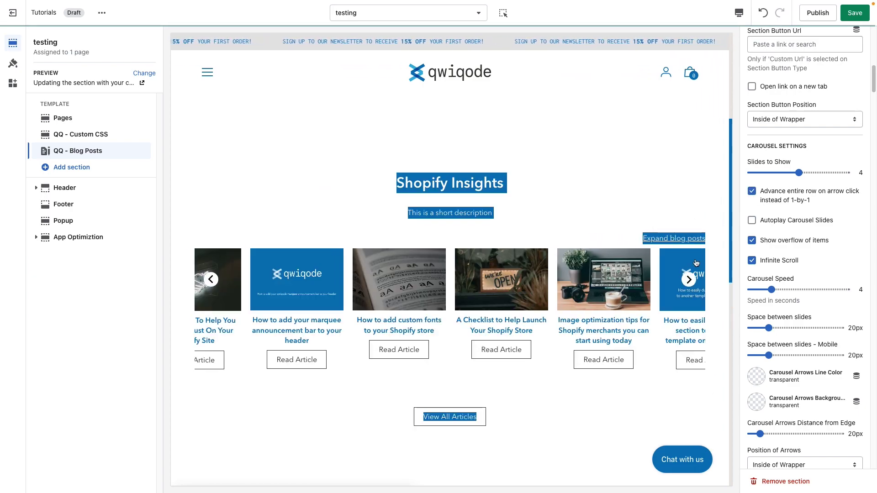
Step: Test the carousel with advancing the entire row enabled by paging through several rows, and turn that option off again
{"action": "left_click", "coordinate": [689, 282]}
{"action": "left_click", "coordinate": [688, 281]}
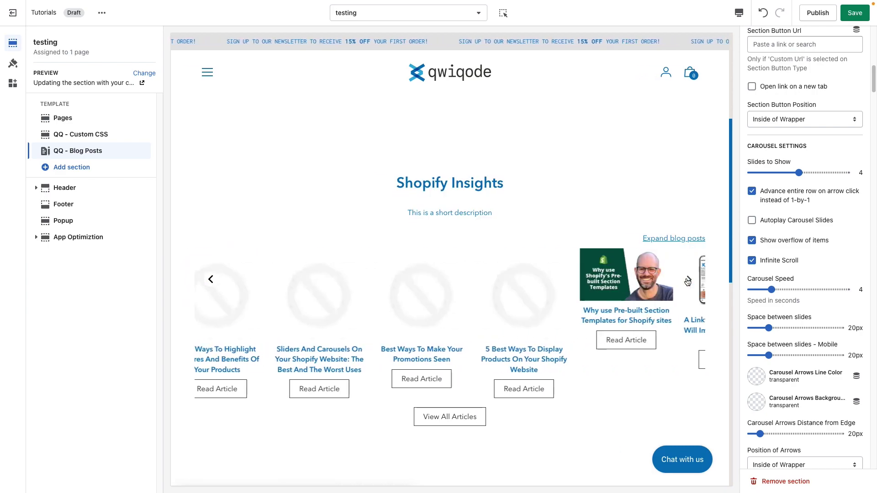
{"action": "left_click", "coordinate": [687, 282]}
{"action": "triple_click", "coordinate": [687, 281]}
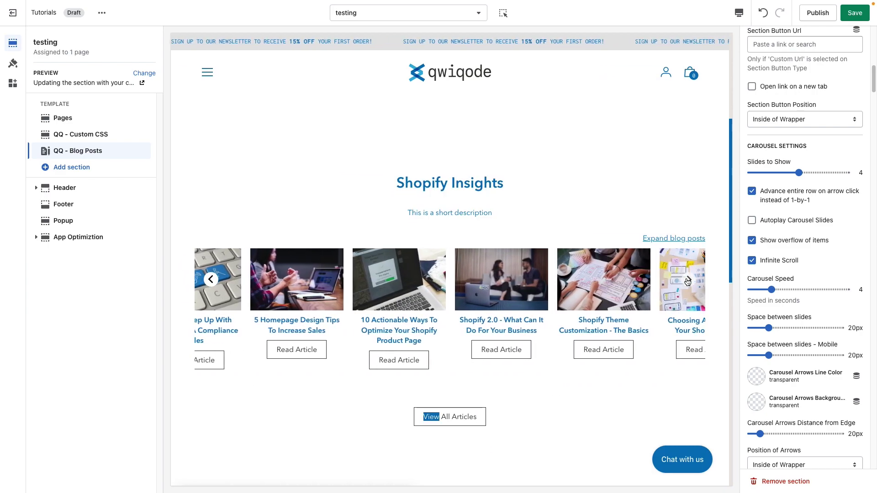
{"action": "left_click", "coordinate": [687, 282]}
{"action": "left_click", "coordinate": [688, 282]}
{"action": "left_click", "coordinate": [688, 282]}
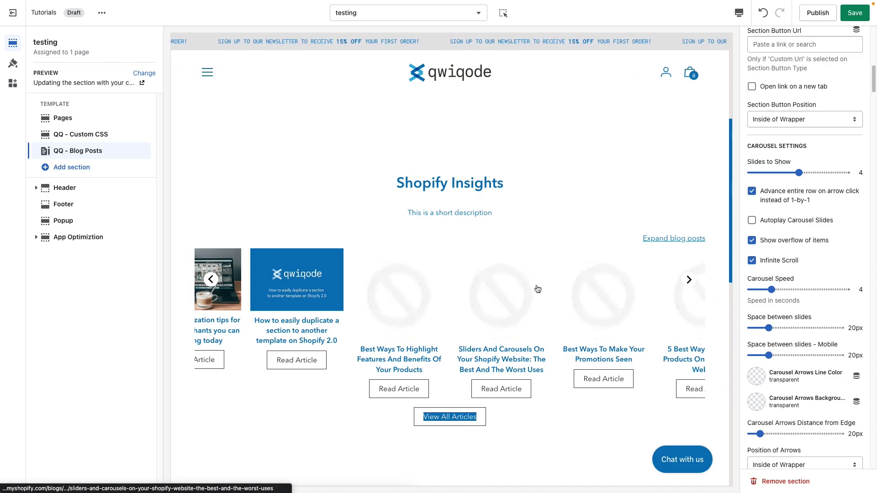
{"action": "left_click", "coordinate": [690, 280]}
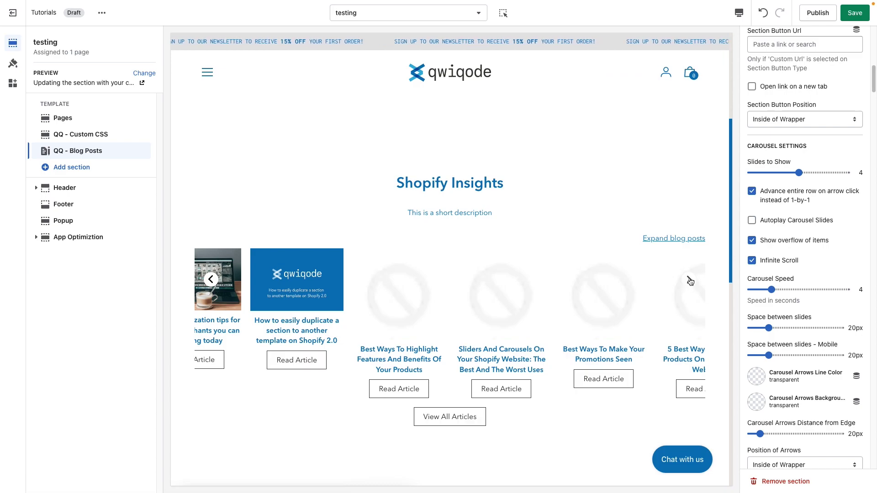
{"action": "left_click", "coordinate": [690, 281]}
{"action": "left_click", "coordinate": [690, 280]}
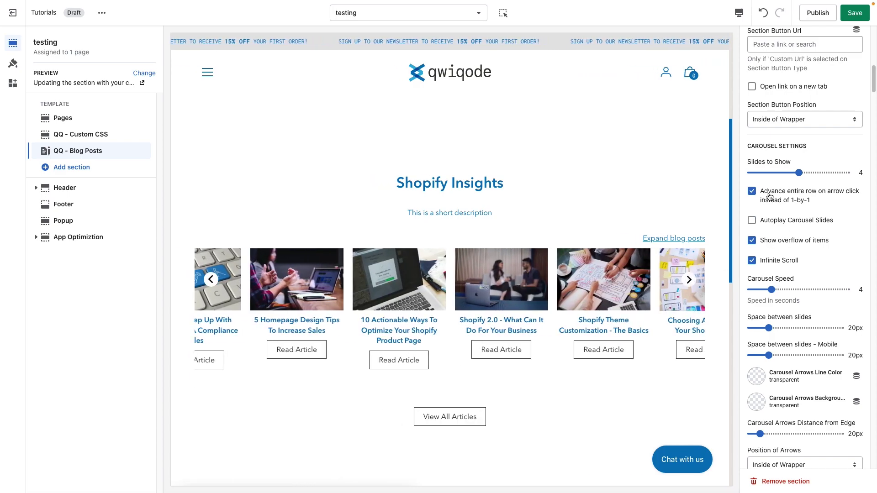
{"action": "left_click", "coordinate": [753, 192]}
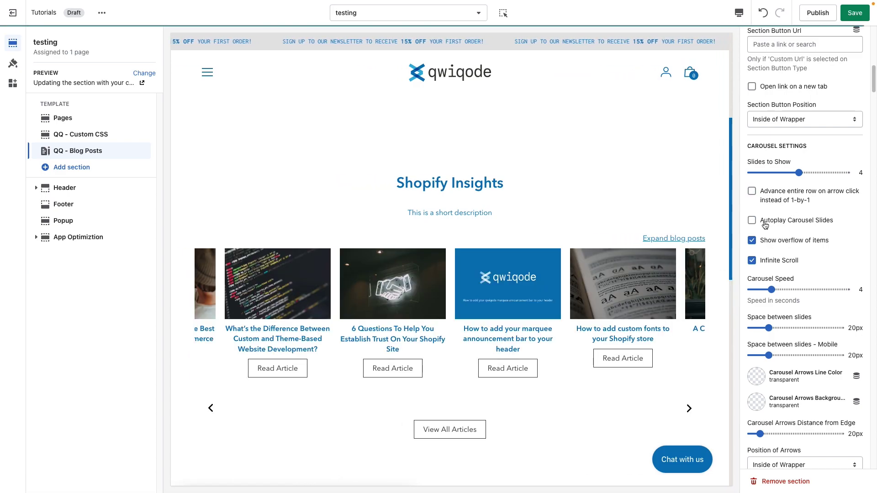
Step: Set the carousel speed to 2 seconds while autoplay is temporarily enabled, and turn autoplay off again
{"action": "left_click", "coordinate": [768, 224]}
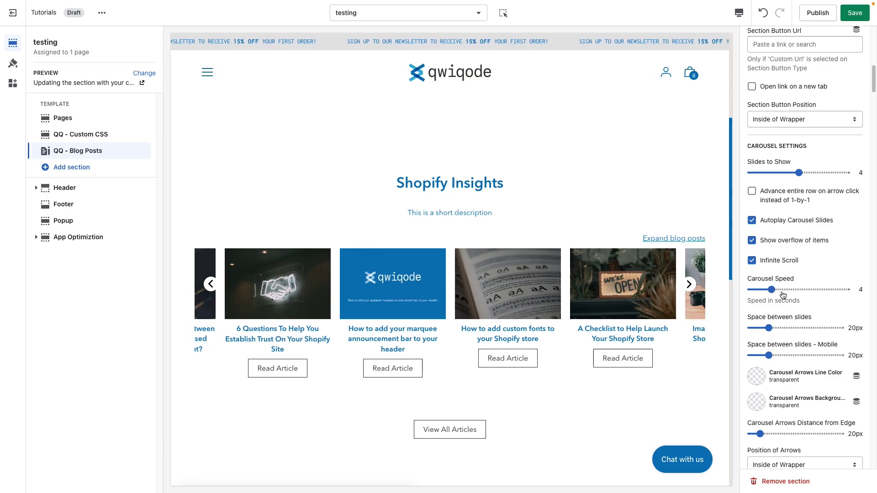
{"action": "left_click", "coordinate": [757, 290]}
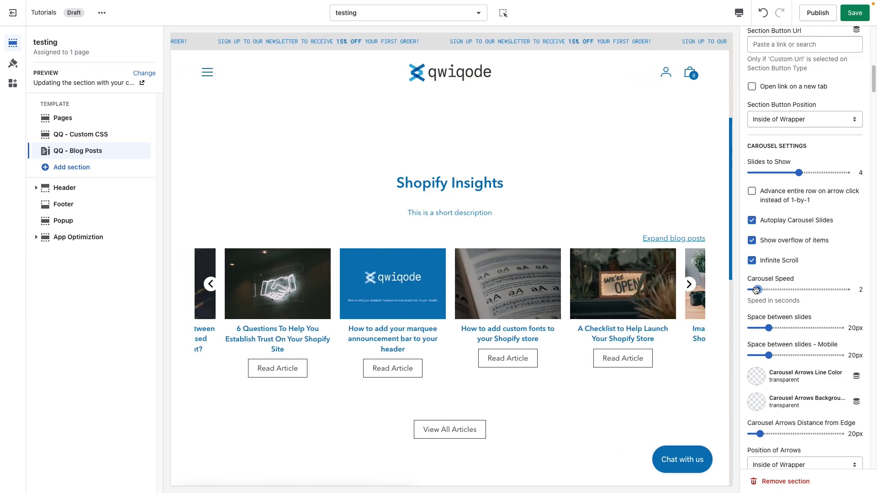
{"action": "left_click", "coordinate": [752, 220]}
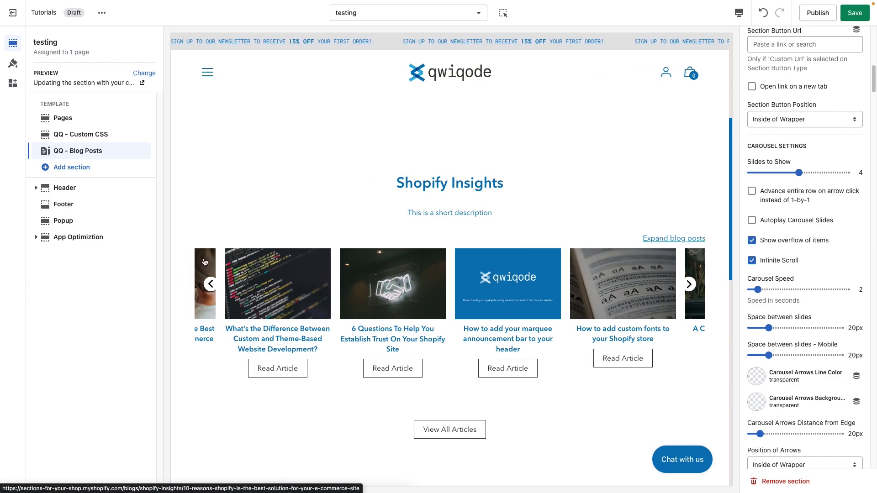
Step: Try the carousel without overflow of items, page it forward and back, and turn the overflow on again
{"action": "left_click", "coordinate": [784, 242]}
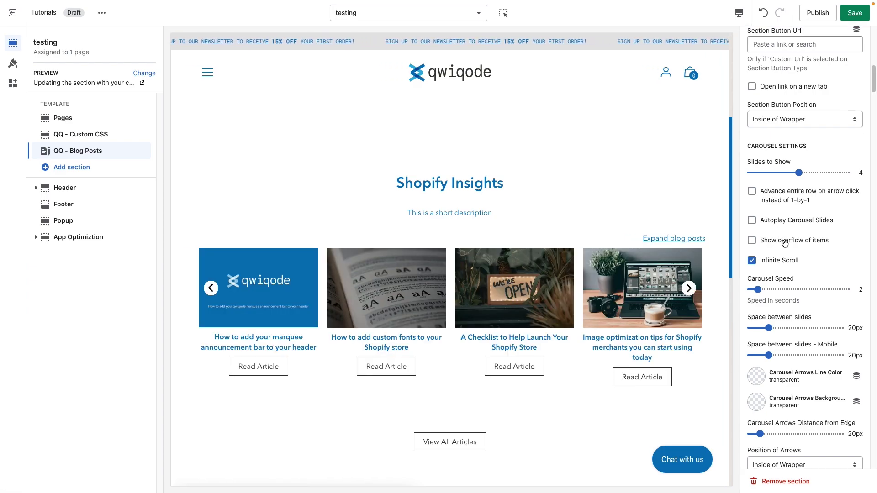
{"action": "left_click", "coordinate": [694, 291]}
{"action": "left_click", "coordinate": [694, 291]}
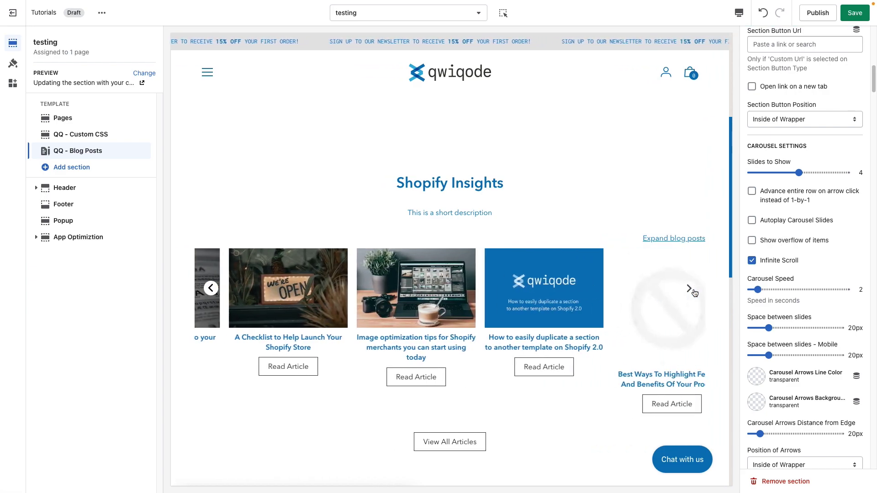
{"action": "left_click", "coordinate": [213, 290]}
{"action": "left_click", "coordinate": [213, 290]}
{"action": "left_click", "coordinate": [793, 242]}
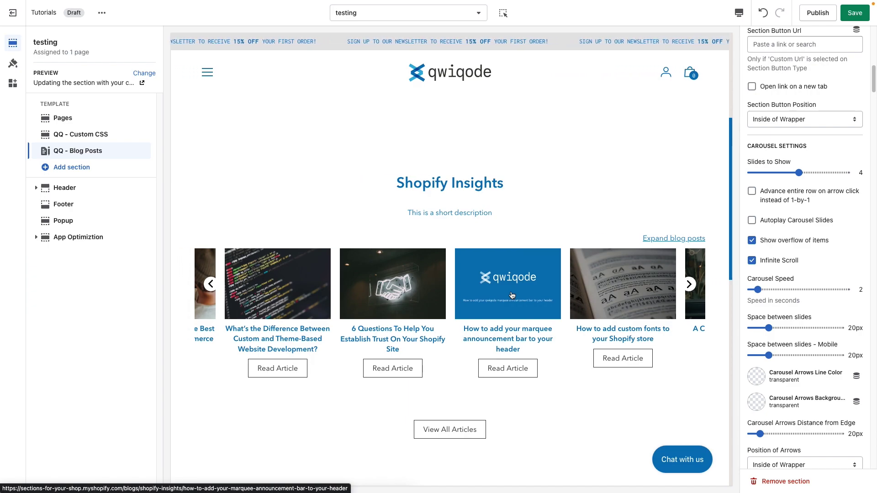
Step: Try 44px of space between the carousel slides and set it to 6px
{"action": "scroll", "coordinate": [831, 308], "scroll_direction": "down", "scroll_amount": 2}
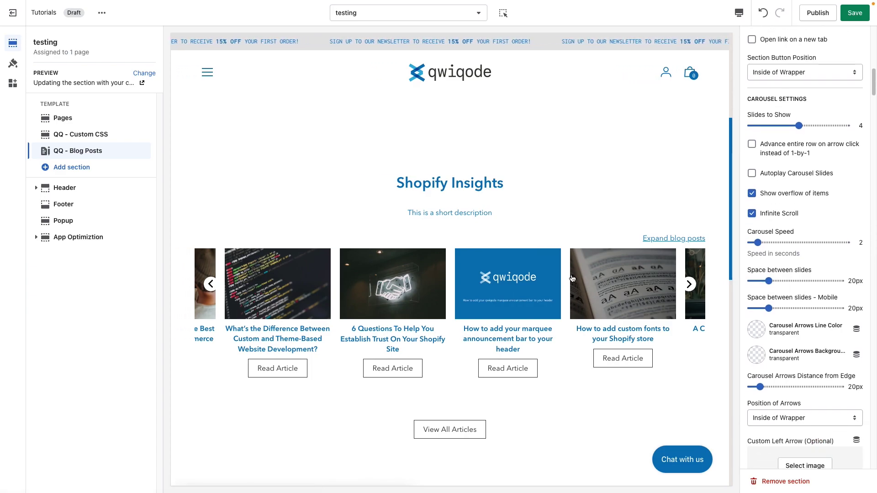
{"action": "left_click", "coordinate": [792, 283]}
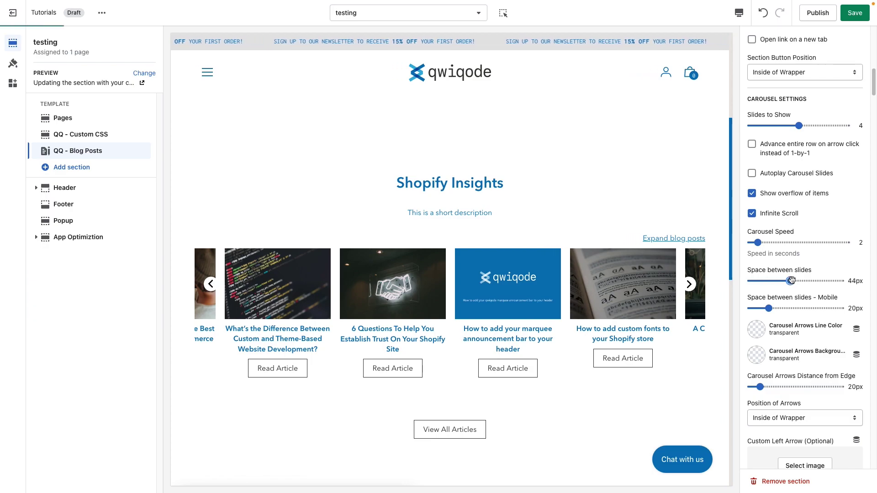
{"action": "left_click_drag", "start_coordinate": [792, 281], "coordinate": [757, 281]}
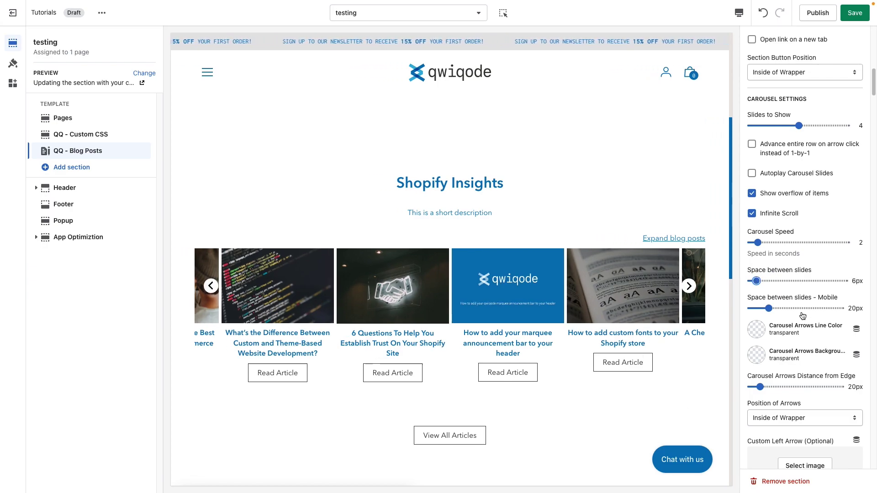
Step: Set the mobile space between slides to 8px using the mobile preview, and switch back to the desktop preview
{"action": "scroll", "coordinate": [802, 315], "scroll_direction": "down", "scroll_amount": 1}
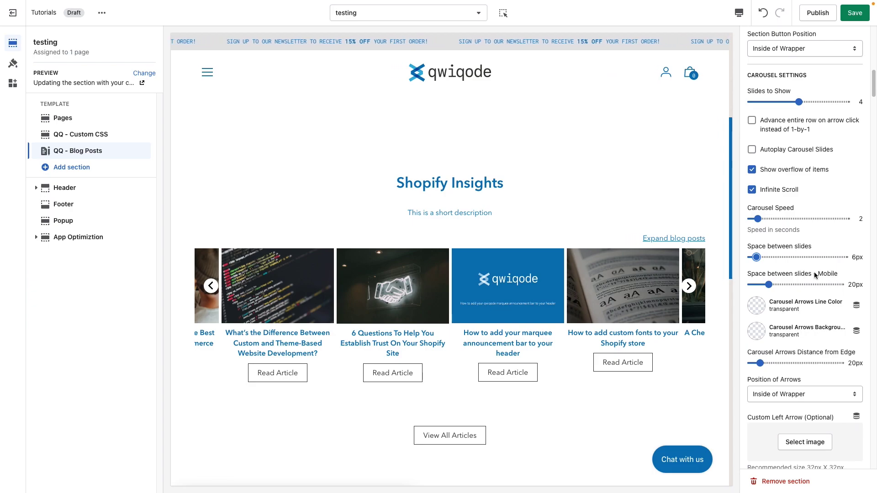
{"action": "left_click", "coordinate": [738, 12]}
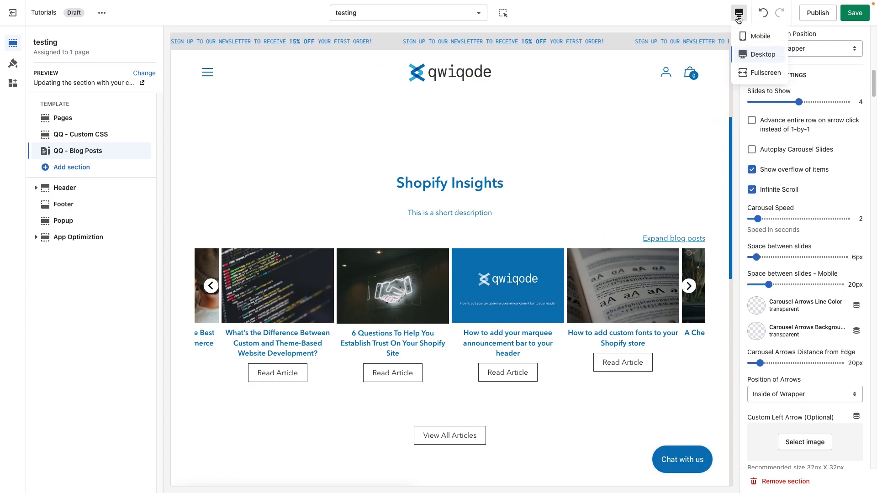
{"action": "left_click", "coordinate": [750, 37]}
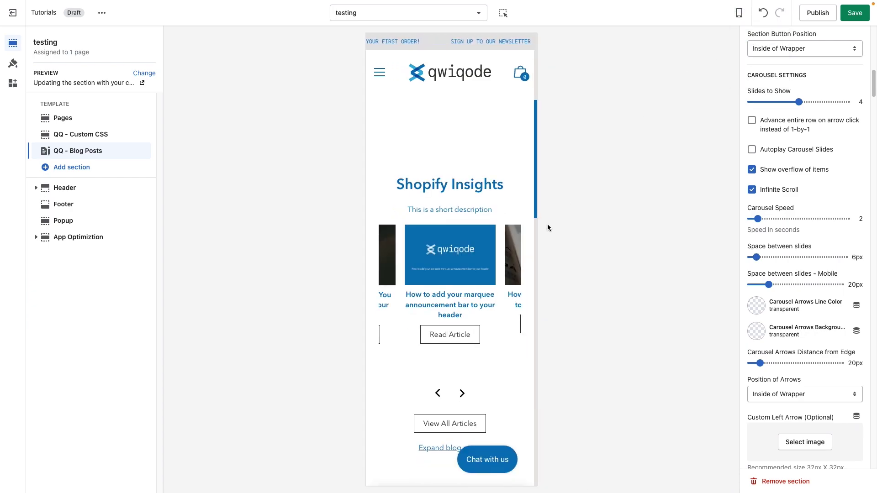
{"action": "left_click", "coordinate": [756, 285]}
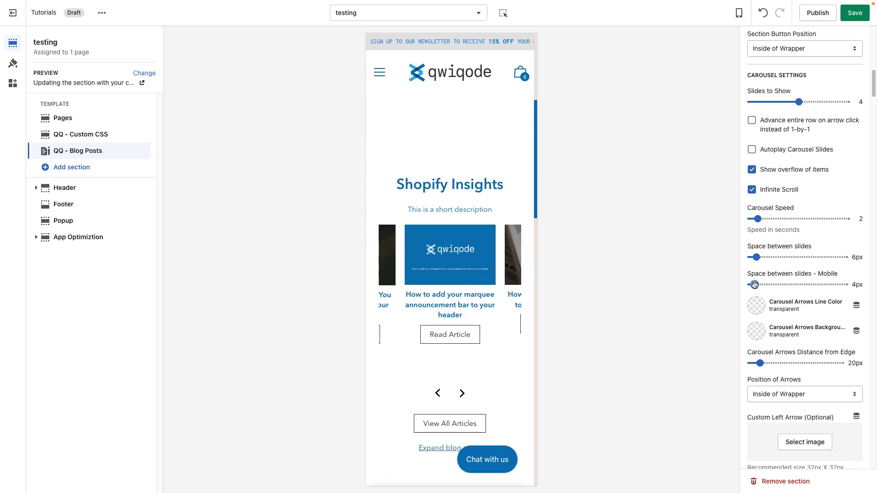
{"action": "left_click_drag", "start_coordinate": [755, 285], "coordinate": [758, 284]}
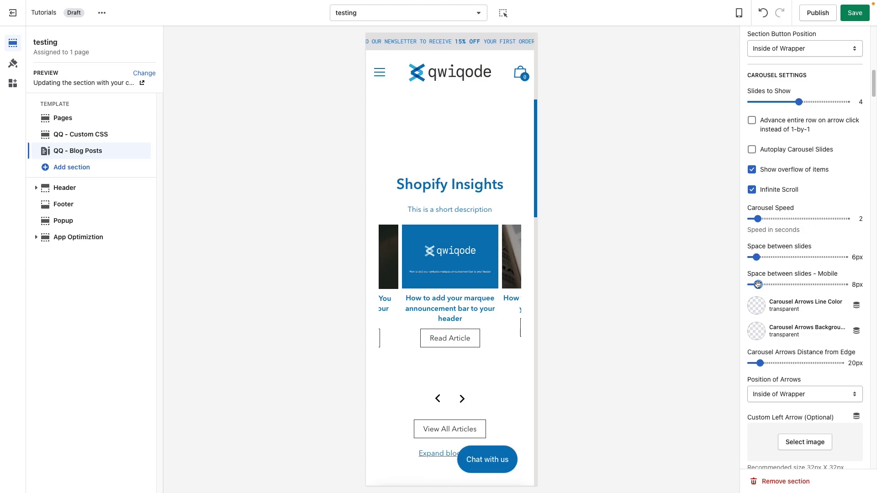
{"action": "left_click", "coordinate": [738, 13]}
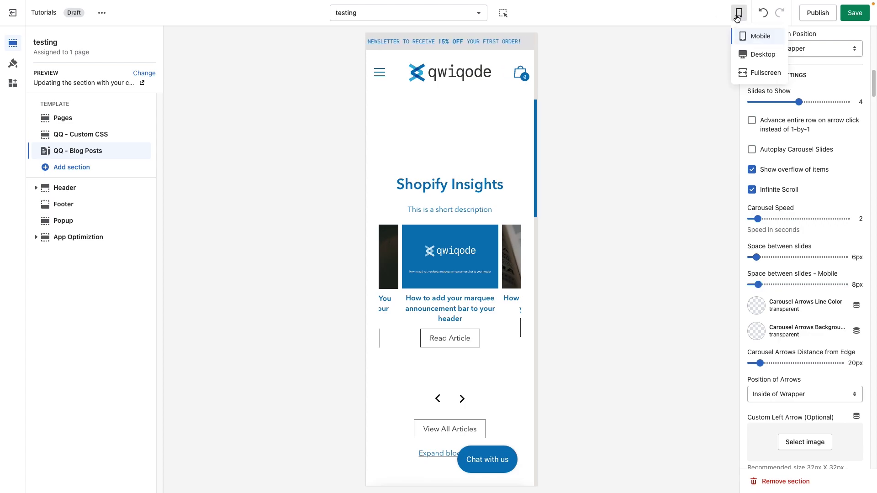
{"action": "left_click", "coordinate": [762, 55]}
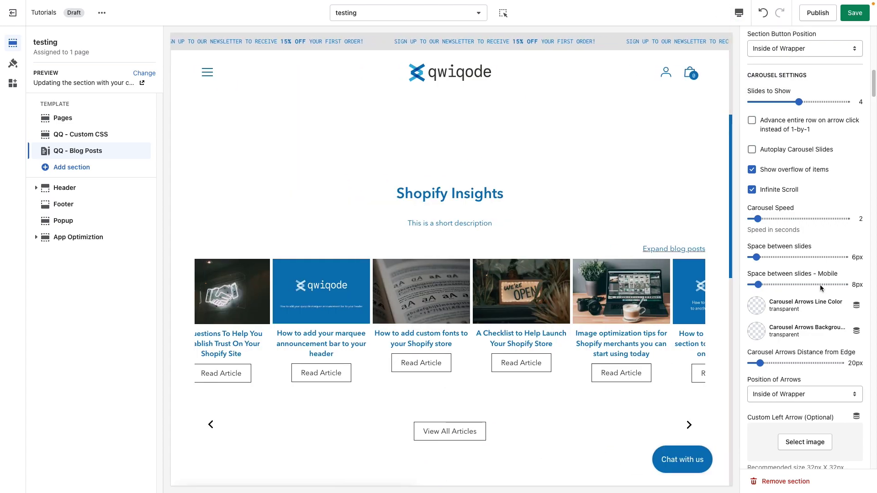
Step: Set the carousel arrows line color to the red #E62525 from the currently used colors
{"action": "scroll", "coordinate": [787, 315], "scroll_direction": "down", "scroll_amount": 3}
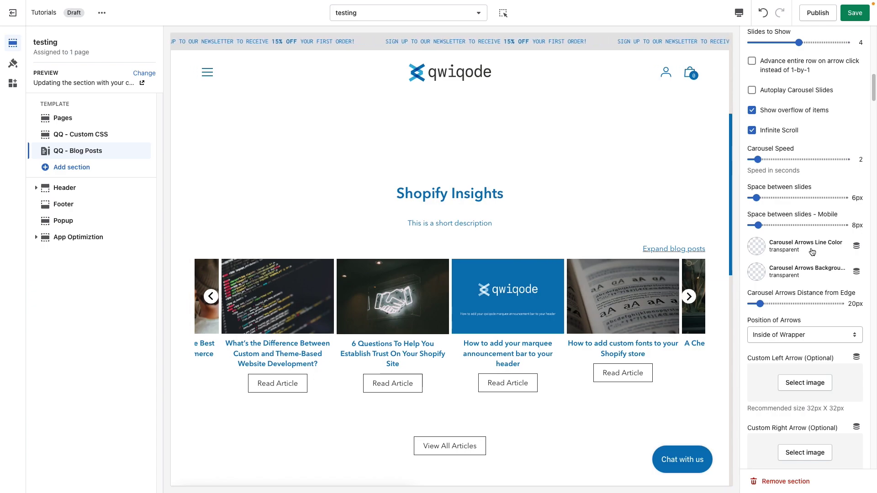
{"action": "left_click", "coordinate": [759, 249]}
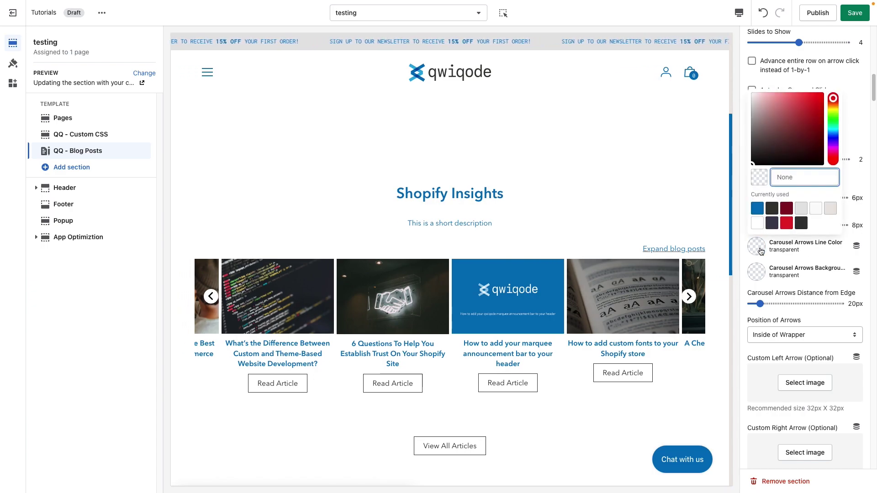
{"action": "left_click", "coordinate": [786, 221]}
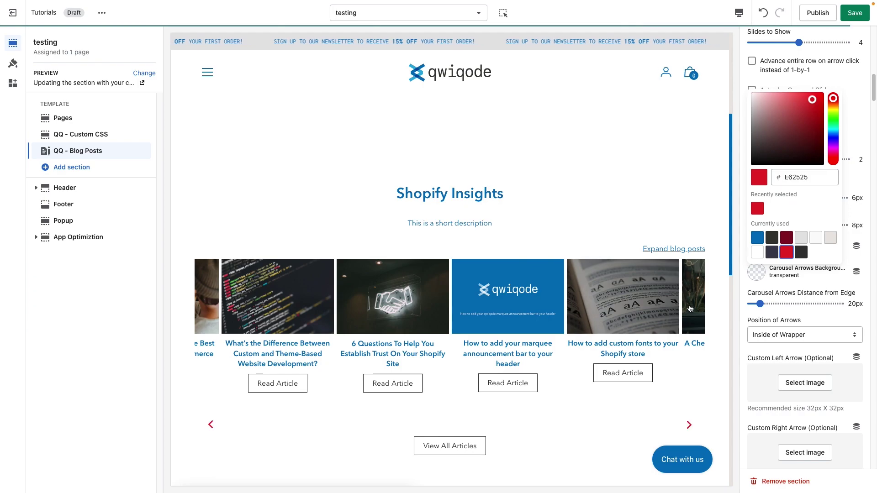
Step: Try #3D3D50 and white as the carousel arrows background color, and set it to #EAE6E3
{"action": "left_click", "coordinate": [762, 276]}
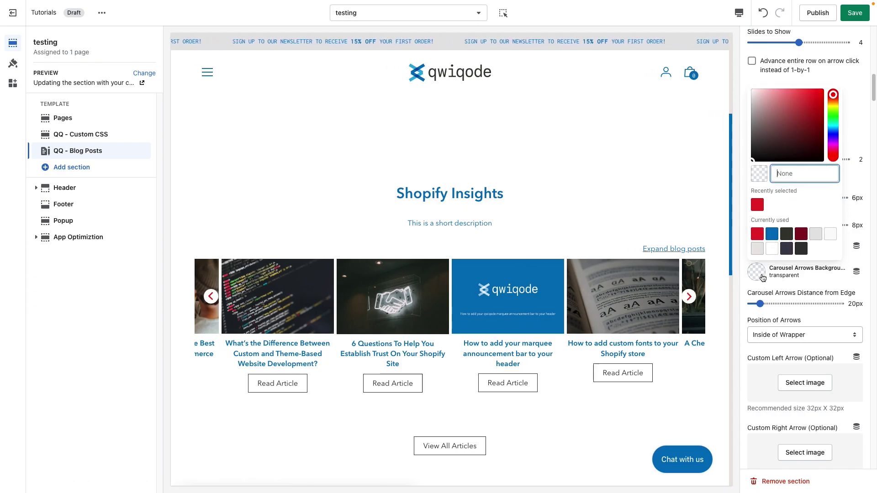
{"action": "left_click", "coordinate": [787, 249]}
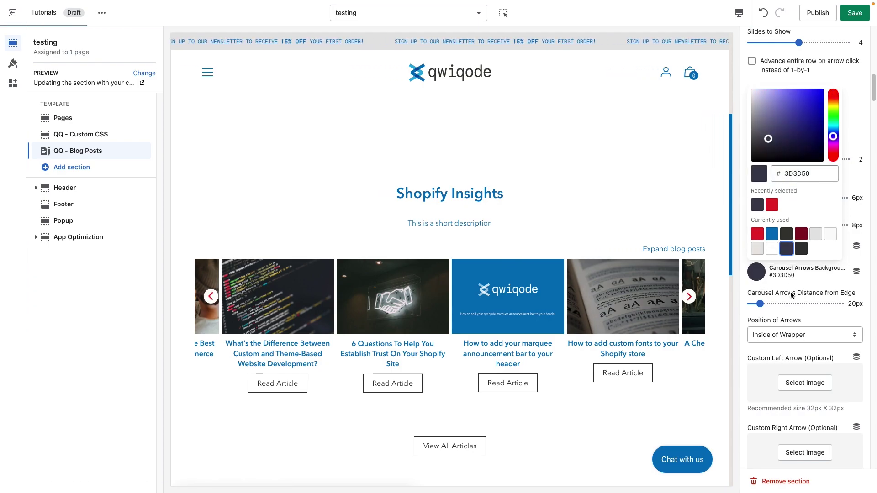
{"action": "left_click", "coordinate": [771, 250]}
{"action": "left_click", "coordinate": [758, 250]}
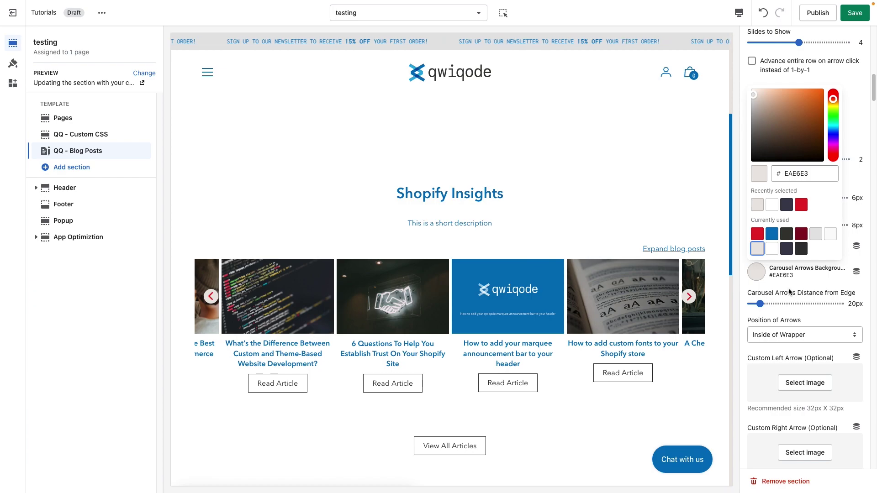
Step: Try larger carousel arrow distances from the edge, up to 96px
{"action": "left_click", "coordinate": [789, 291]}
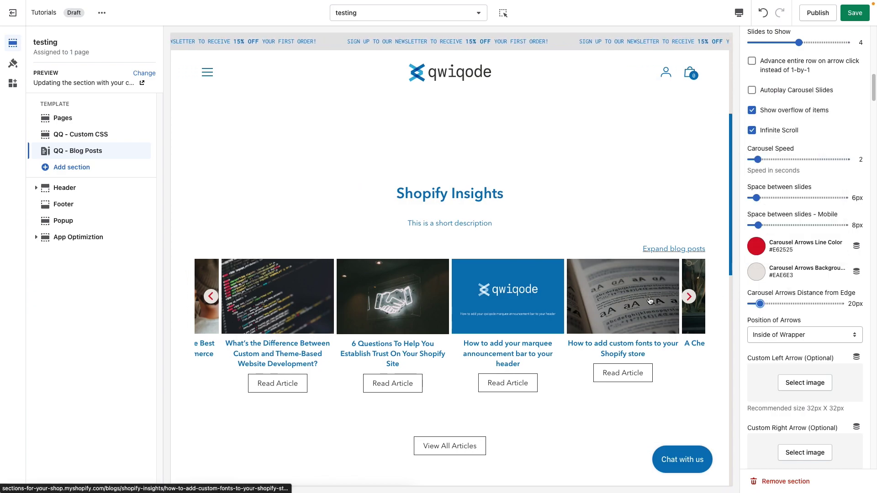
{"action": "left_click_drag", "start_coordinate": [760, 304], "coordinate": [788, 303]}
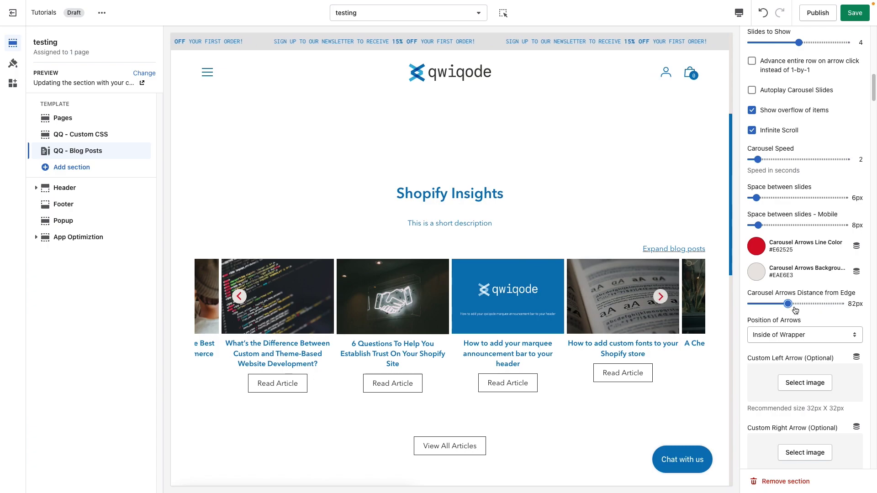
{"action": "left_click_drag", "start_coordinate": [787, 304], "coordinate": [795, 303]}
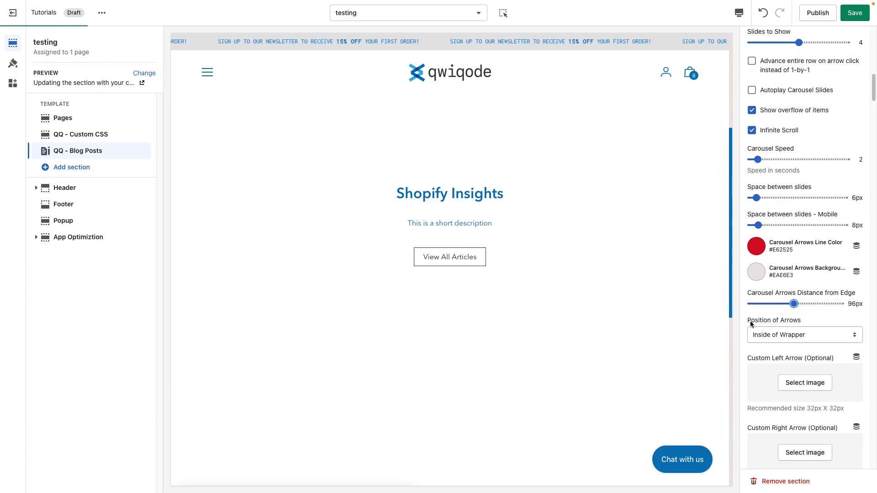
Step: Position the carousel arrows outside of the wrapper and set their distance from the edge to 34px
{"action": "left_click_drag", "start_coordinate": [748, 321], "coordinate": [796, 324]}
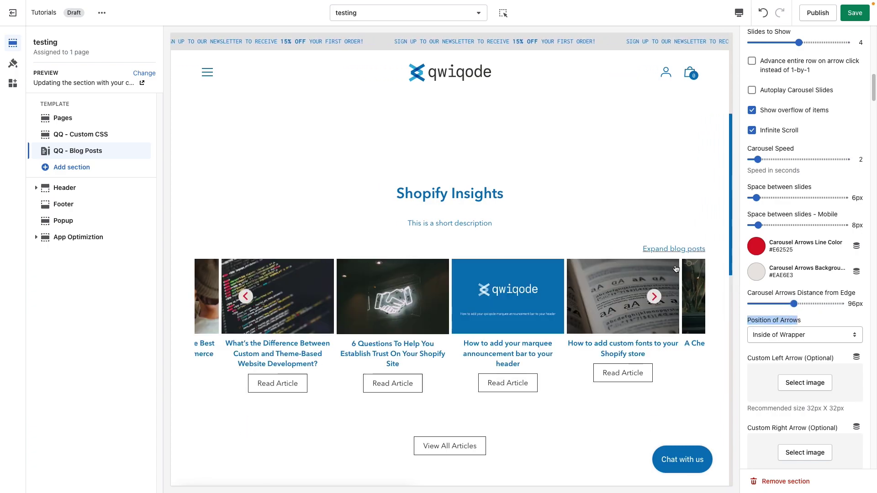
{"action": "left_click", "coordinate": [770, 339]}
{"action": "left_click", "coordinate": [772, 345]}
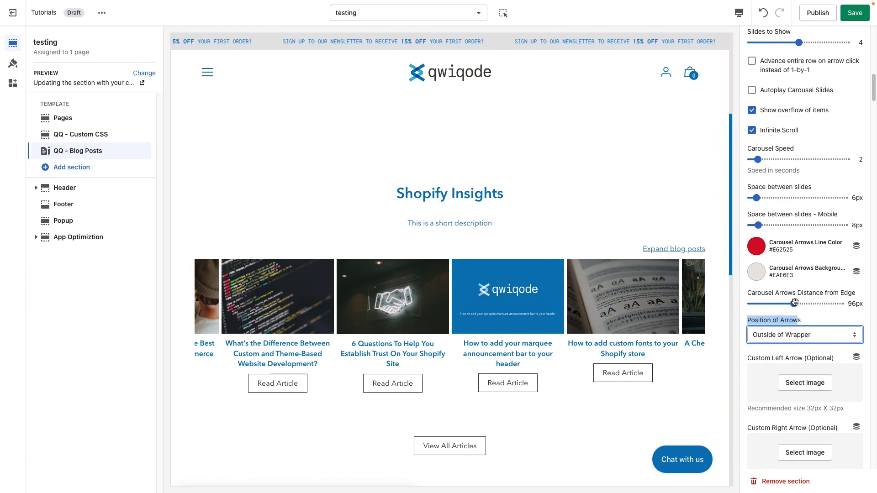
{"action": "left_click_drag", "start_coordinate": [793, 304], "coordinate": [763, 304]}
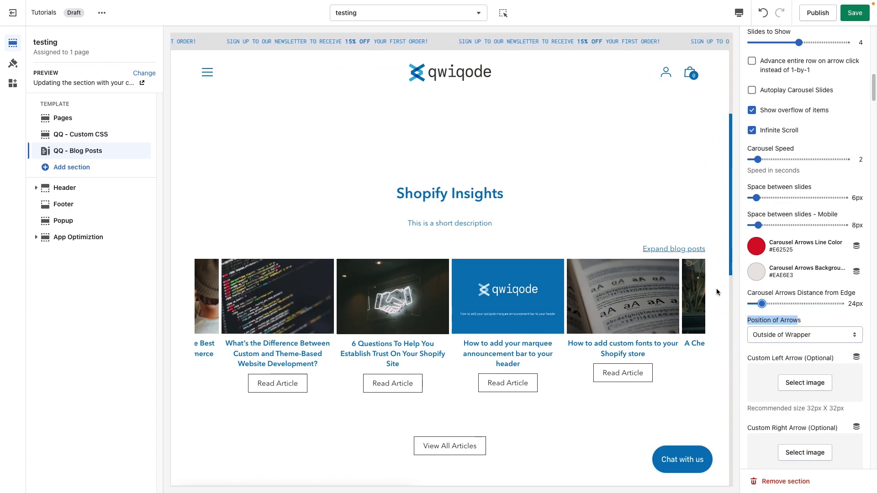
{"action": "left_click_drag", "start_coordinate": [762, 304], "coordinate": [765, 304]}
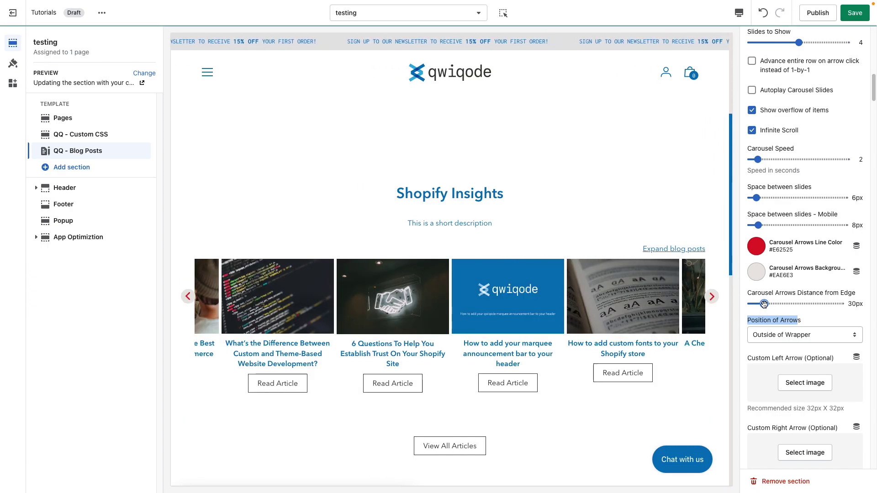
{"action": "left_click_drag", "start_coordinate": [765, 304], "coordinate": [766, 304]}
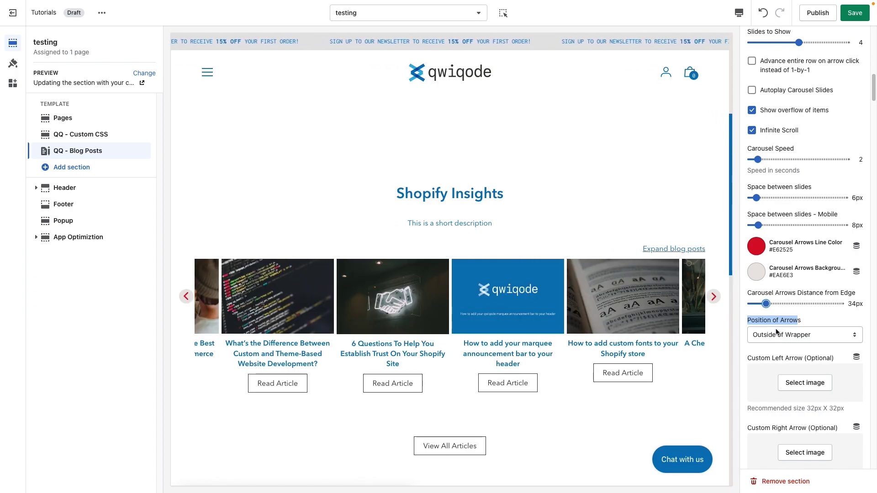
Step: View the image library for the custom left arrow and close it without choosing an image
{"action": "left_click", "coordinate": [805, 382]}
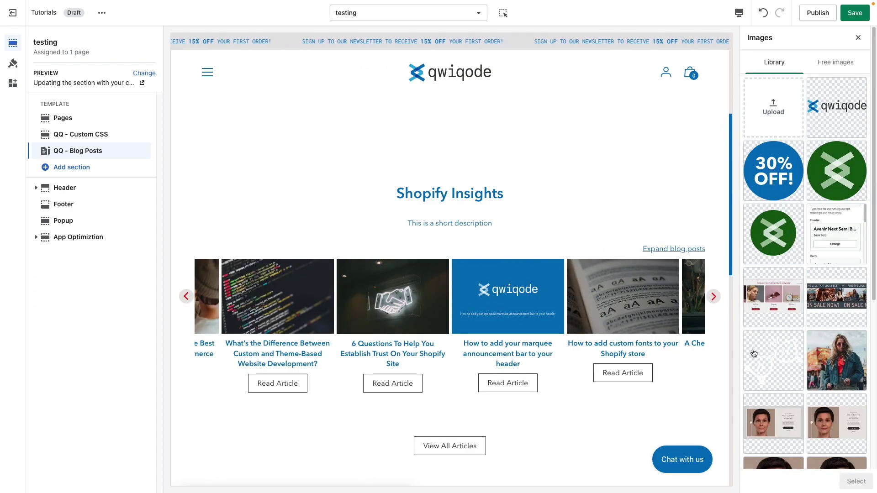
{"action": "left_click", "coordinate": [858, 38]}
{"action": "scroll", "coordinate": [784, 350], "scroll_direction": "down", "scroll_amount": 3}
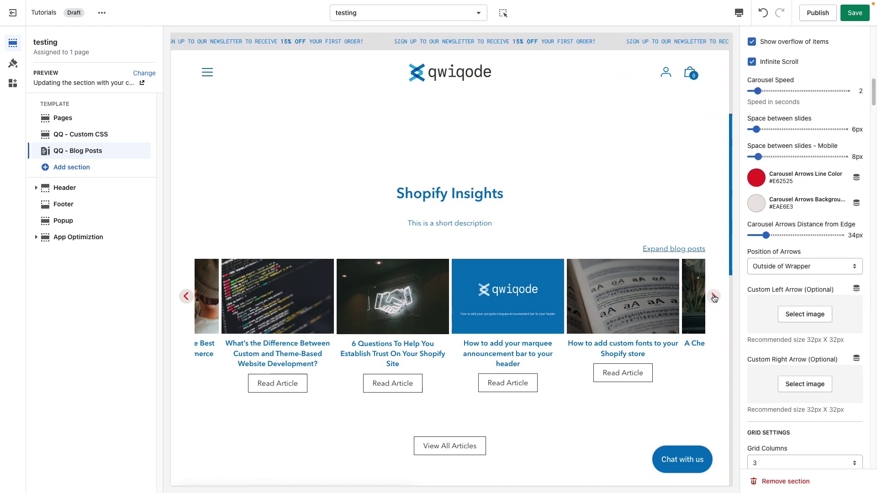
{"action": "scroll", "coordinate": [800, 353], "scroll_direction": "down", "scroll_amount": 1}
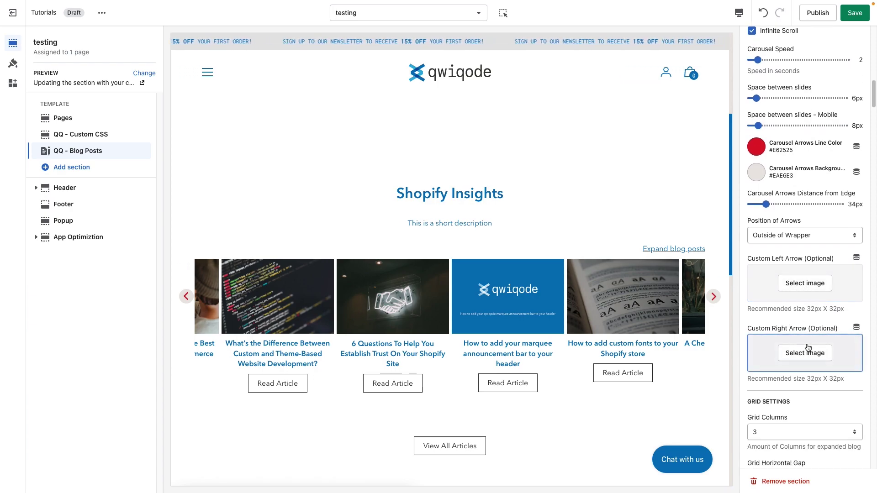
Step: Expand the blog posts in the preview to check the grid layout, and set the grid columns to 2
{"action": "scroll", "coordinate": [782, 345], "scroll_direction": "down", "scroll_amount": 3}
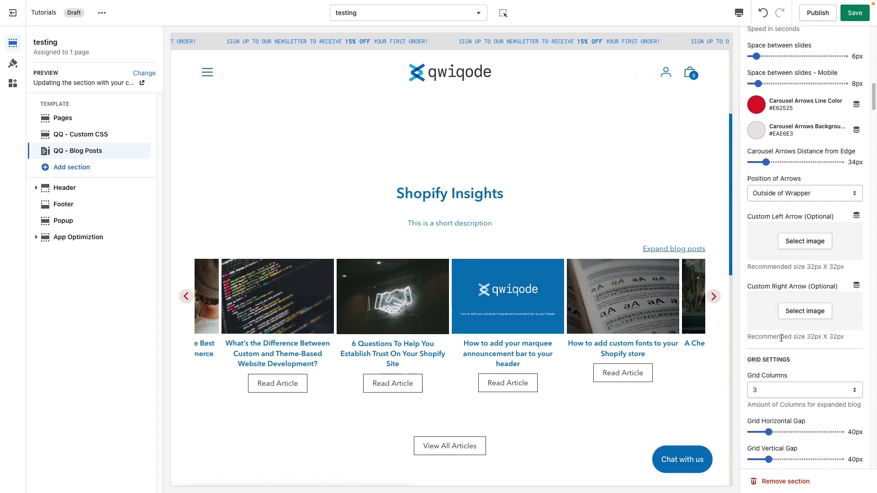
{"action": "scroll", "coordinate": [781, 338], "scroll_direction": "down", "scroll_amount": 4}
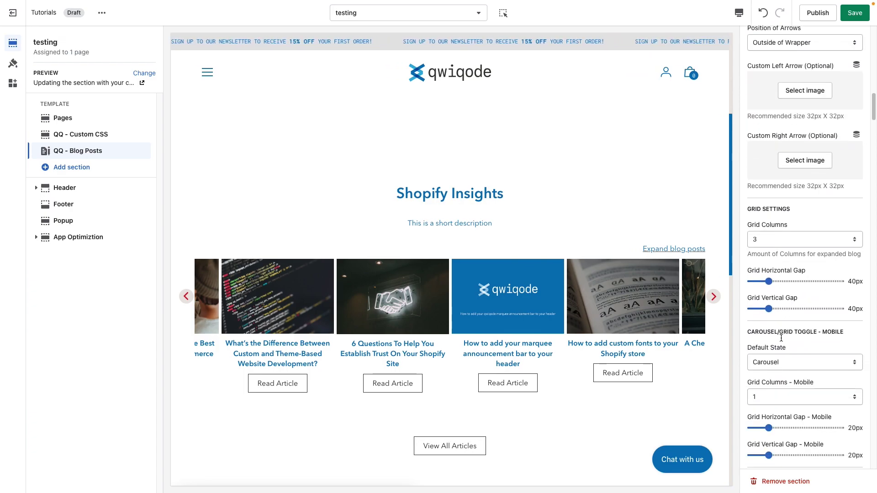
{"action": "scroll", "coordinate": [781, 338], "scroll_direction": "down", "scroll_amount": 1}
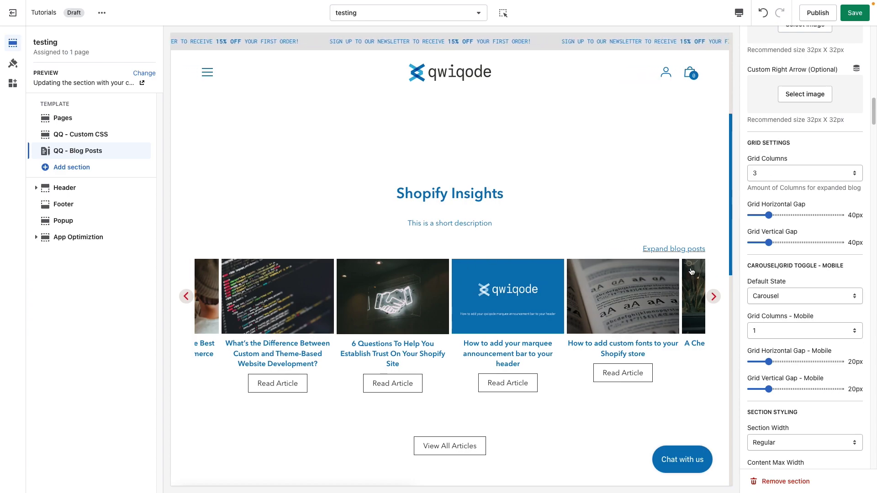
{"action": "left_click", "coordinate": [785, 175]}
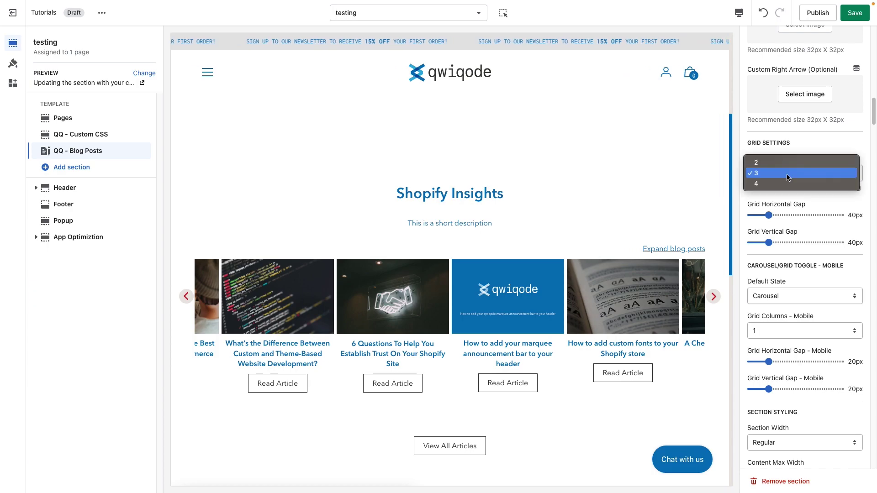
{"action": "left_click", "coordinate": [803, 142]}
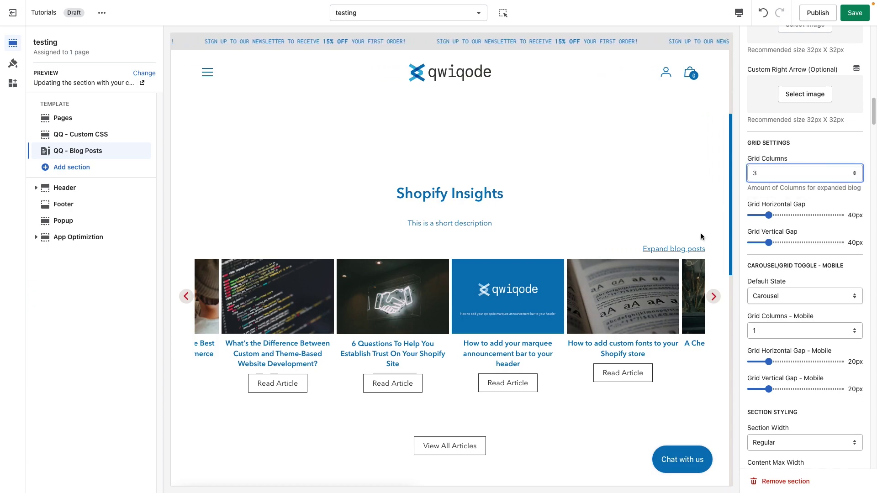
{"action": "left_click", "coordinate": [668, 250]}
{"action": "scroll", "coordinate": [571, 325], "scroll_direction": "down", "scroll_amount": 2}
{"action": "scroll", "coordinate": [571, 325], "scroll_direction": "down", "scroll_amount": 2}
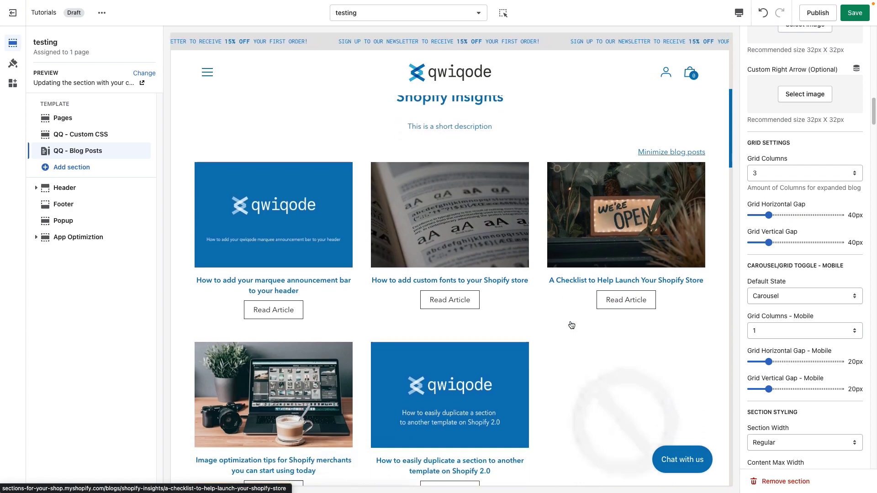
{"action": "scroll", "coordinate": [573, 322], "scroll_direction": "up", "scroll_amount": 1}
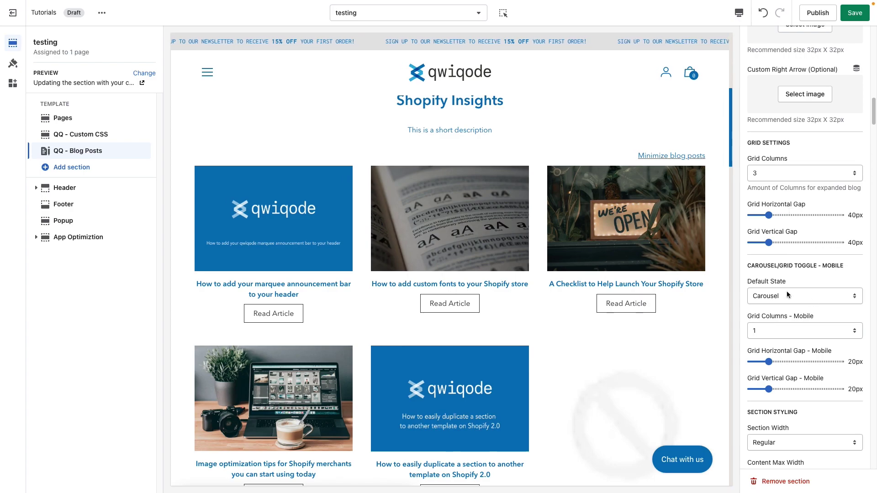
{"action": "left_click", "coordinate": [775, 172]}
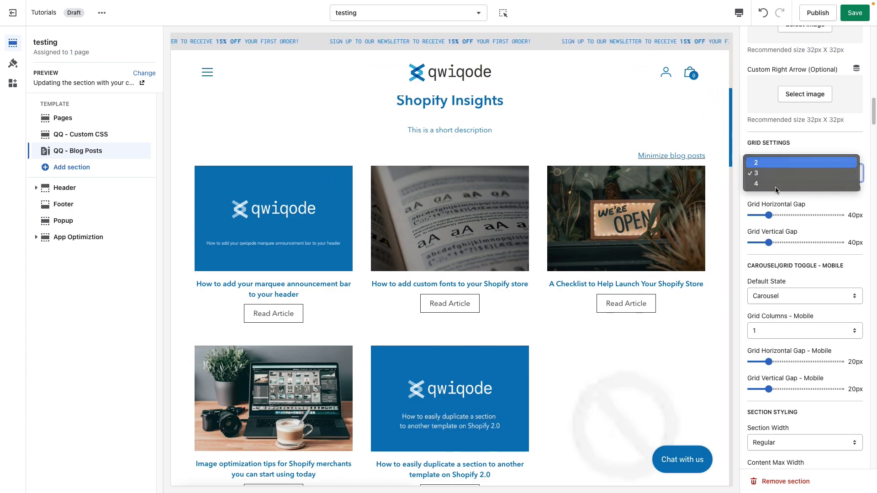
{"action": "left_click", "coordinate": [776, 165]}
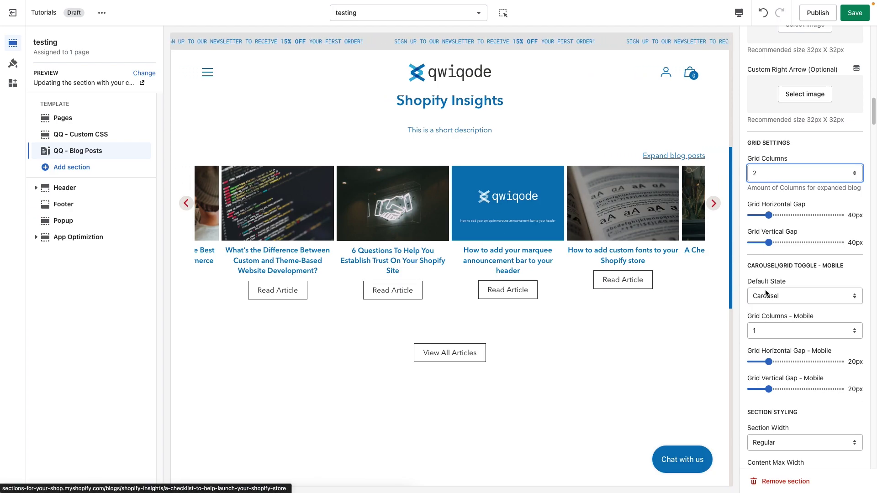
Step: Set the default state of the mobile carousel/grid toggle to Grid
{"action": "left_click", "coordinate": [779, 297]}
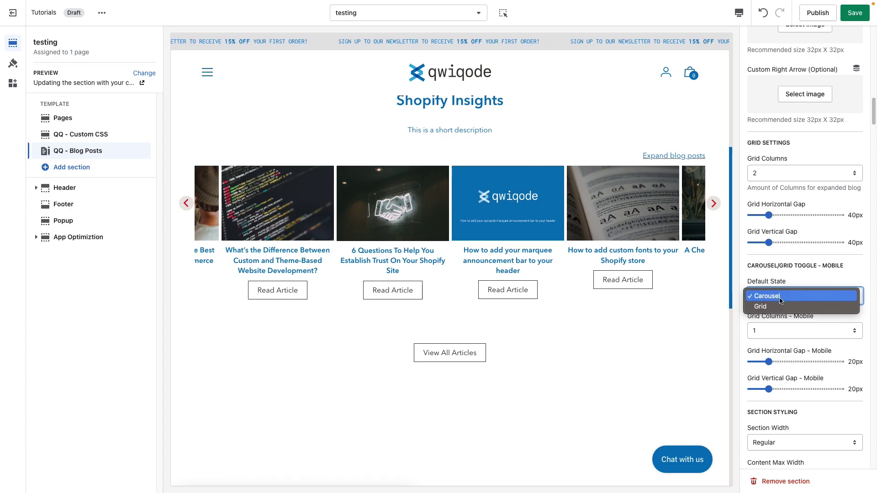
{"action": "left_click", "coordinate": [781, 306]}
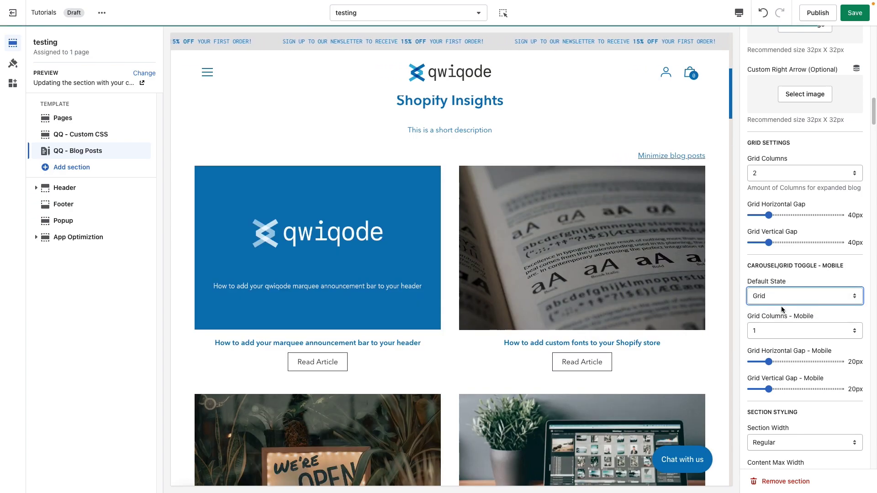
Step: Set the number of grid columns for the expanded blog posts to 4
{"action": "left_click", "coordinate": [768, 174]}
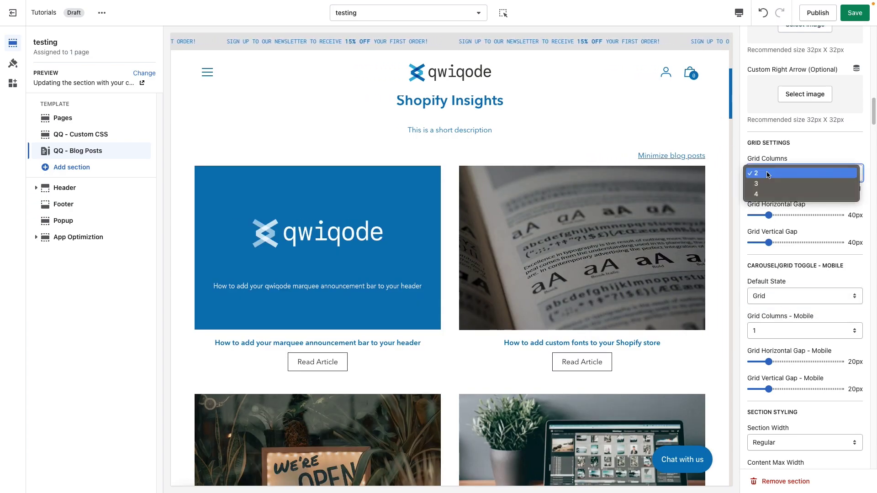
{"action": "left_click", "coordinate": [769, 194]}
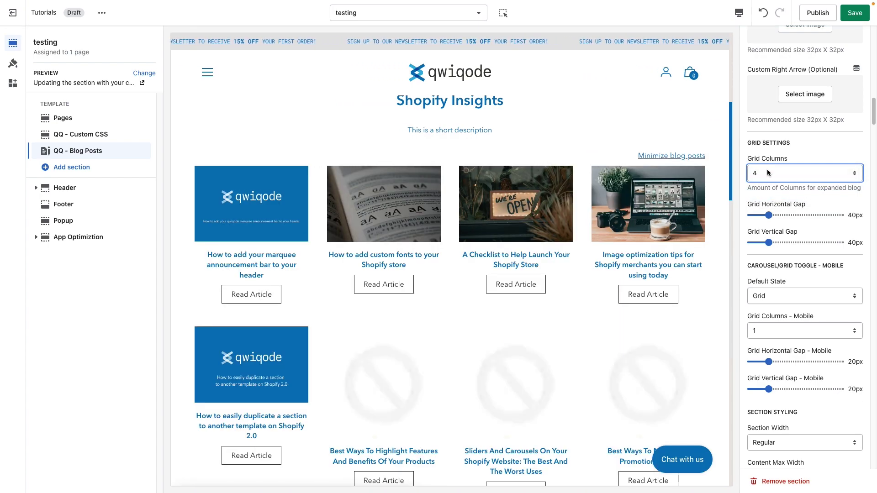
{"action": "left_click", "coordinate": [769, 174]}
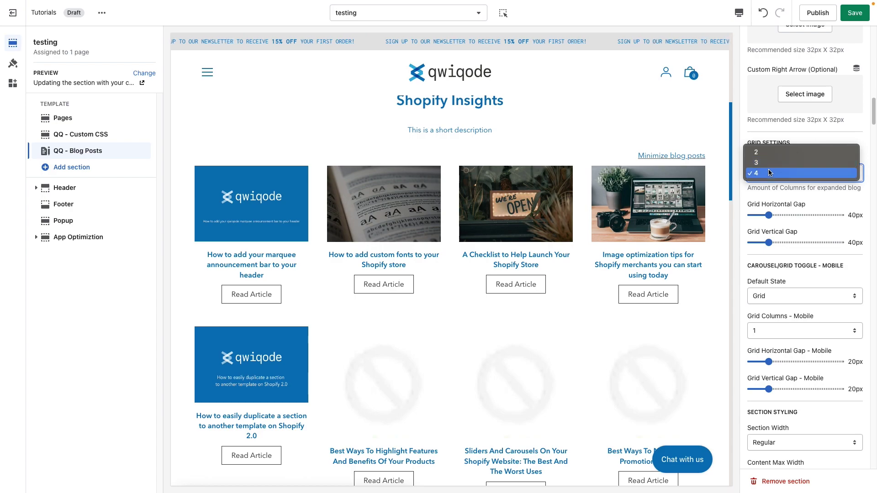
{"action": "left_click", "coordinate": [770, 176]}
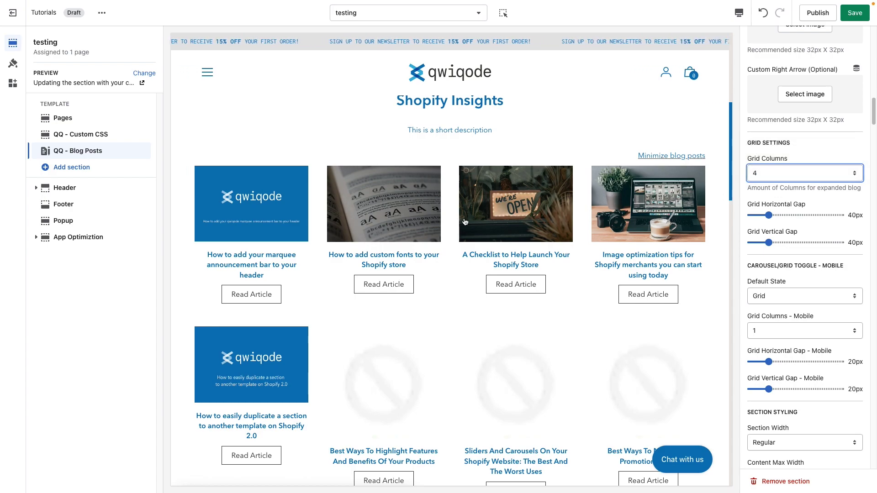
Step: Set the grid horizontal gap to 8px and the grid vertical gap to 36px
{"action": "left_click_drag", "start_coordinate": [758, 216], "coordinate": [755, 216]}
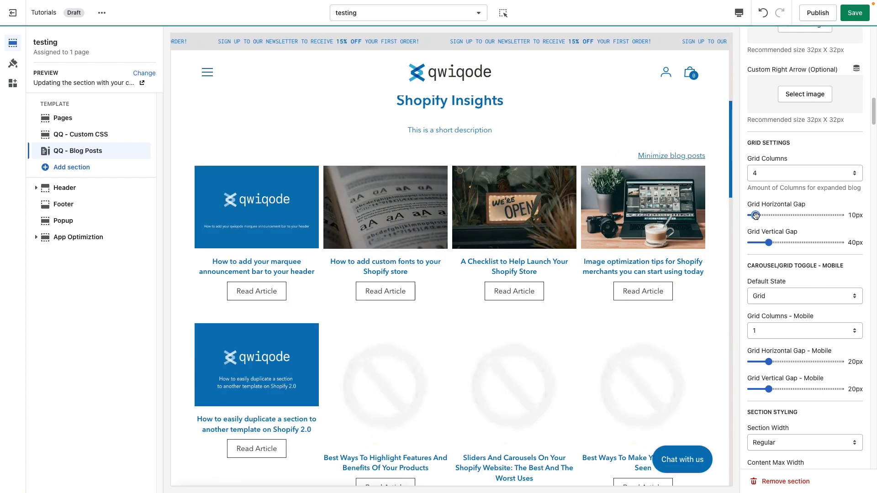
{"action": "left_click_drag", "start_coordinate": [755, 216], "coordinate": [768, 243]}
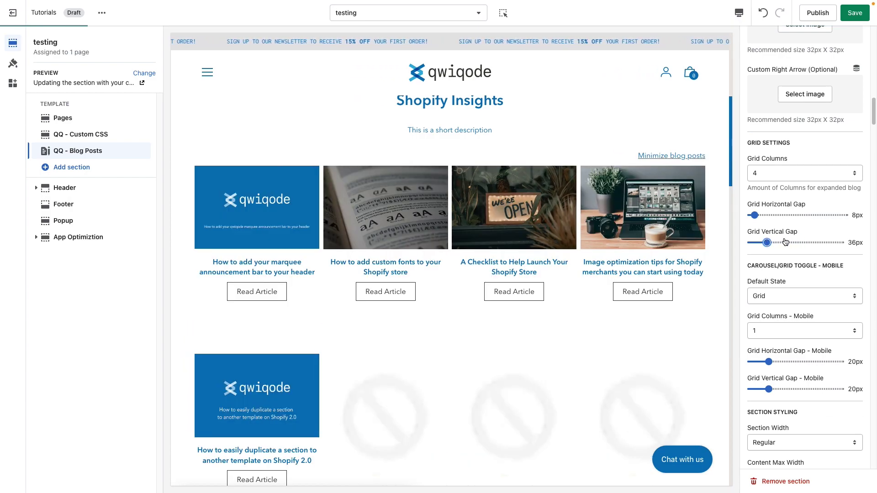
Step: Switch the preview to mobile and set the mobile grid to 2 columns with a 12px horizontal gap
{"action": "scroll", "coordinate": [798, 247], "scroll_direction": "down", "scroll_amount": 3}
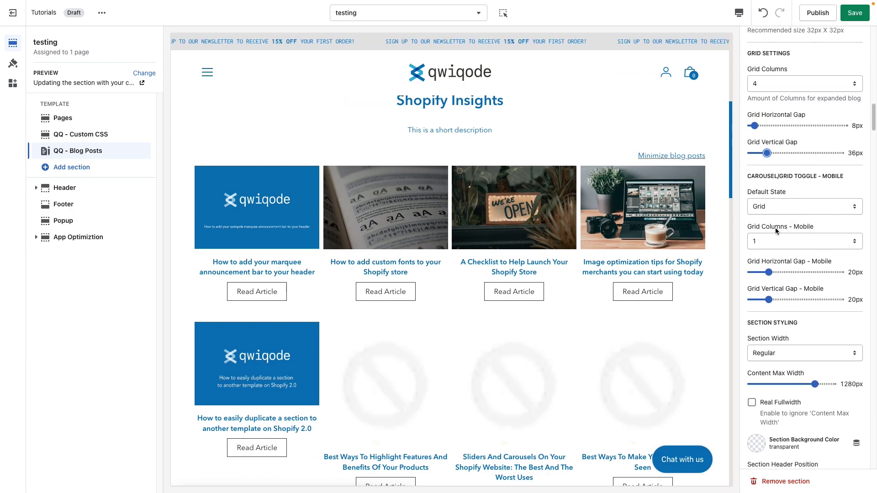
{"action": "left_click", "coordinate": [738, 12]}
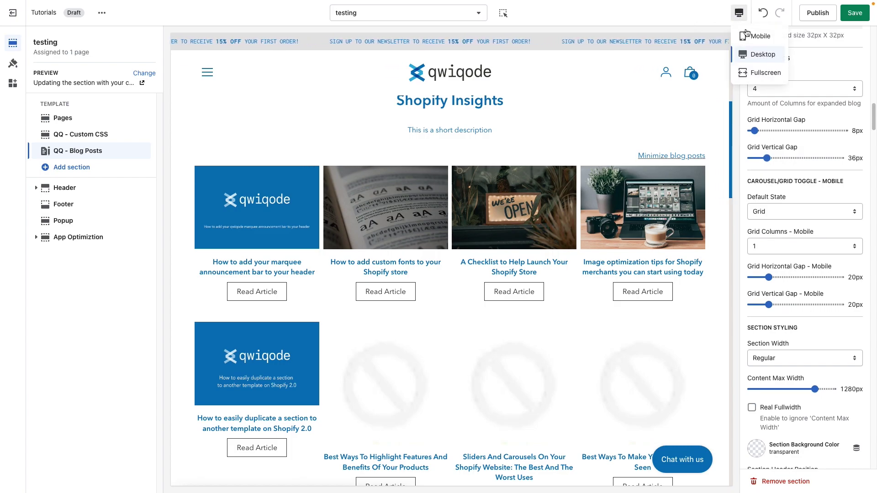
{"action": "left_click", "coordinate": [745, 37]}
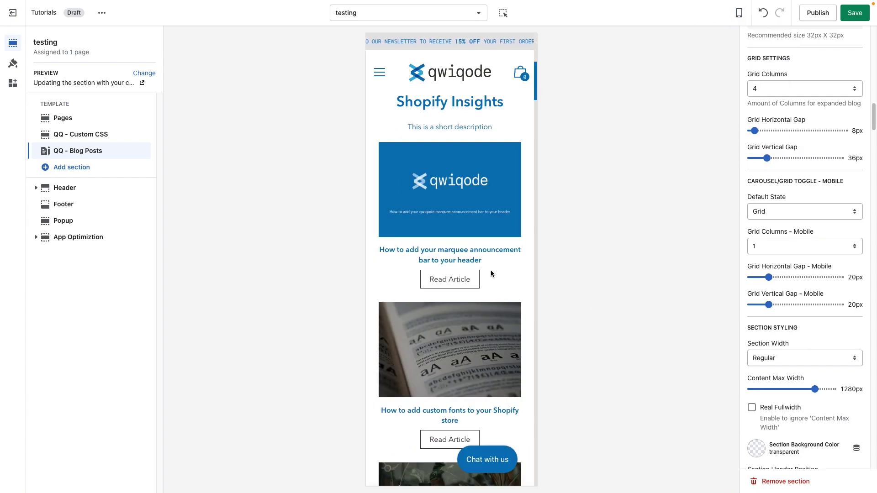
{"action": "left_click", "coordinate": [775, 247]}
{"action": "left_click", "coordinate": [767, 255]}
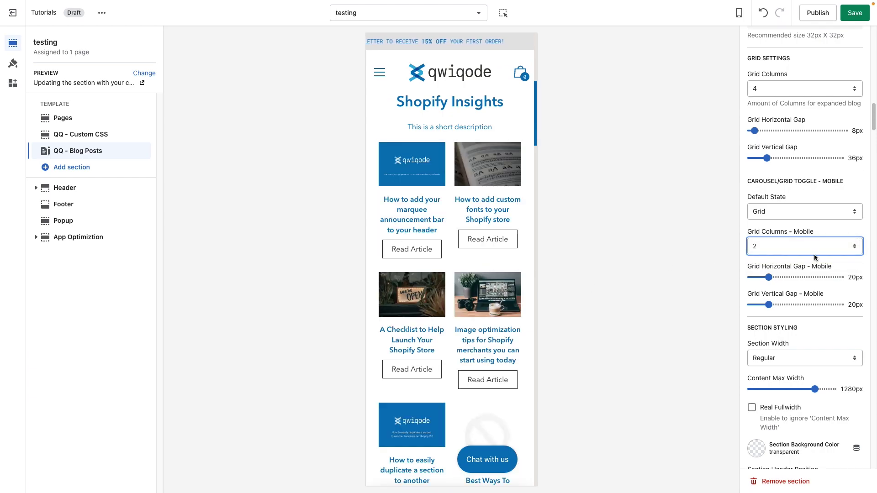
{"action": "left_click_drag", "start_coordinate": [770, 278], "coordinate": [762, 277]}
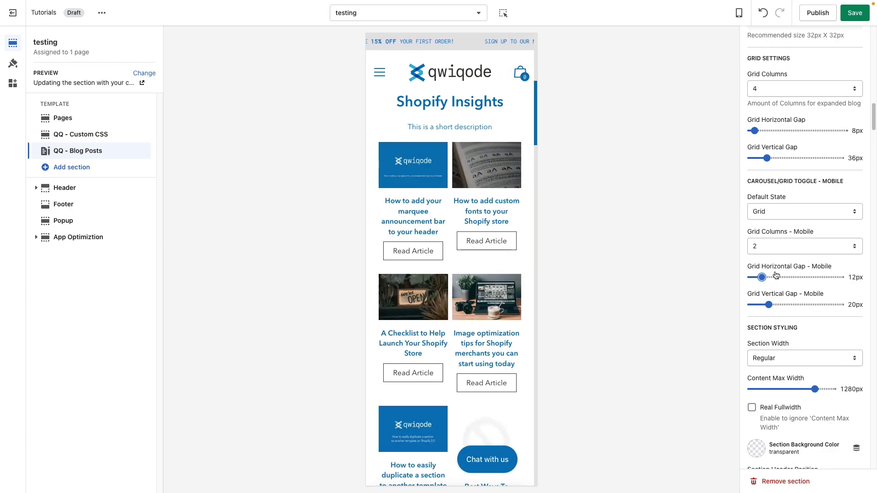
Step: Return the preview to desktop and set the default state of the mobile carousel/grid toggle to Carousel
{"action": "left_click", "coordinate": [738, 12]}
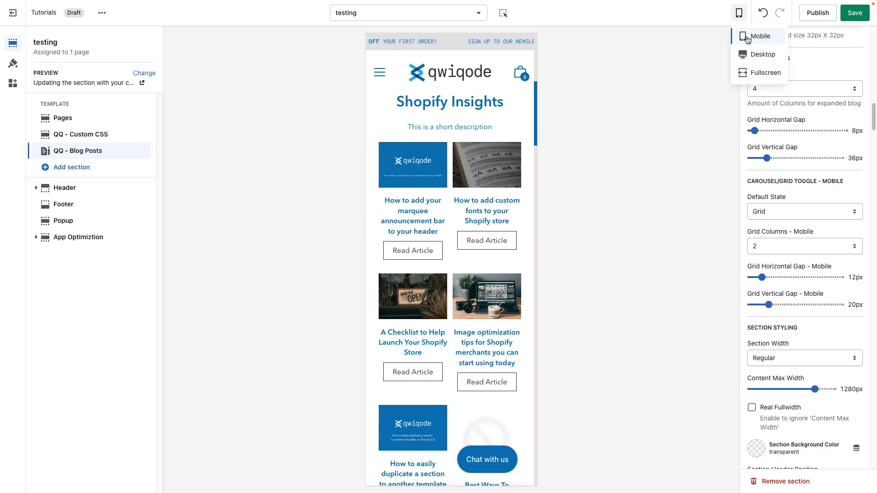
{"action": "left_click", "coordinate": [750, 55]}
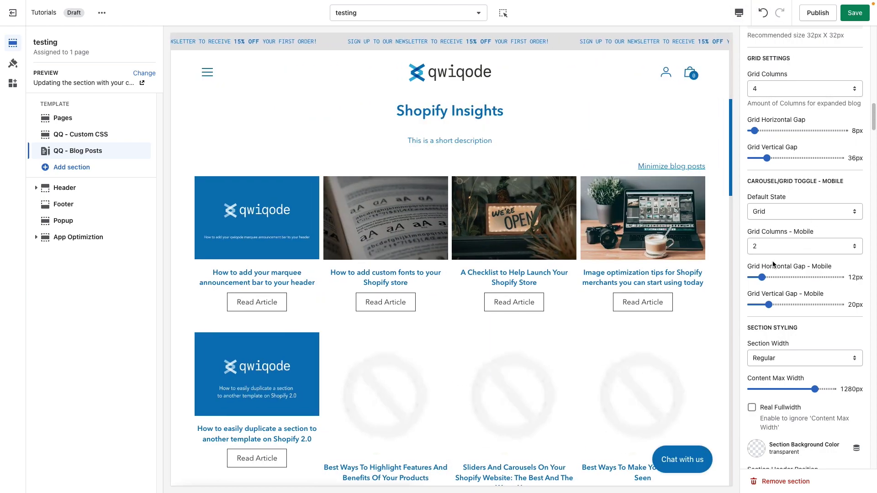
{"action": "left_click", "coordinate": [790, 211]}
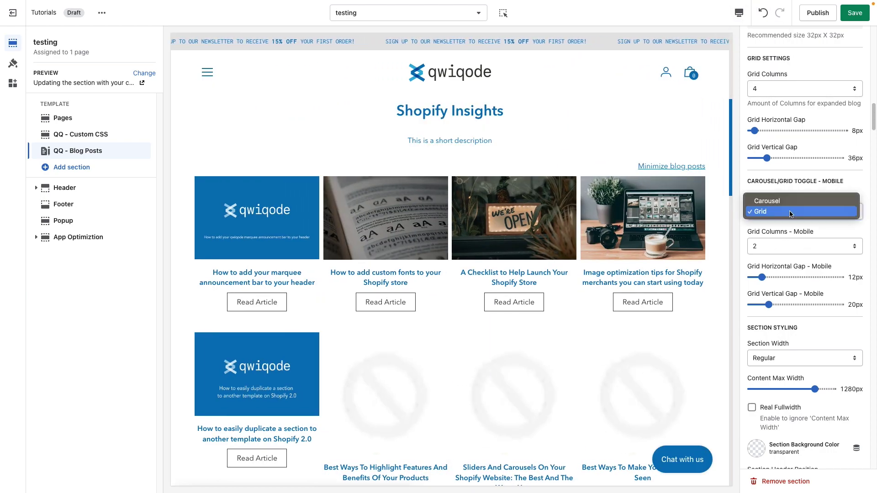
{"action": "left_click", "coordinate": [789, 202]}
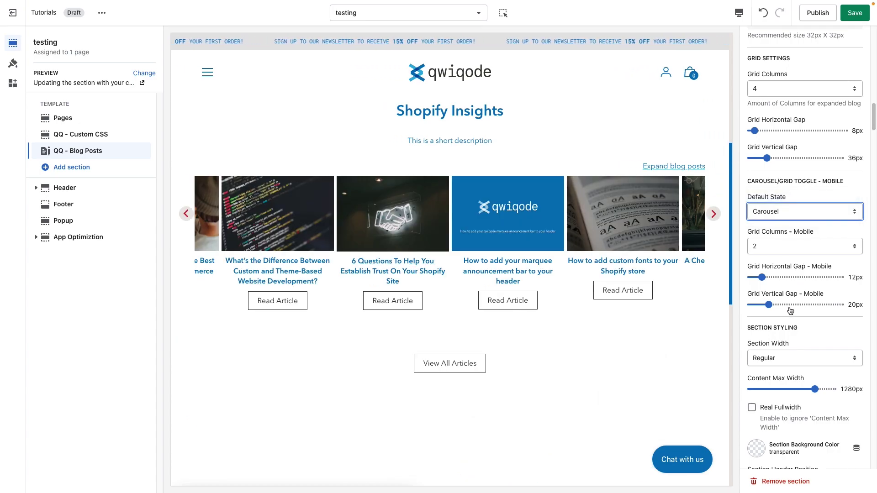
Step: Reduce the section's content max width to 1120px and set the section width to Fullwidth
{"action": "scroll", "coordinate": [788, 307], "scroll_direction": "down", "scroll_amount": 3}
{"action": "scroll", "coordinate": [788, 308], "scroll_direction": "down", "scroll_amount": 3}
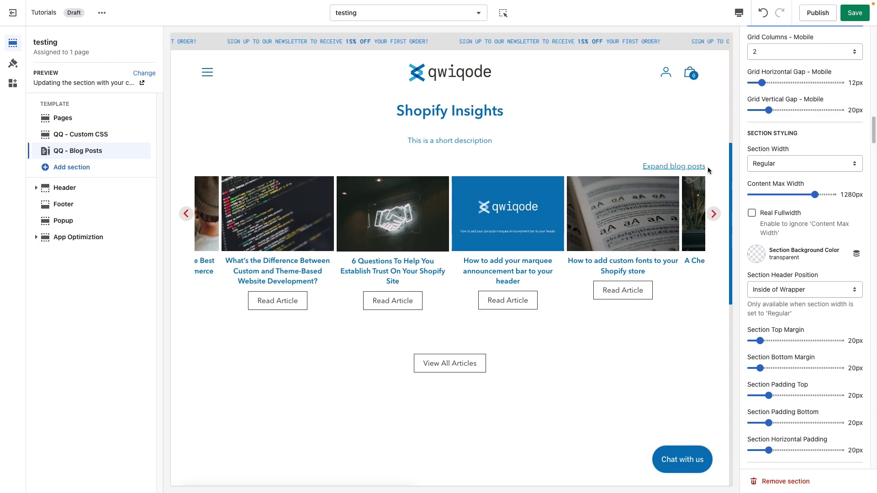
{"action": "mouse_move", "coordinate": [816, 194]}
{"action": "left_mouse_down"}
{"action": "mouse_move", "coordinate": [768, 197]}
{"action": "mouse_move", "coordinate": [802, 194]}
{"action": "left_mouse_up"}
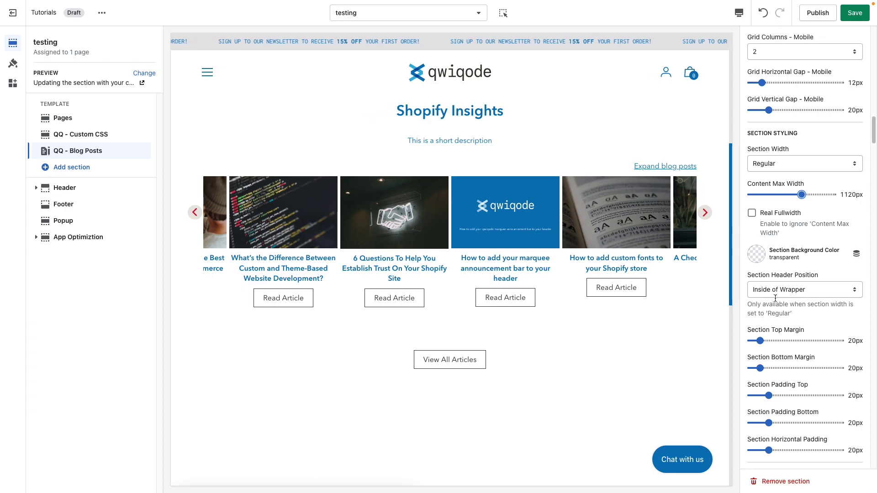
{"action": "left_click", "coordinate": [790, 168]}
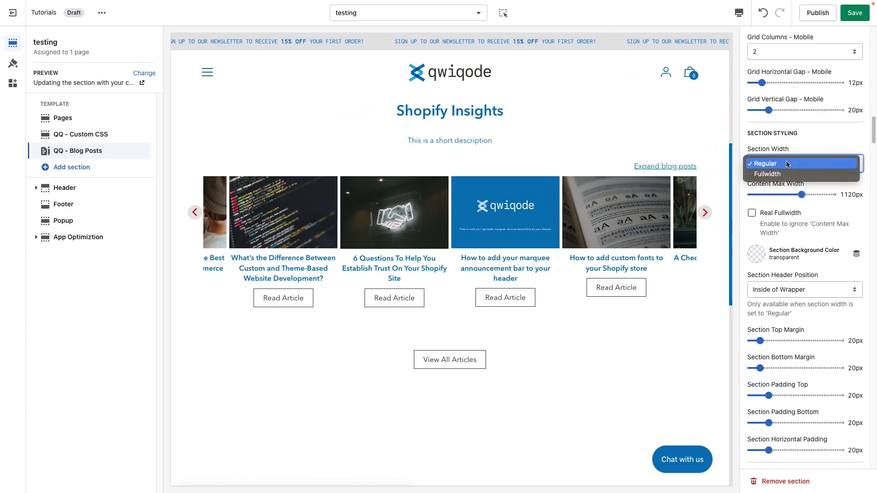
{"action": "left_click", "coordinate": [788, 171]}
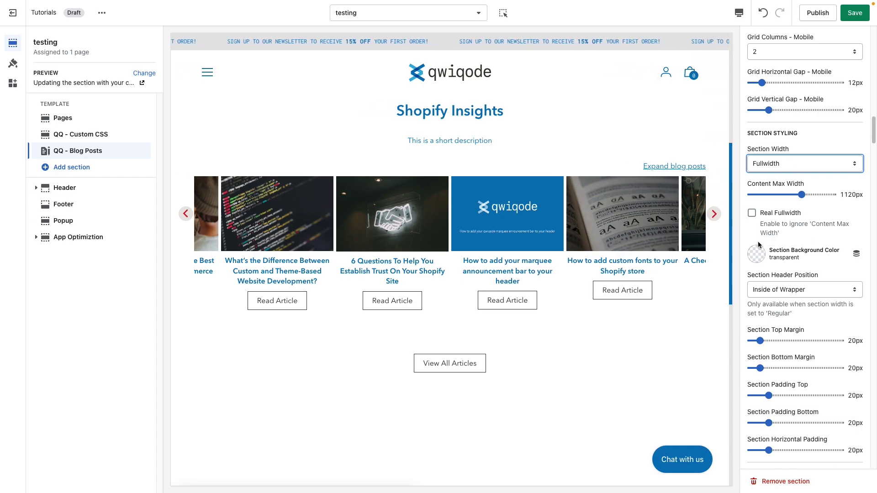
Step: Set the section background color to #EAE6E3 from the currently used colors
{"action": "left_click", "coordinate": [755, 258]}
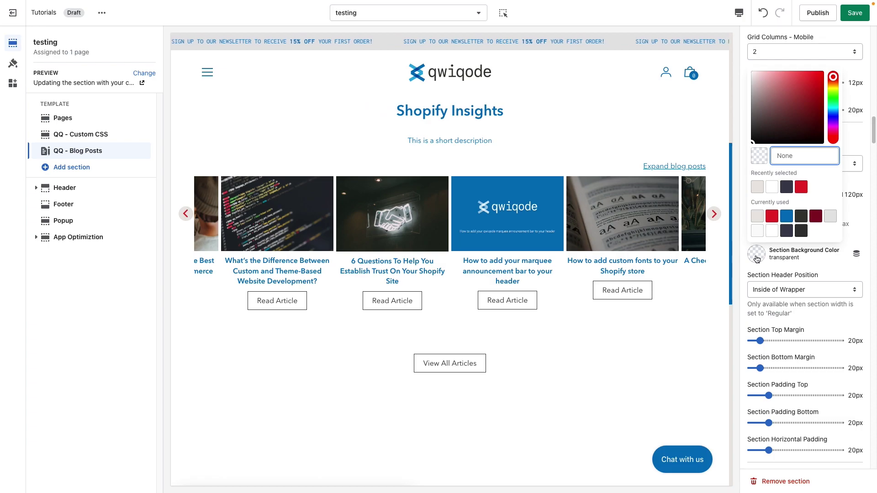
{"action": "left_click", "coordinate": [757, 217]}
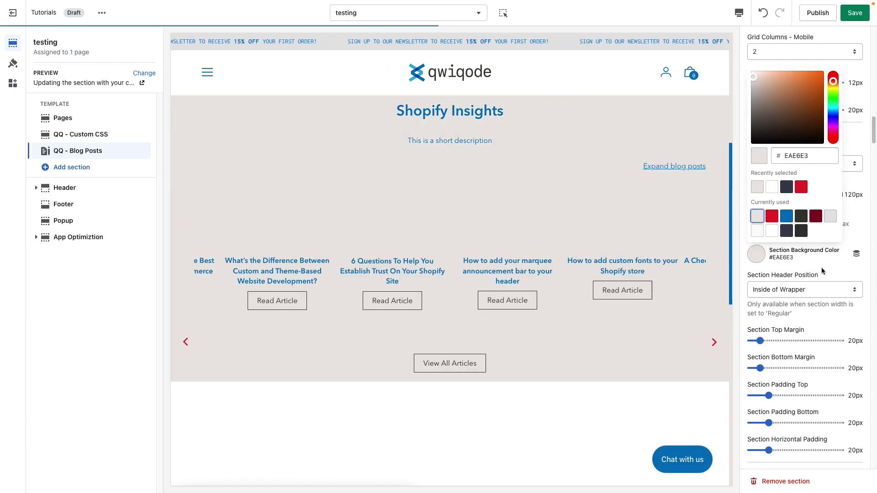
{"action": "left_click", "coordinate": [688, 248]}
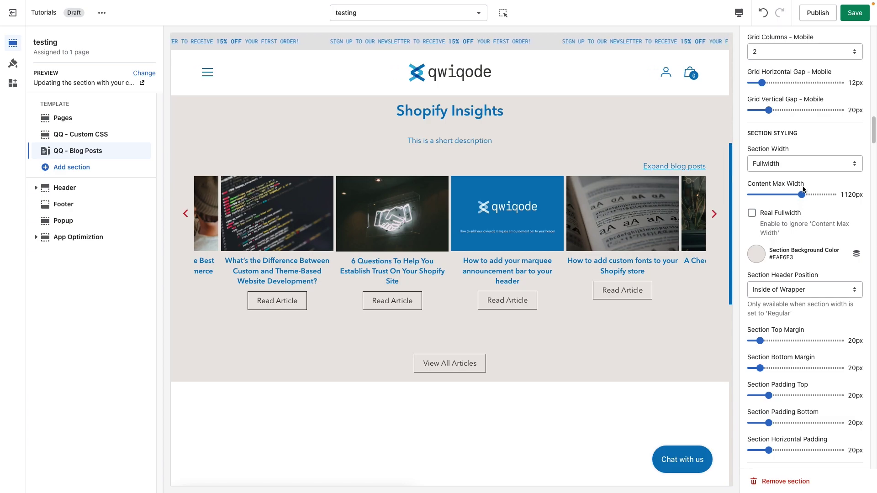
Step: Try a content max width of 820px, set it to 1140px, and enable Real Fullwidth
{"action": "left_click_drag", "start_coordinate": [792, 197], "coordinate": [778, 195]}
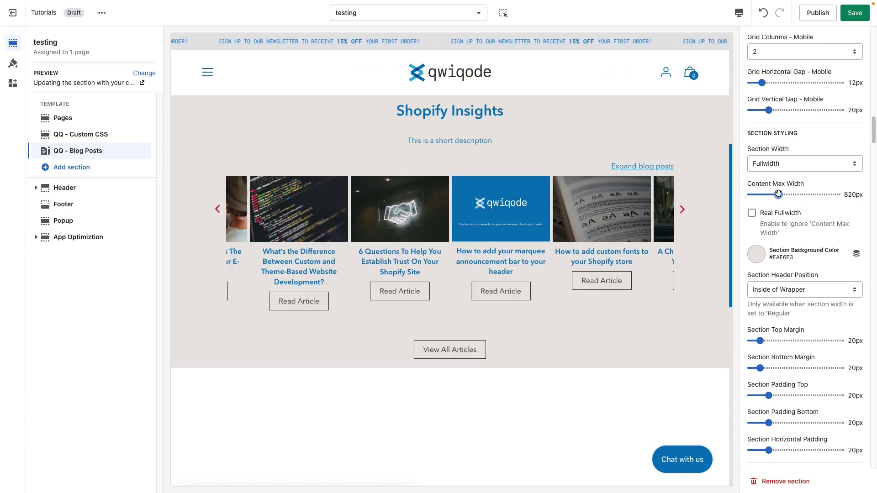
{"action": "left_click", "coordinate": [806, 196]}
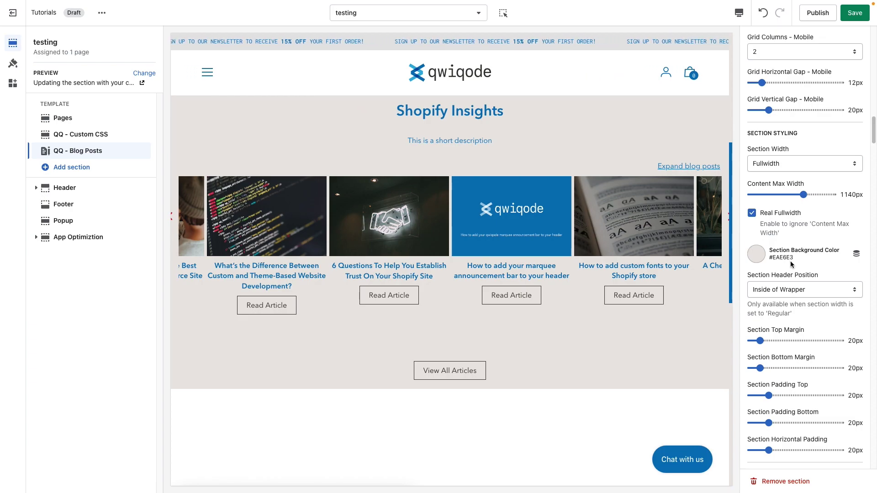
Step: Set the section header position to Outside of Wrapper
{"action": "scroll", "coordinate": [774, 289], "scroll_direction": "up", "scroll_amount": 1}
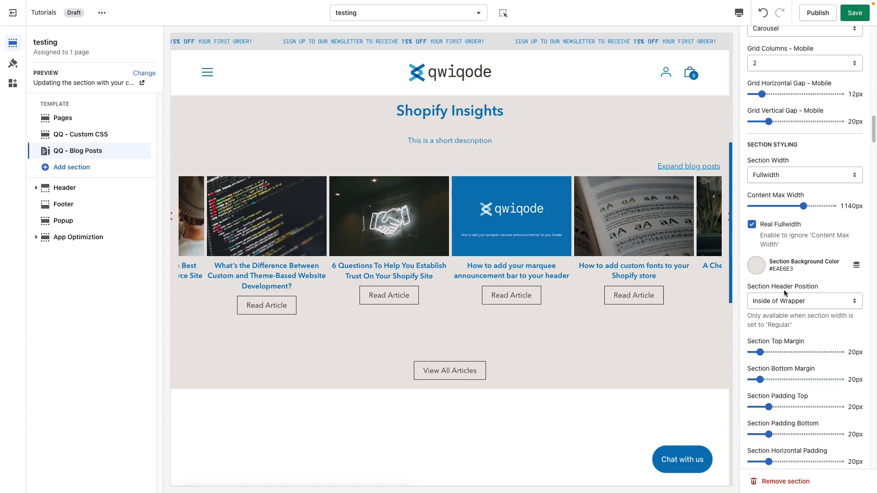
{"action": "scroll", "coordinate": [490, 135], "scroll_direction": "up", "scroll_amount": 1}
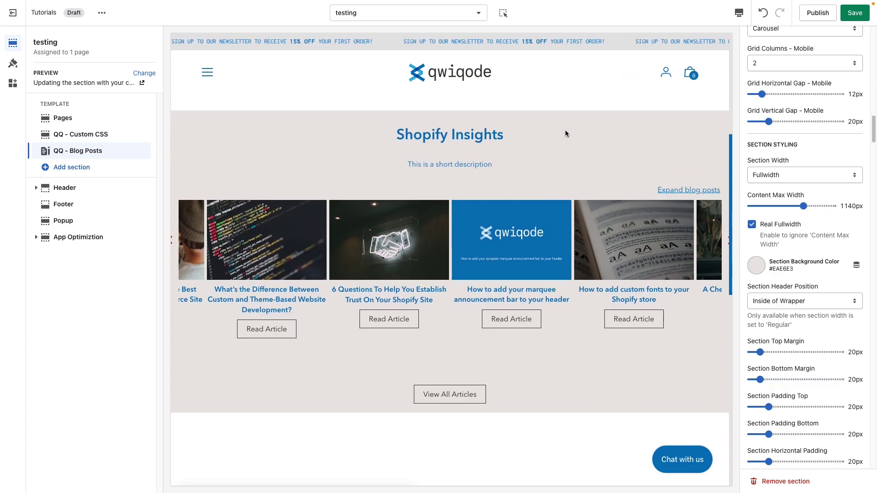
{"action": "left_click", "coordinate": [788, 303]}
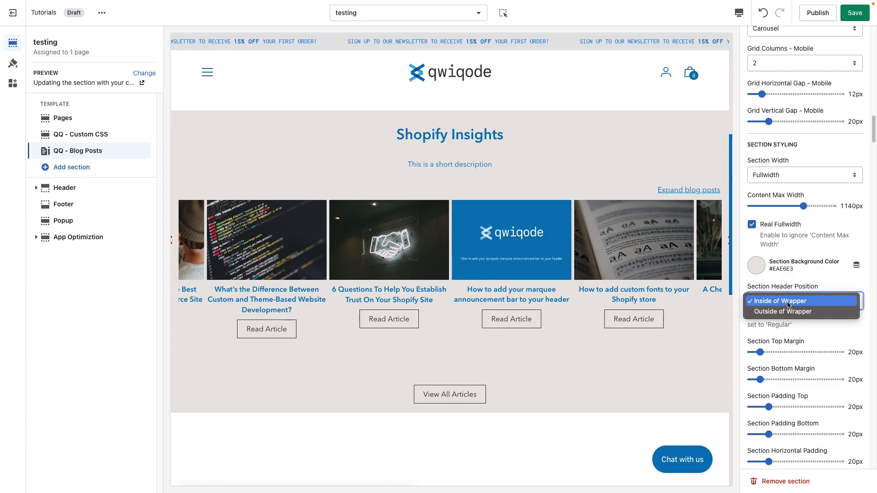
{"action": "key", "text": "Return"}
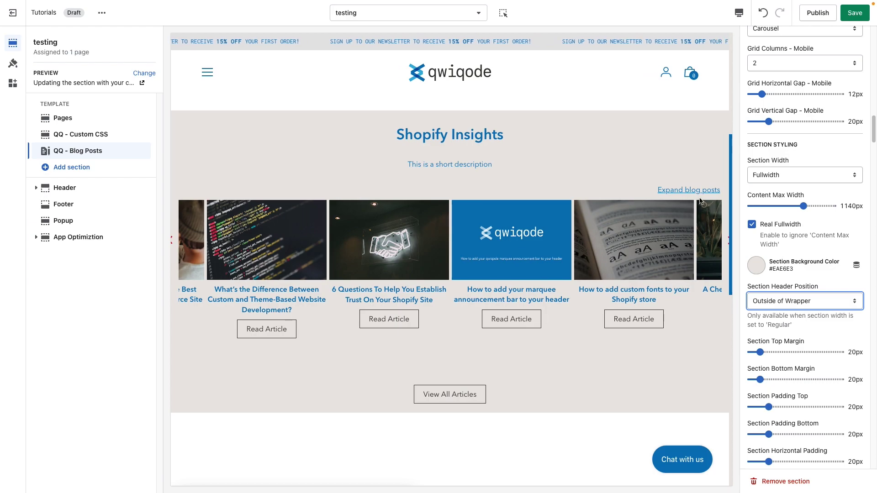
Step: Try the Regular section width to check the header outside the wrapper, and restore Fullwidth
{"action": "left_click", "coordinate": [798, 175]}
{"action": "key", "text": "Up"}
{"action": "key", "text": "Return"}
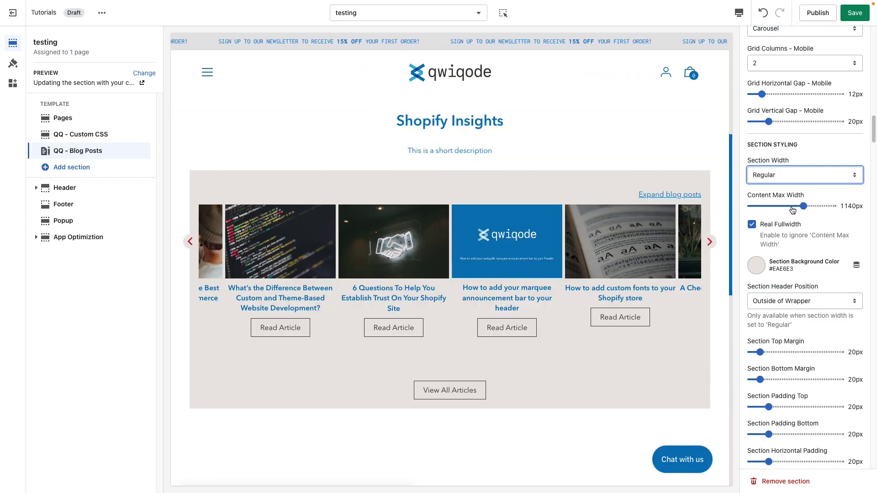
{"action": "left_click", "coordinate": [789, 178]}
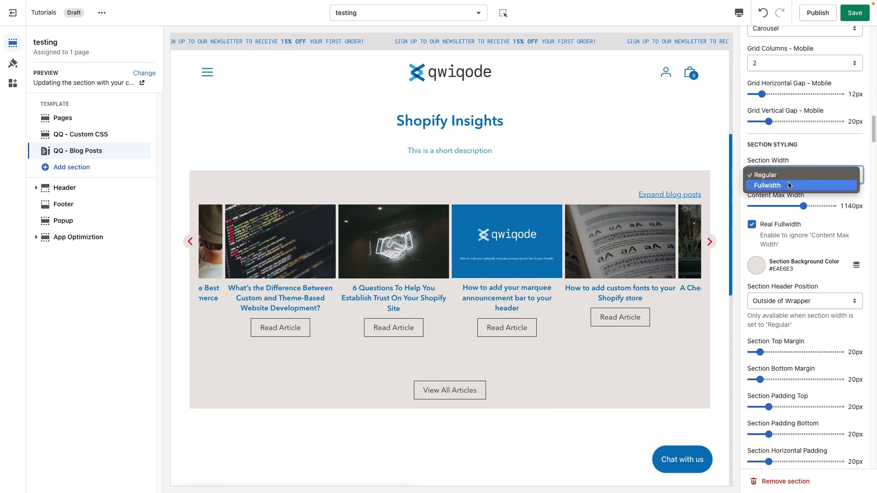
{"action": "left_click", "coordinate": [789, 186]}
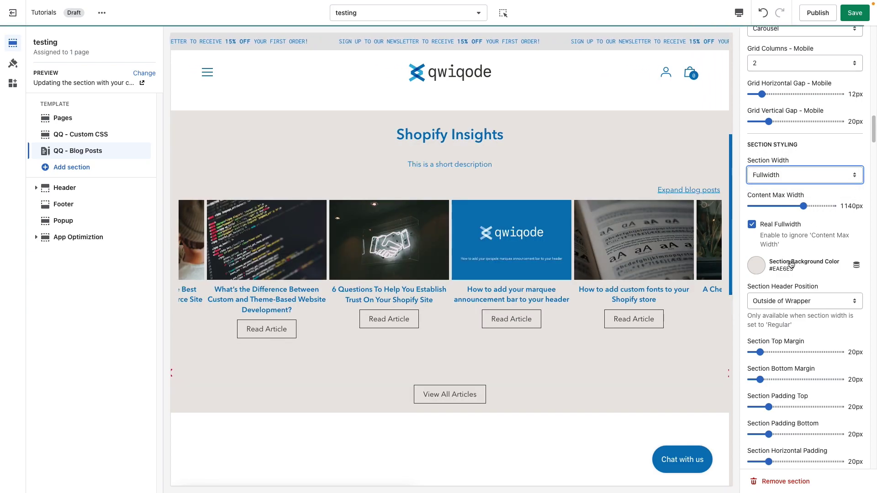
Step: Try a section top margin of 85px, set it to 10px, and check the section's spacing in the preview
{"action": "scroll", "coordinate": [792, 292], "scroll_direction": "down", "scroll_amount": 3}
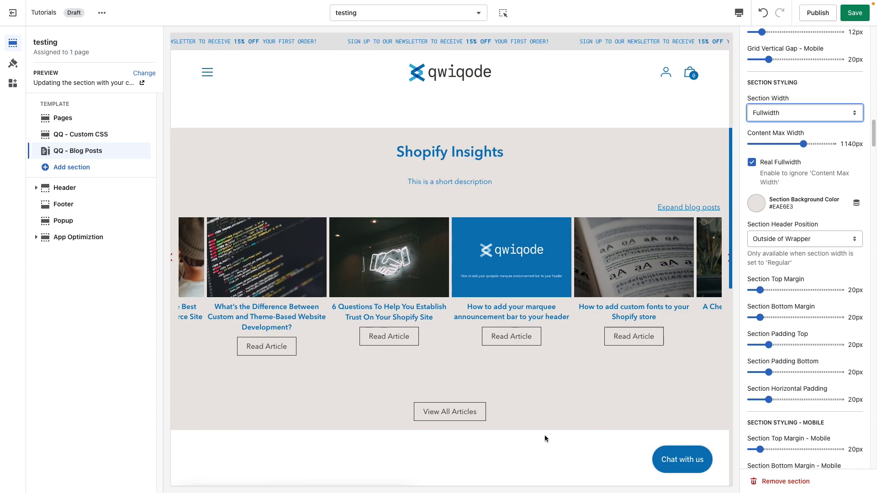
{"action": "left_click", "coordinate": [789, 291]}
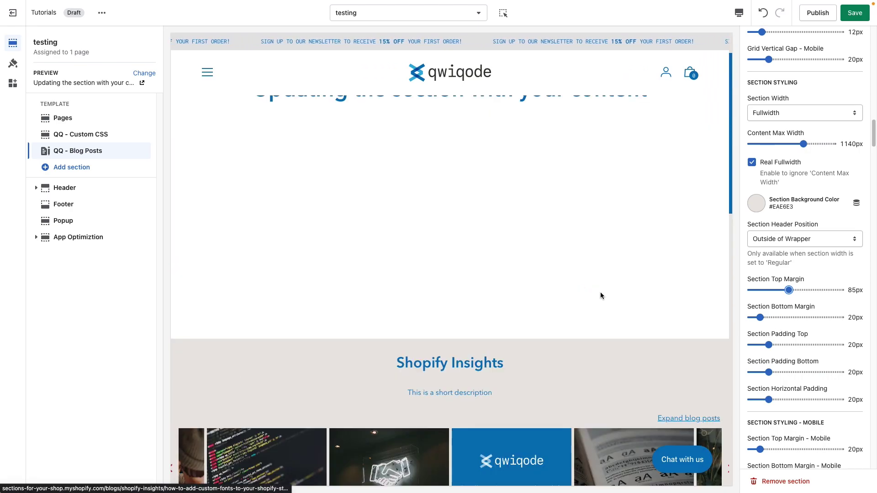
{"action": "left_click", "coordinate": [755, 289]}
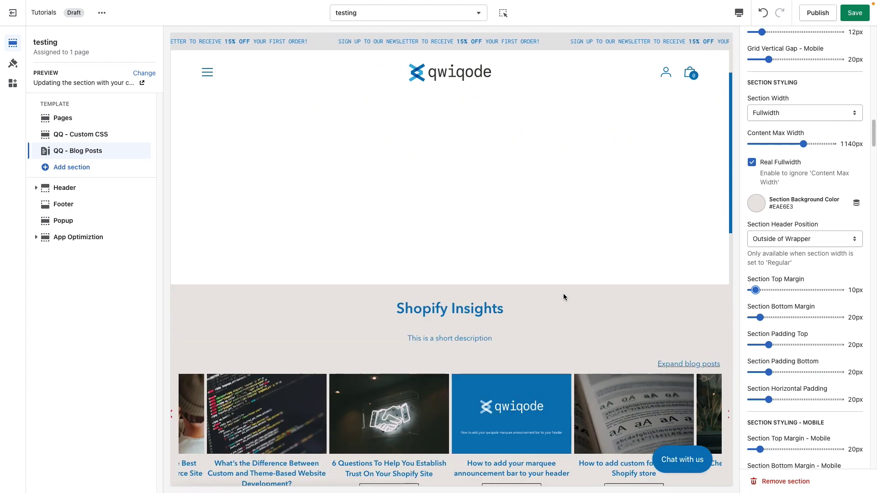
{"action": "scroll", "coordinate": [624, 314], "scroll_direction": "down", "scroll_amount": 4}
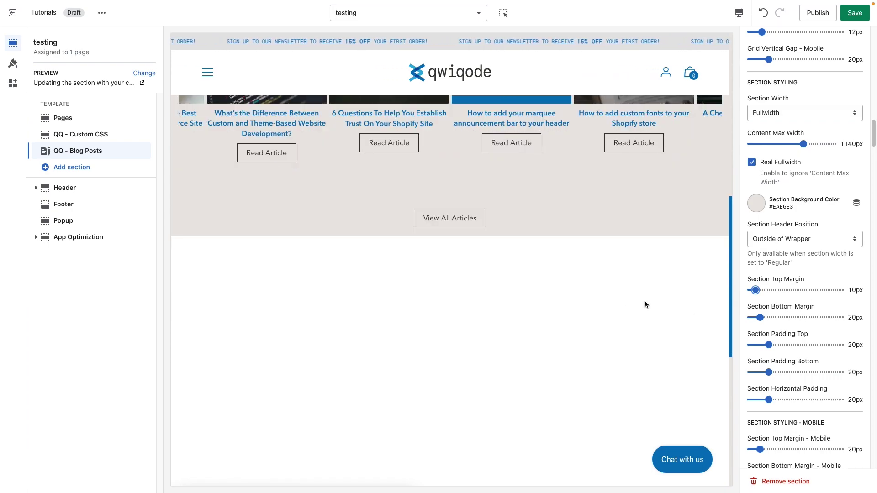
Step: Set the section's top padding to 50px, bottom padding to 55px and horizontal padding to 0px
{"action": "scroll", "coordinate": [631, 302], "scroll_direction": "down", "scroll_amount": 2}
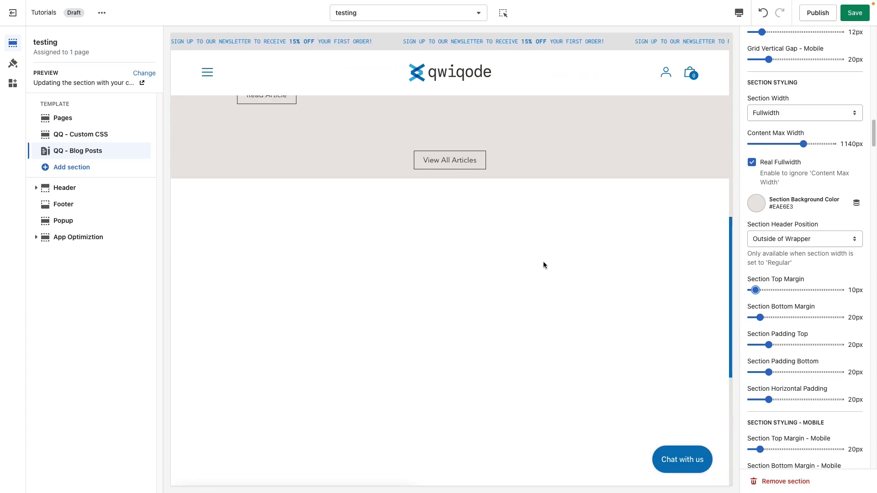
{"action": "scroll", "coordinate": [564, 320], "scroll_direction": "up", "scroll_amount": 5}
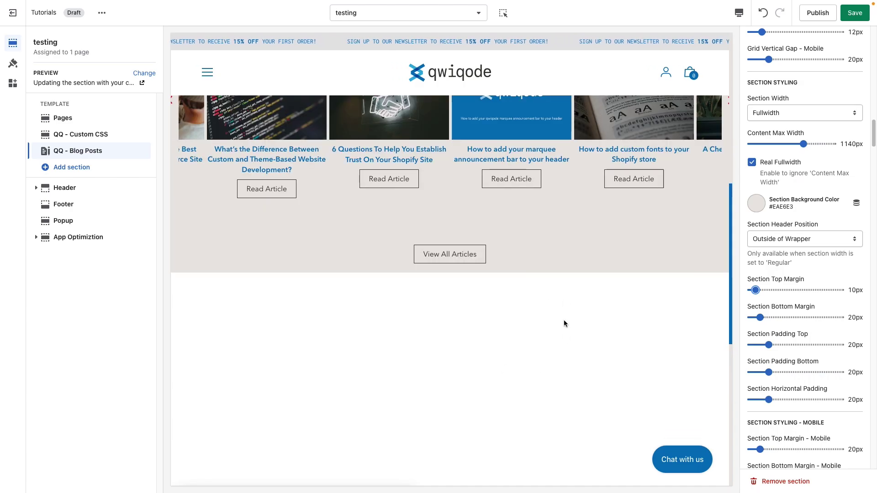
{"action": "scroll", "coordinate": [564, 320], "scroll_direction": "up", "scroll_amount": 1}
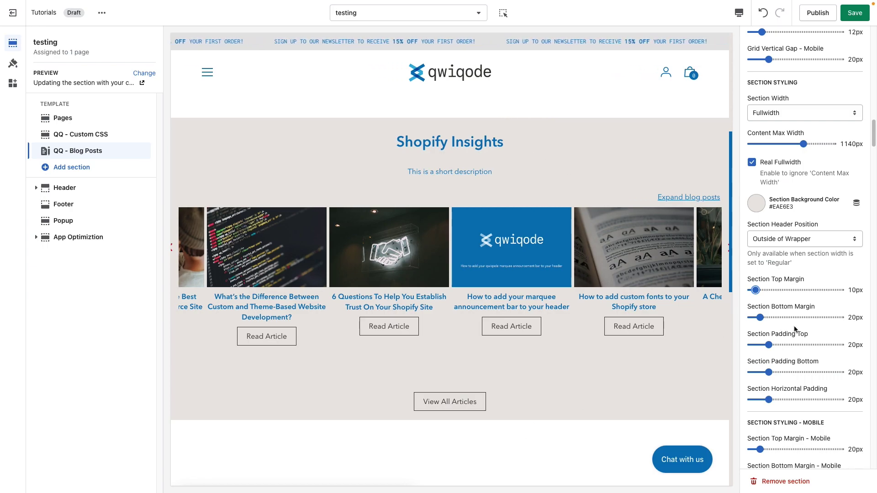
{"action": "left_click", "coordinate": [796, 345]}
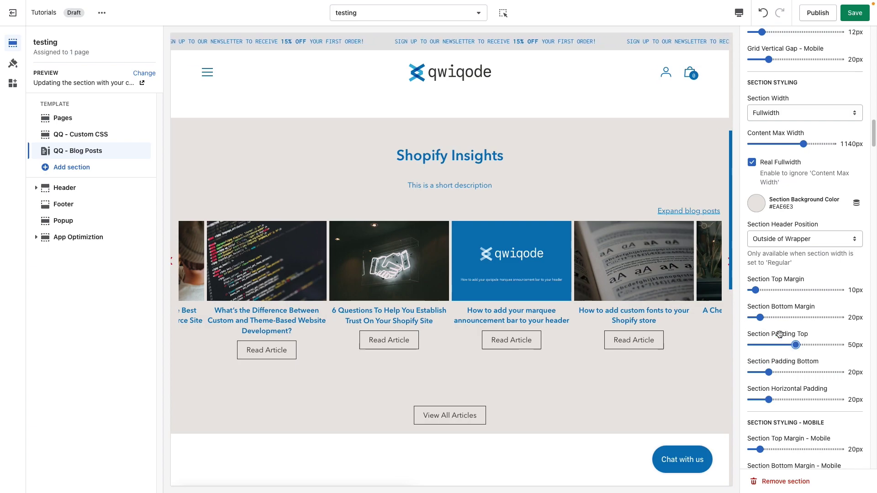
{"action": "left_click", "coordinate": [796, 373]}
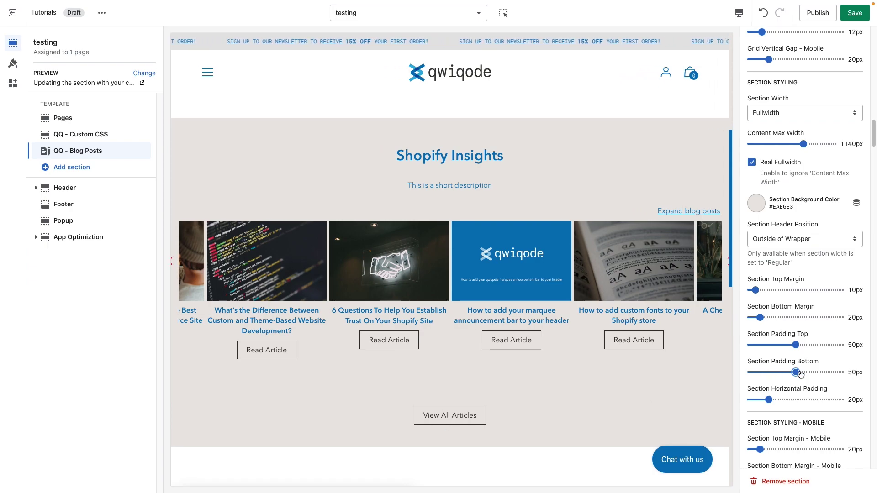
{"action": "left_click_drag", "start_coordinate": [797, 373], "coordinate": [800, 372]}
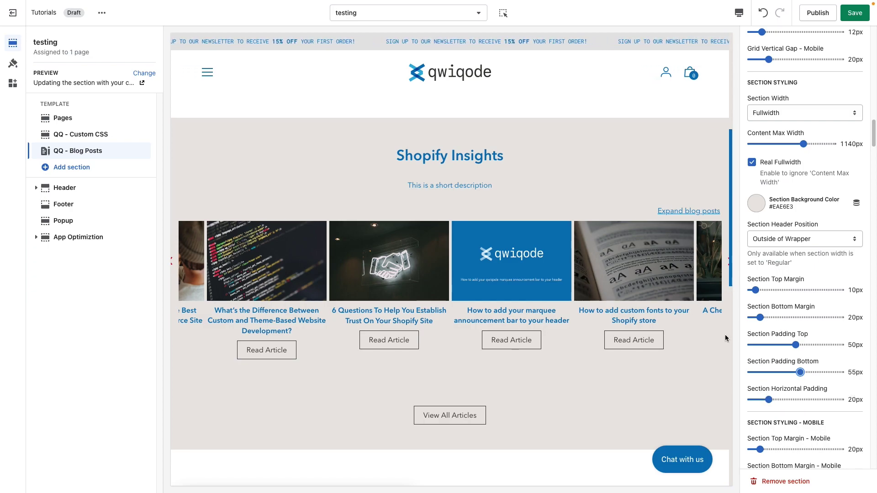
{"action": "left_click_drag", "start_coordinate": [768, 397], "coordinate": [749, 400]}
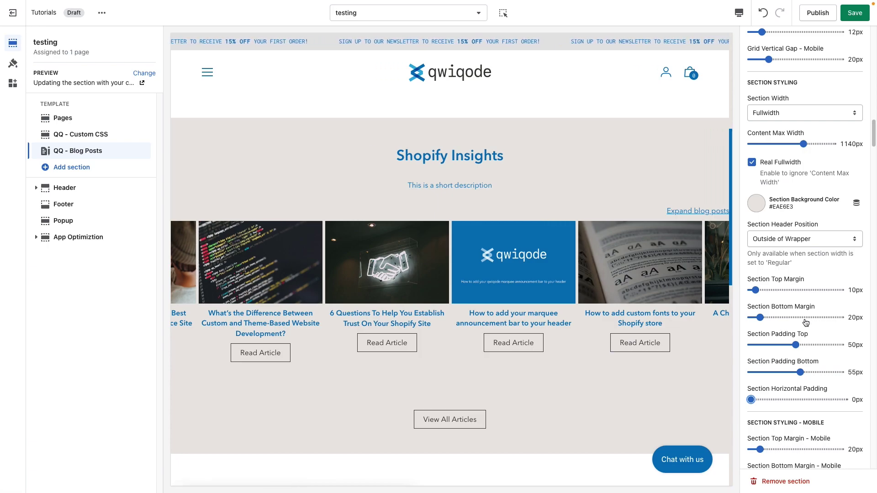
Step: Set the carousel arrows' position to Inside of Wrapper and their distance from the edge to 14px
{"action": "scroll", "coordinate": [805, 323], "scroll_direction": "up", "scroll_amount": 10}
{"action": "scroll", "coordinate": [804, 319], "scroll_direction": "up", "scroll_amount": 3}
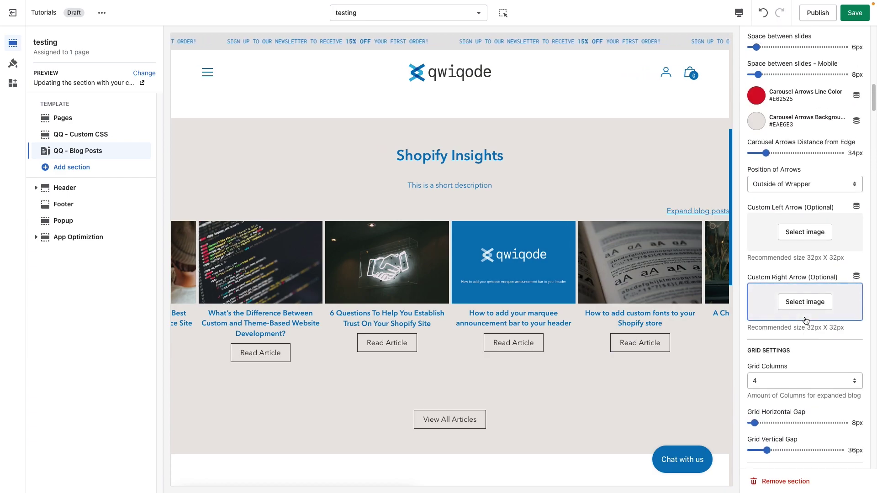
{"action": "scroll", "coordinate": [806, 321], "scroll_direction": "up", "scroll_amount": 3}
{"action": "left_click", "coordinate": [782, 221]}
{"action": "left_click", "coordinate": [784, 219]}
{"action": "left_click", "coordinate": [787, 242]}
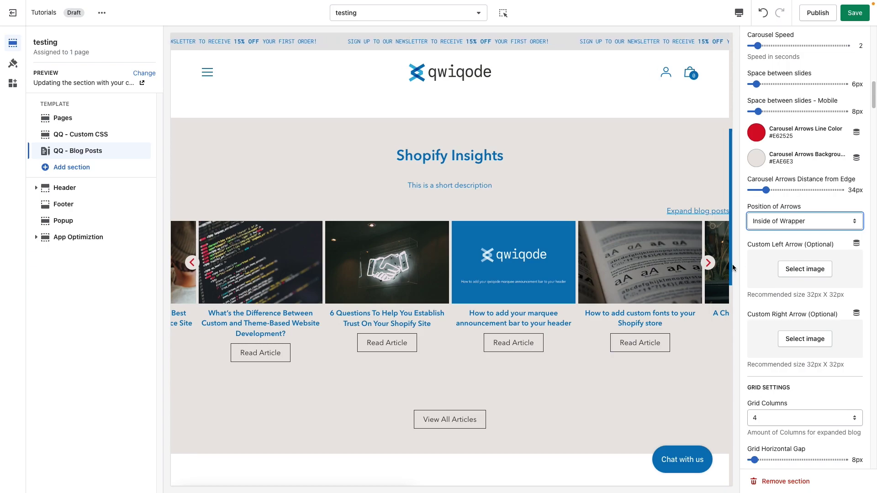
{"action": "left_click_drag", "start_coordinate": [771, 191], "coordinate": [761, 190]}
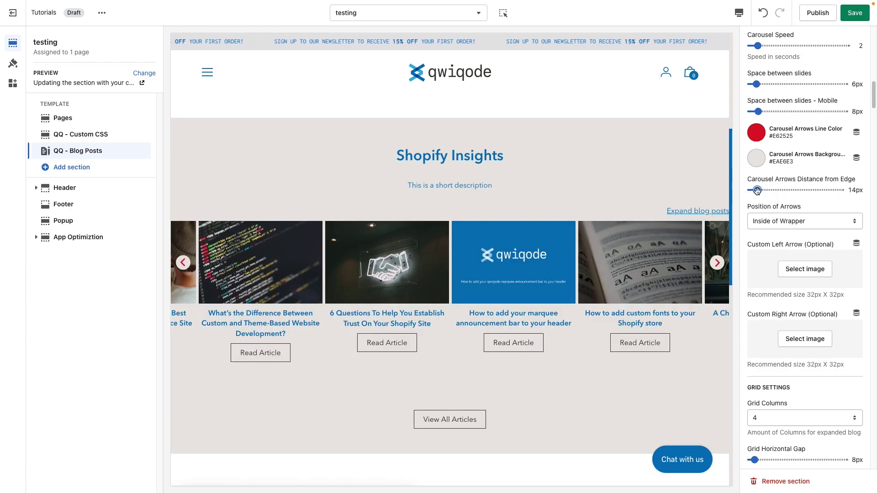
Step: Review the grid, section and mobile styling settings through to the title styling options, and identify the section title and description in the preview
{"action": "scroll", "coordinate": [796, 358], "scroll_direction": "down", "scroll_amount": 6}
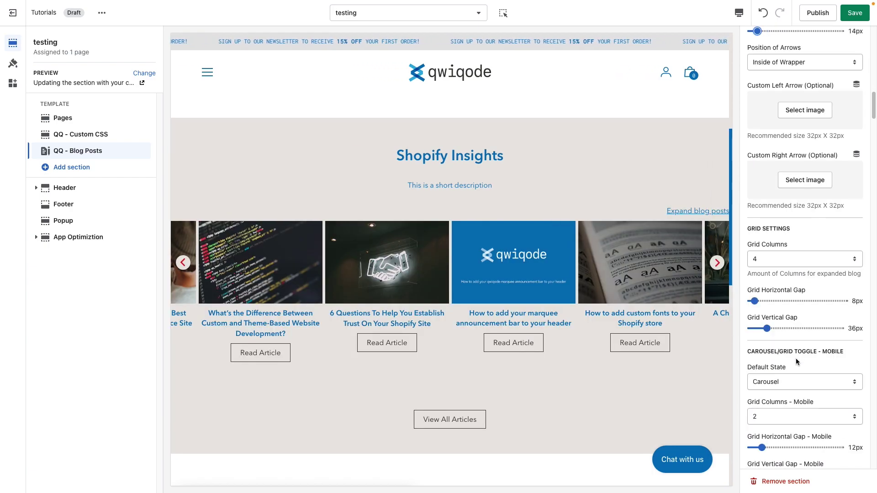
{"action": "scroll", "coordinate": [788, 340], "scroll_direction": "down", "scroll_amount": 7}
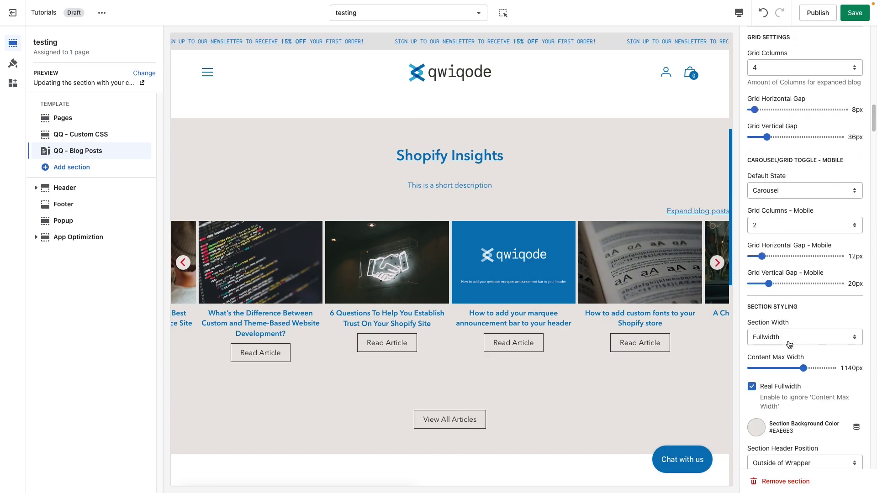
{"action": "scroll", "coordinate": [789, 344], "scroll_direction": "down", "scroll_amount": 4}
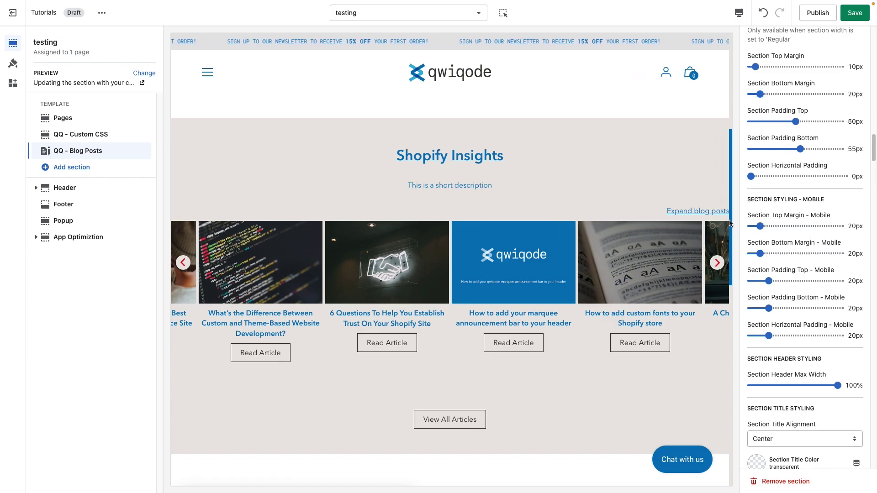
{"action": "scroll", "coordinate": [809, 318], "scroll_direction": "down", "scroll_amount": 2}
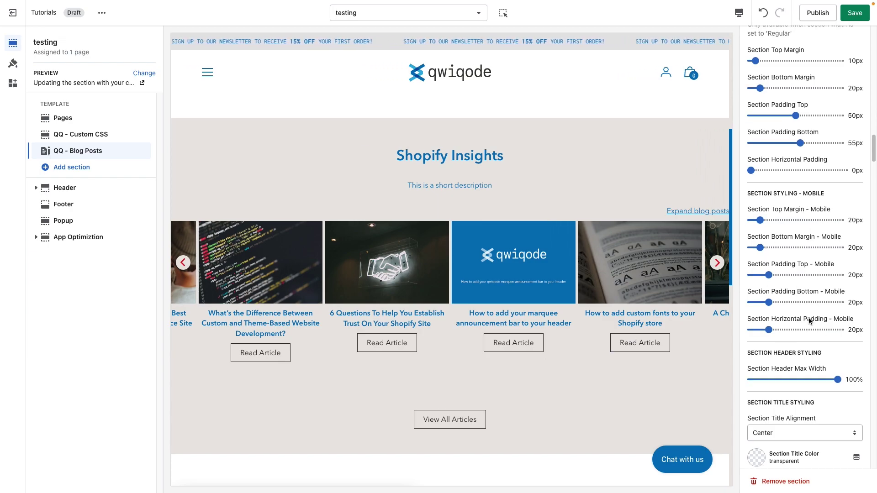
{"action": "scroll", "coordinate": [806, 315], "scroll_direction": "down", "scroll_amount": 3}
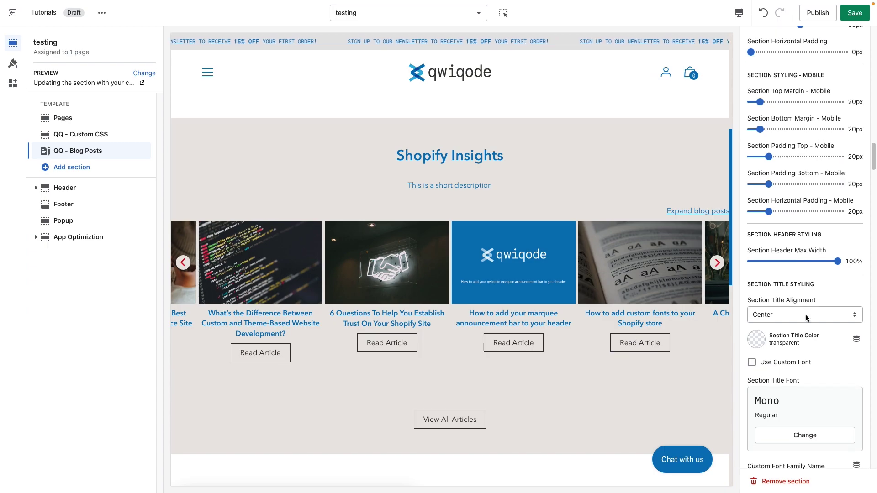
{"action": "left_click_drag", "start_coordinate": [413, 156], "coordinate": [375, 158]}
{"action": "left_click", "coordinate": [504, 186]}
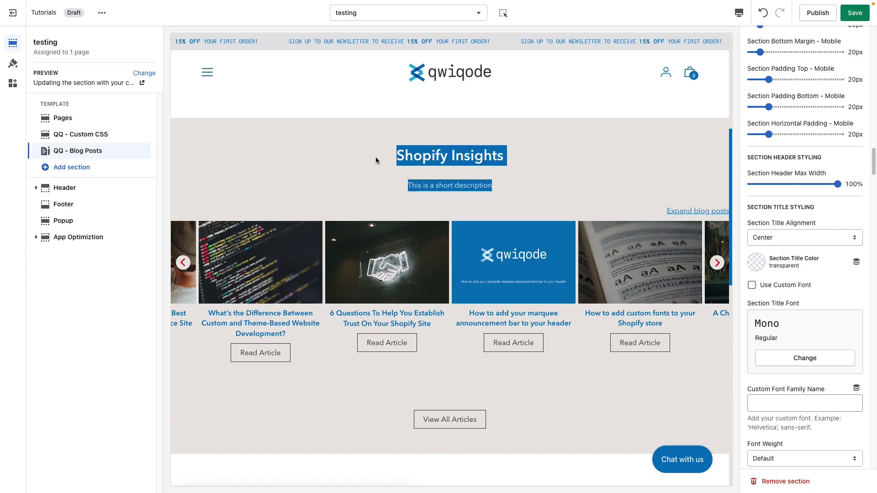
{"action": "left_click", "coordinate": [574, 163]}
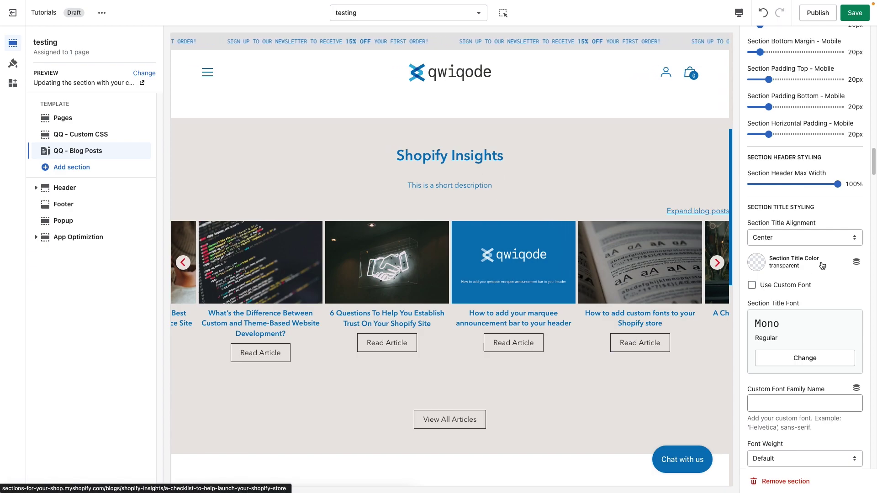
Step: Try Left alignment for the section title and restore Center
{"action": "left_click", "coordinate": [785, 236]}
{"action": "key", "text": "Up"}
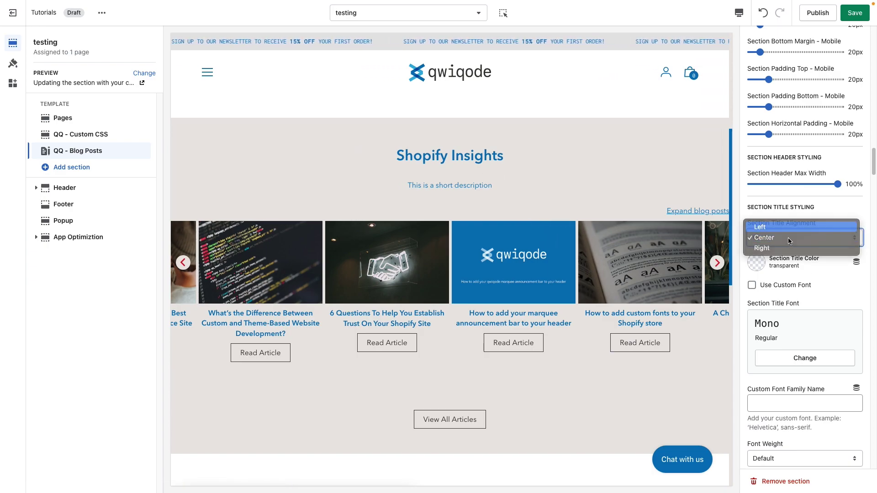
{"action": "key", "text": "Return"}
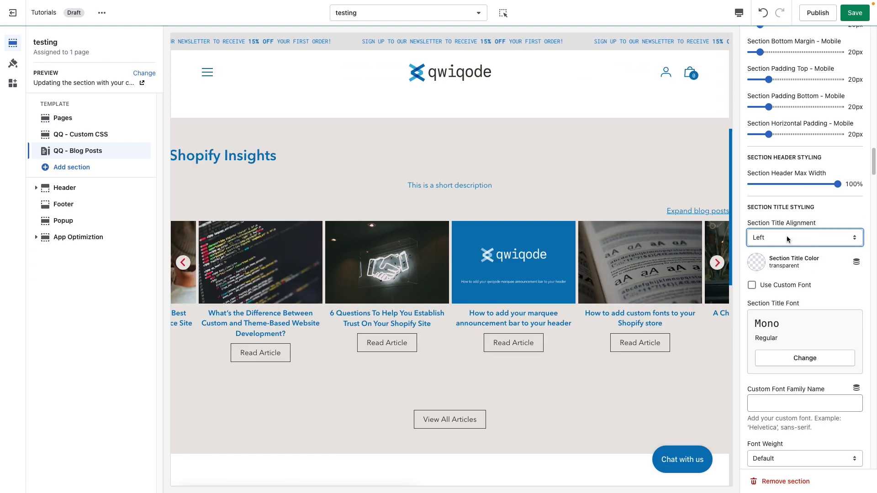
{"action": "left_click", "coordinate": [787, 236]}
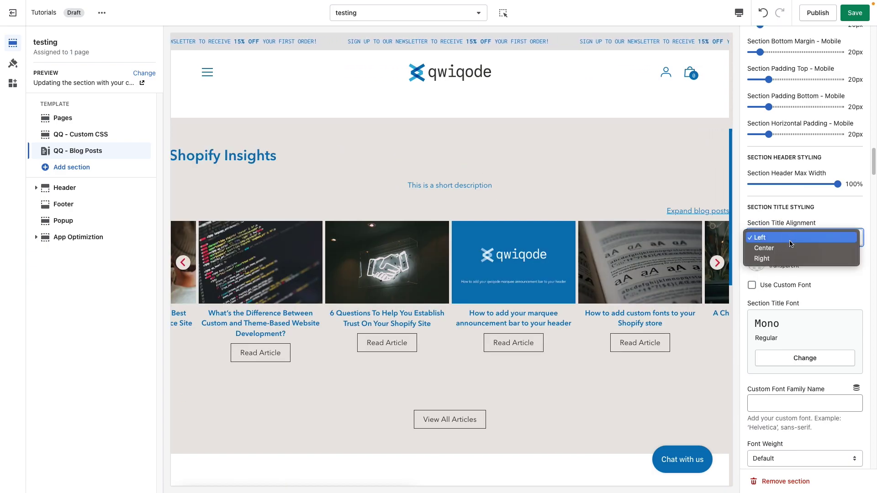
{"action": "left_click", "coordinate": [793, 247]}
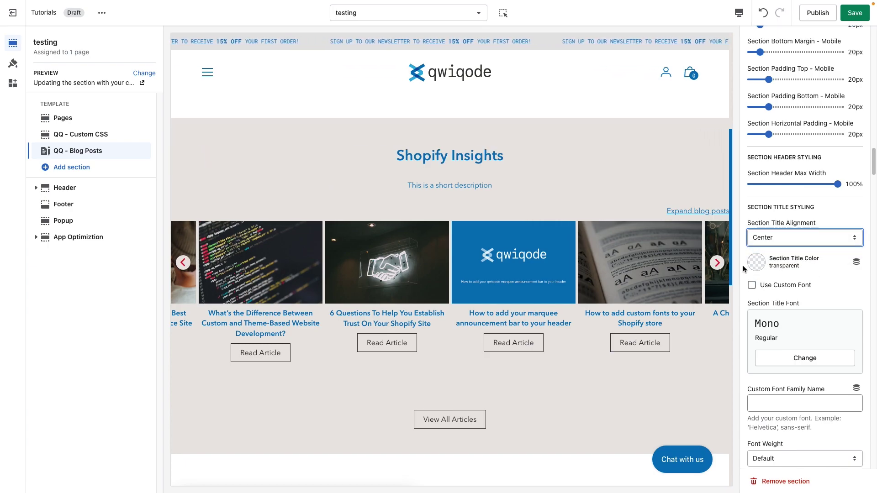
Step: Set the section title color to the red #E62525 already used in the theme
{"action": "left_click", "coordinate": [756, 264]}
{"action": "left_click", "coordinate": [772, 224]}
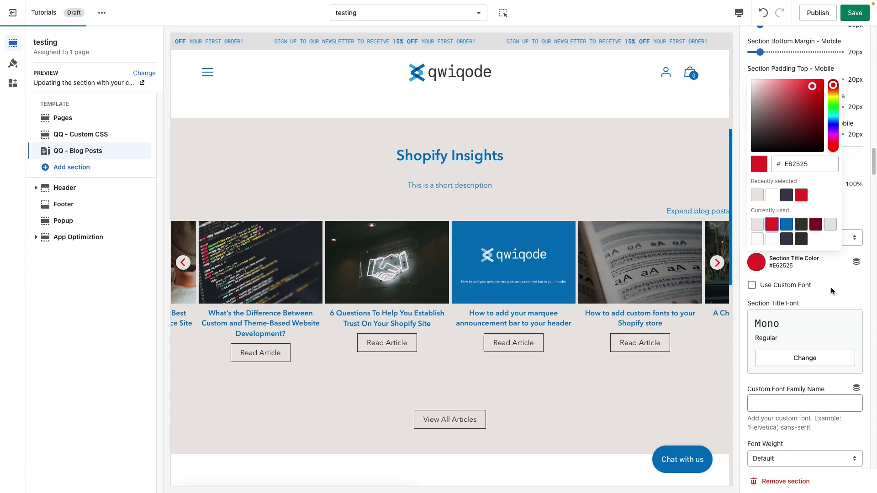
{"action": "left_click", "coordinate": [840, 280]}
{"action": "scroll", "coordinate": [805, 333], "scroll_direction": "down", "scroll_amount": 1}
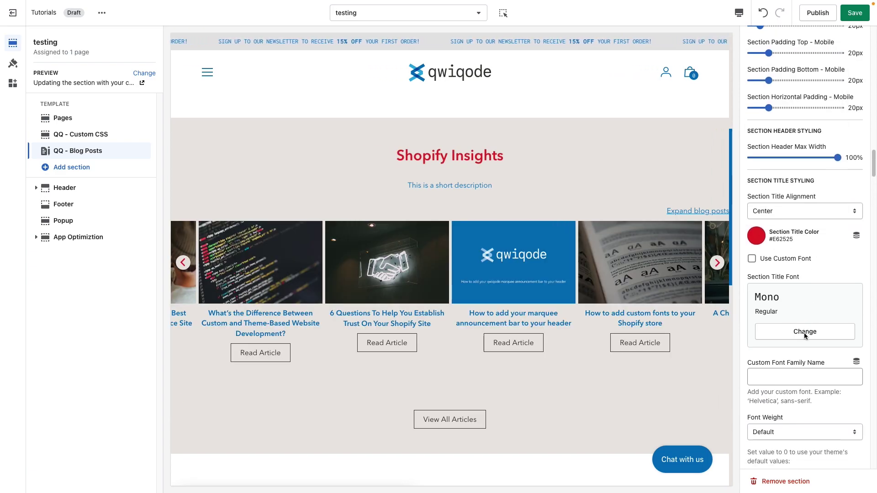
Step: Enable the custom font for the section title and browse the available fonts, keeping Mono
{"action": "left_click", "coordinate": [773, 250]}
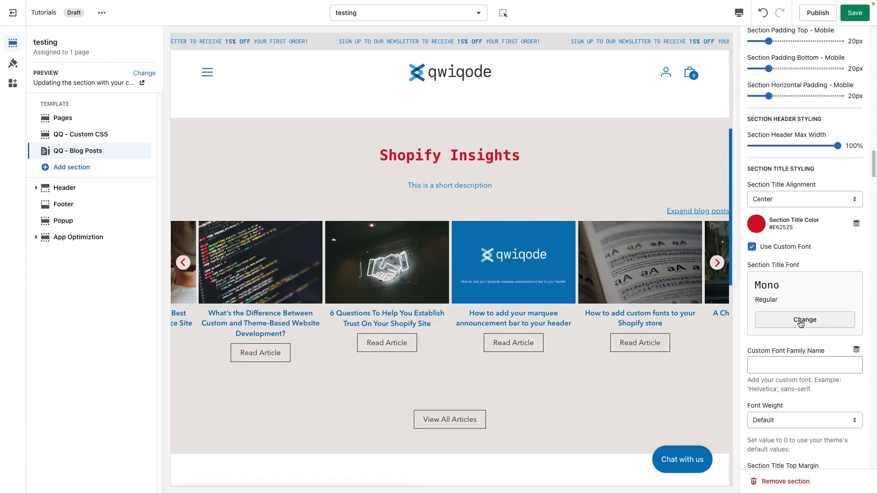
{"action": "left_click", "coordinate": [800, 323]}
{"action": "scroll", "coordinate": [804, 347], "scroll_direction": "down", "scroll_amount": 4}
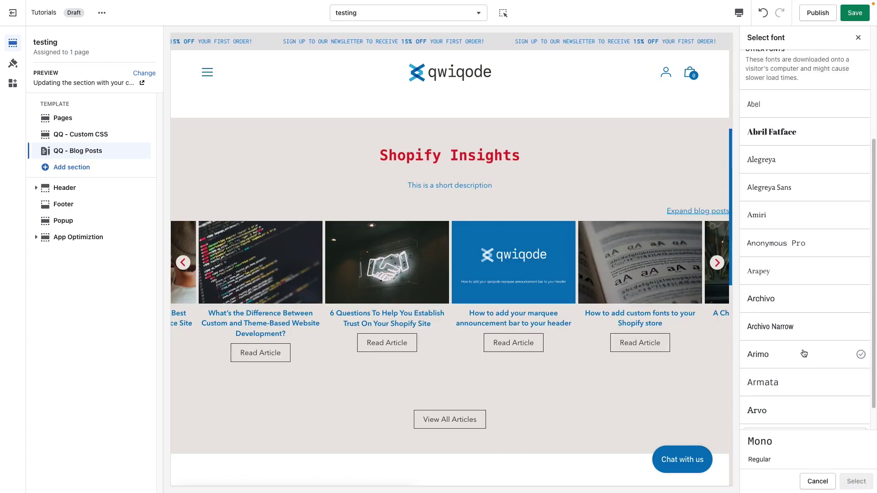
{"action": "scroll", "coordinate": [811, 339], "scroll_direction": "up", "scroll_amount": 5}
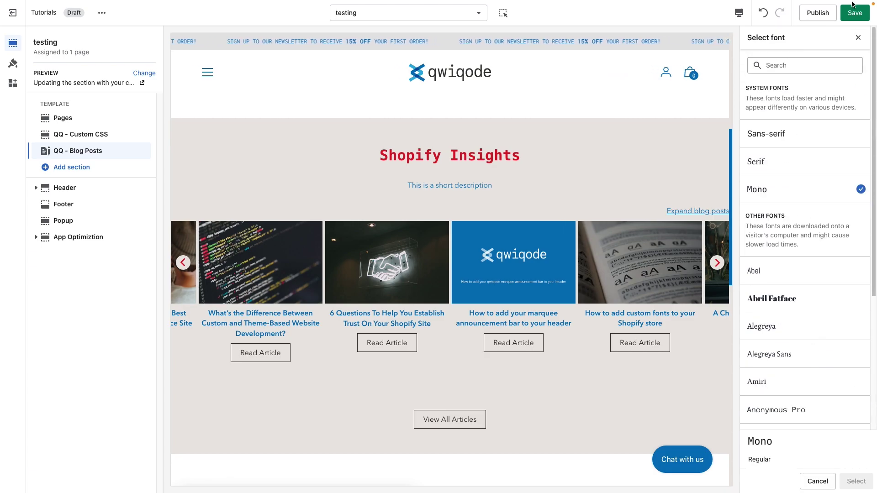
{"action": "left_click", "coordinate": [859, 37]}
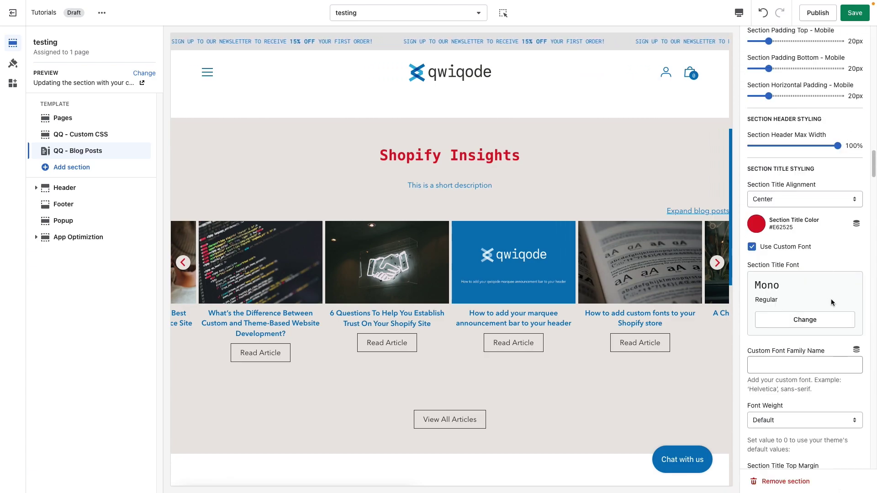
Step: Examine the custom font family name field and its example, leave it empty, and disable the section title's custom font
{"action": "scroll", "coordinate": [826, 330], "scroll_direction": "down", "scroll_amount": 1}
{"action": "left_click", "coordinate": [796, 355]}
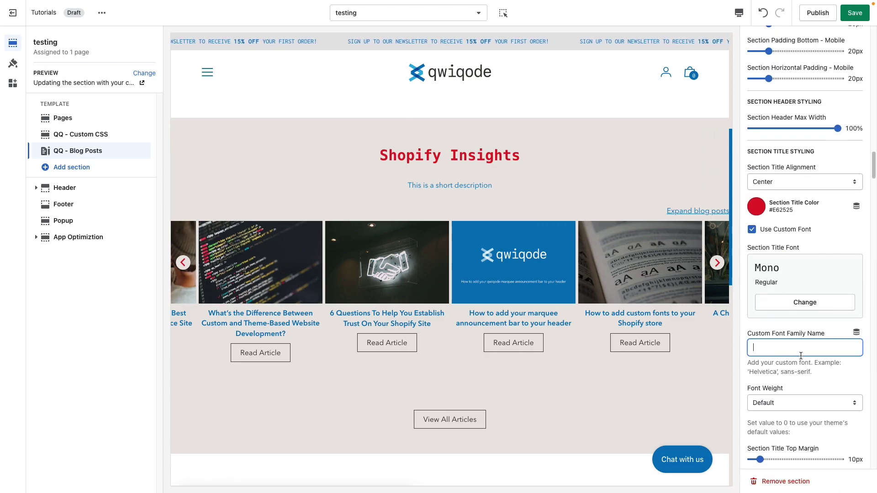
{"action": "left_click_drag", "start_coordinate": [816, 371], "coordinate": [745, 371]}
{"action": "left_click", "coordinate": [776, 348]}
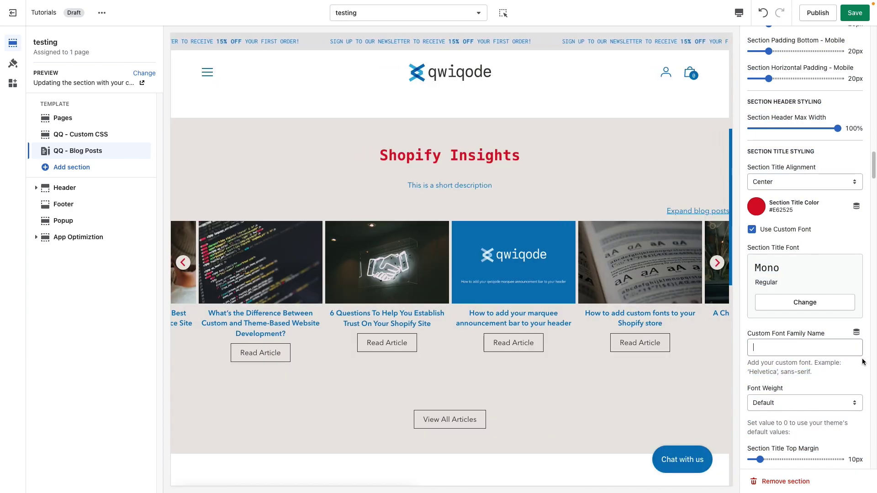
{"action": "left_click", "coordinate": [751, 349]}
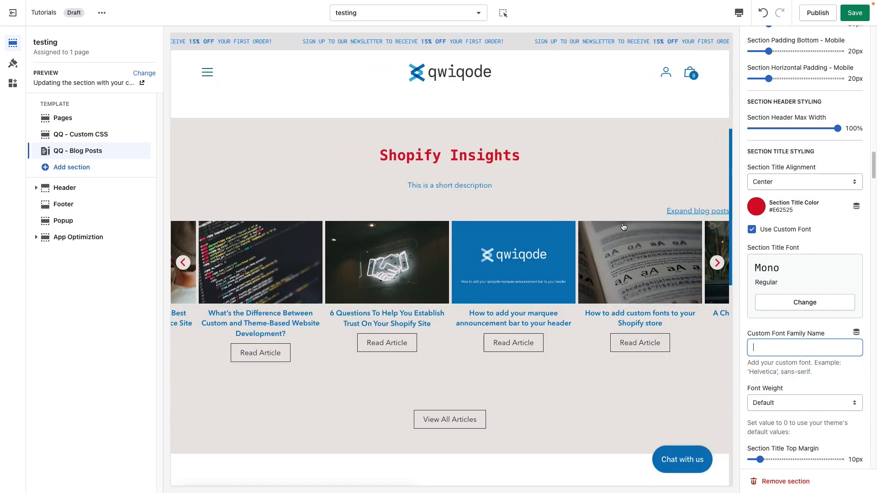
{"action": "left_click", "coordinate": [772, 232]}
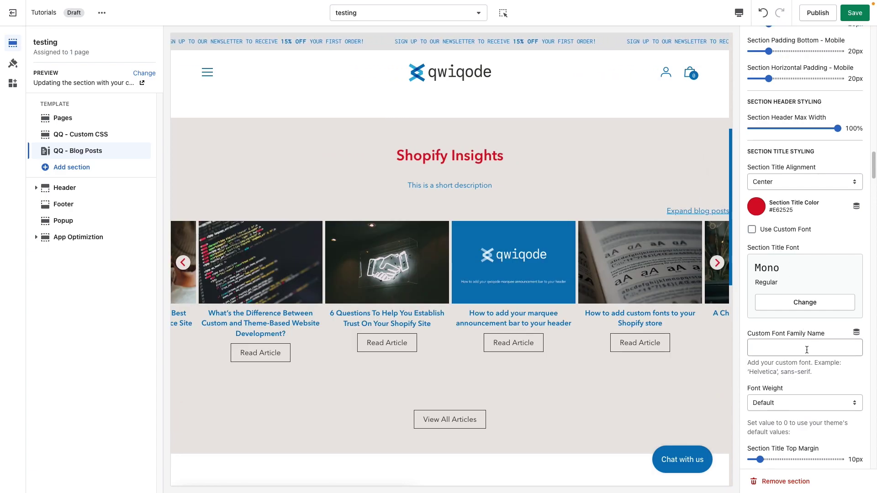
Step: Set the section title's font weight to 400 (Regular) and its top margin to 28px
{"action": "scroll", "coordinate": [806, 350], "scroll_direction": "down", "scroll_amount": 2}
{"action": "scroll", "coordinate": [806, 351], "scroll_direction": "down", "scroll_amount": 1}
{"action": "left_click", "coordinate": [804, 320]}
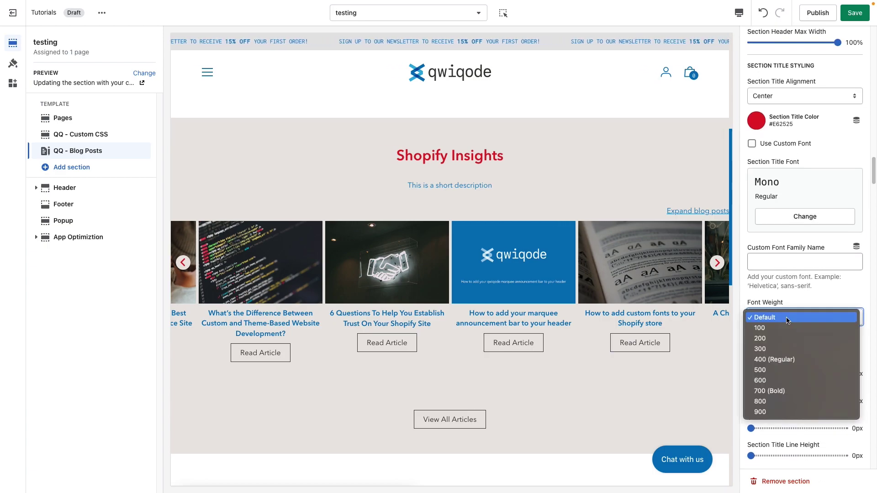
{"action": "key", "text": "Escape"}
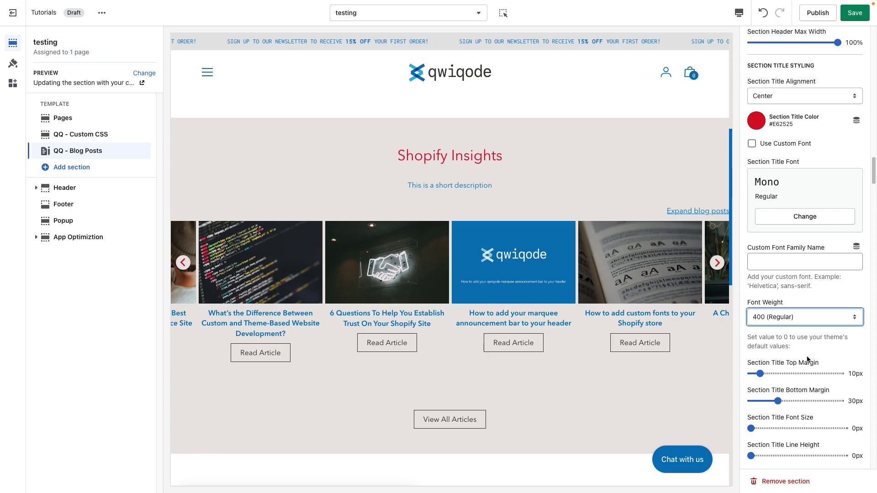
{"action": "scroll", "coordinate": [807, 359], "scroll_direction": "down", "scroll_amount": 3}
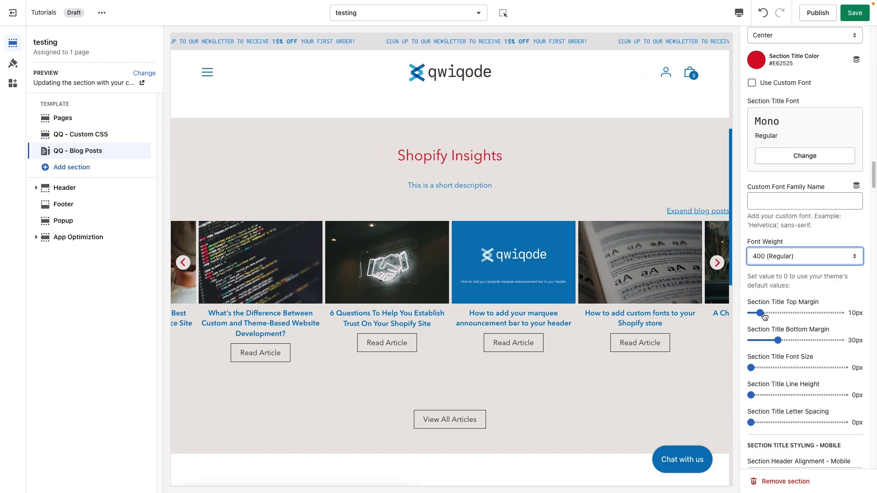
{"action": "left_click_drag", "start_coordinate": [771, 313], "coordinate": [776, 313]}
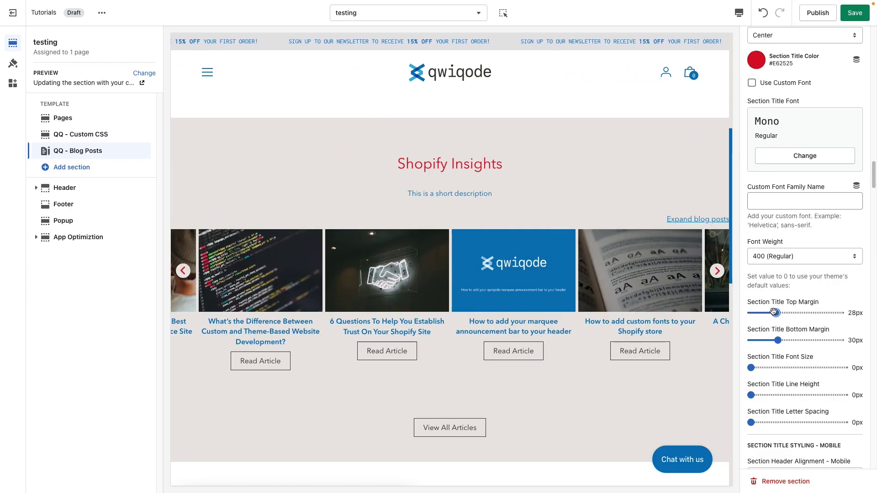
Step: Set the section title's top margin to 16px and its bottom margin to 2px
{"action": "left_click_drag", "start_coordinate": [774, 313], "coordinate": [765, 313]}
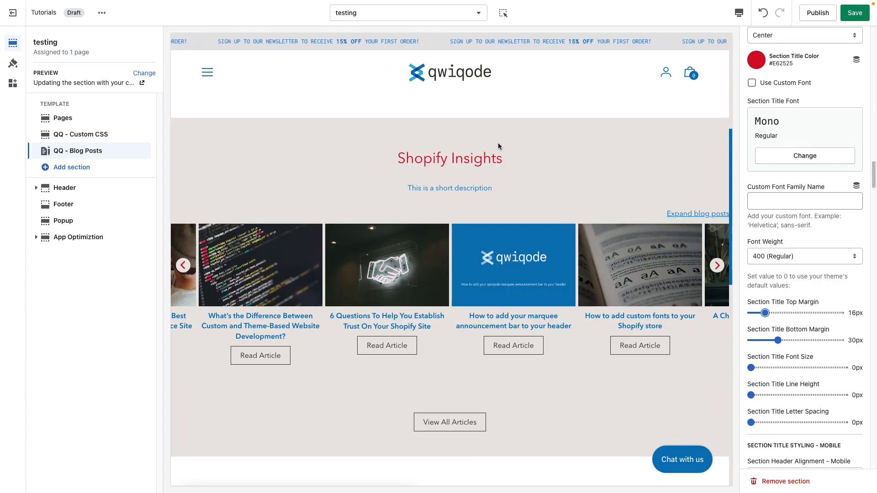
{"action": "left_click_drag", "start_coordinate": [493, 159], "coordinate": [397, 158]}
{"action": "left_click", "coordinate": [506, 156]}
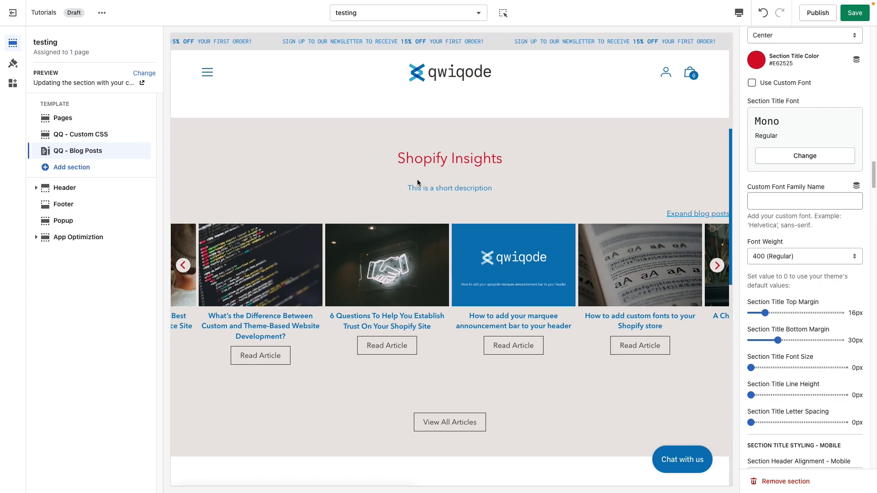
{"action": "left_click_drag", "start_coordinate": [487, 191], "coordinate": [408, 188]}
{"action": "left_click", "coordinate": [533, 214]}
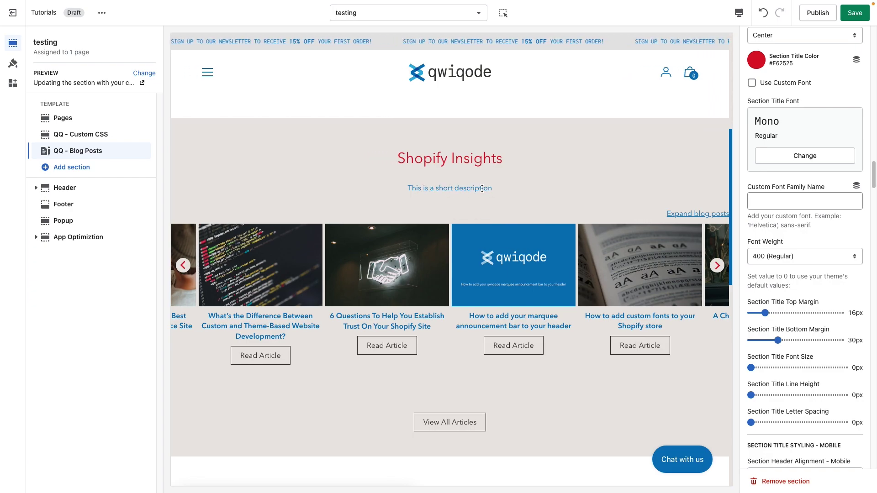
{"action": "left_click_drag", "start_coordinate": [769, 346], "coordinate": [753, 342]}
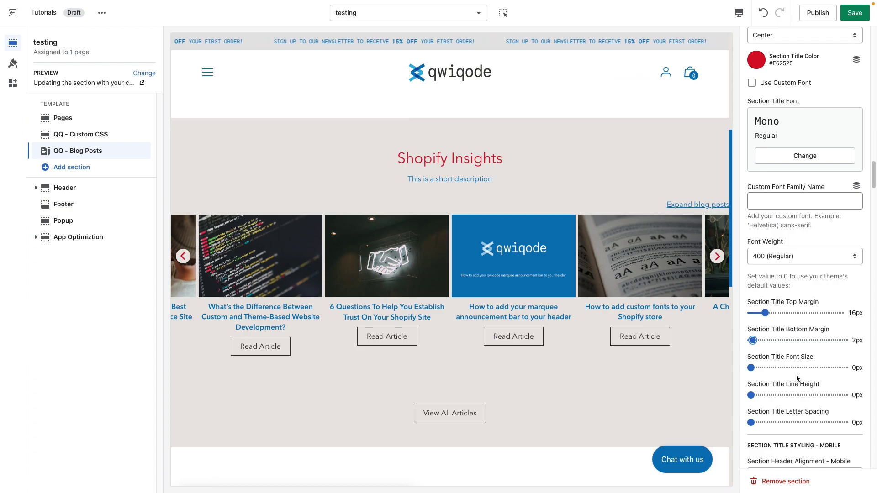
Step: Try a section title font size of 61px and return it to 0px to use the theme default
{"action": "scroll", "coordinate": [797, 378], "scroll_direction": "down", "scroll_amount": 1}
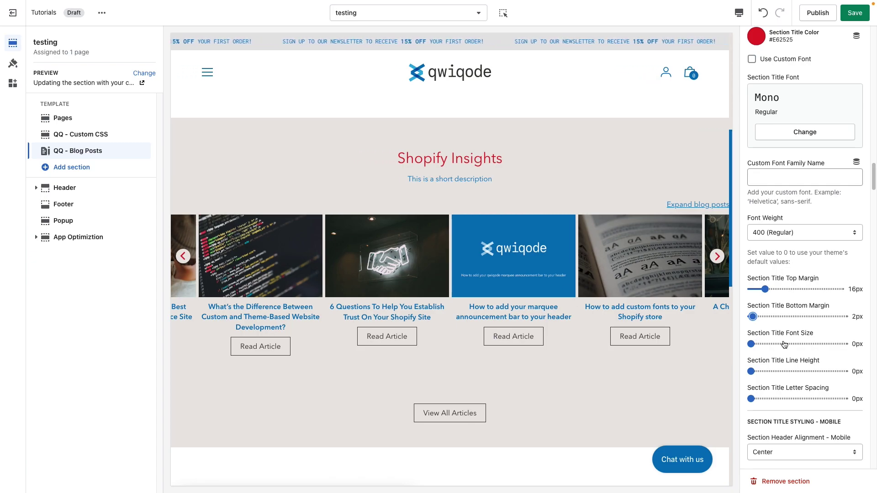
{"action": "left_click", "coordinate": [807, 344]}
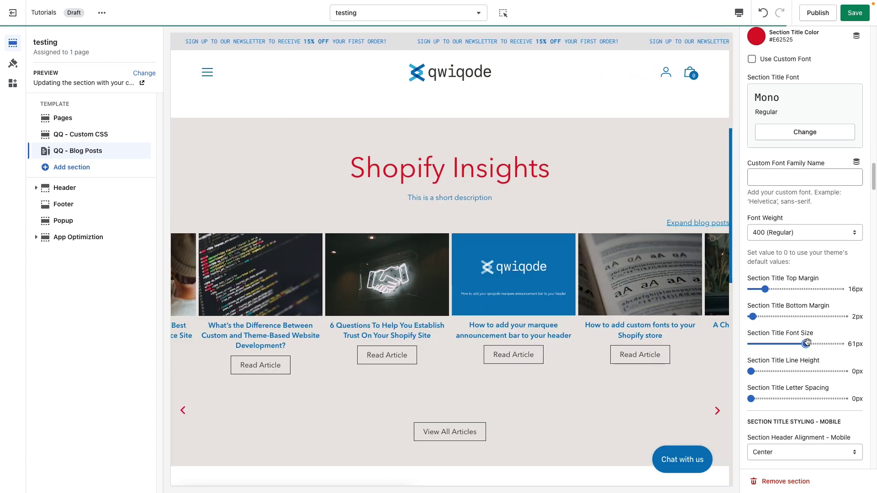
{"action": "left_click_drag", "start_coordinate": [808, 344], "coordinate": [752, 344]}
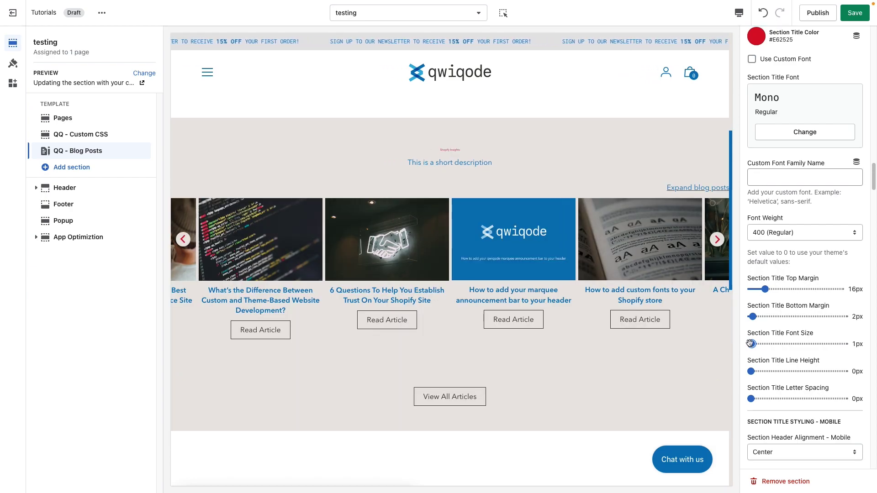
{"action": "left_click_drag", "start_coordinate": [750, 343], "coordinate": [737, 345]}
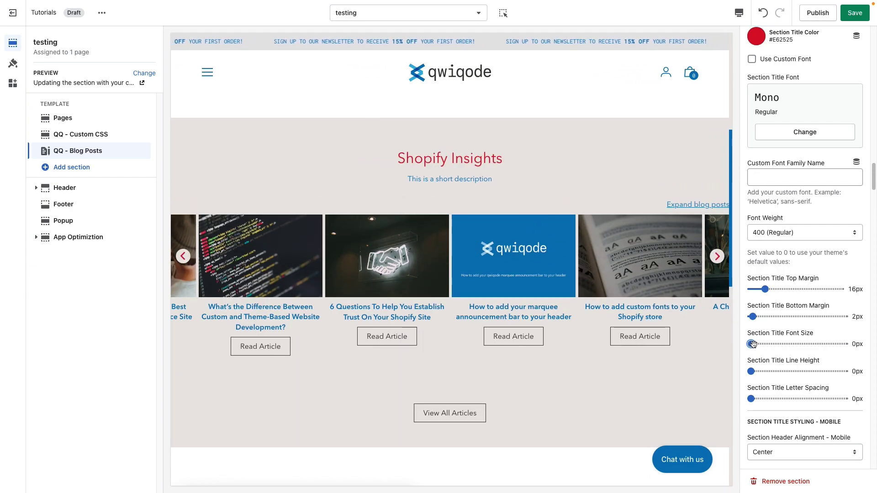
Step: Try section title letter spacings of 2px and 4px, and return the spacing to 0px
{"action": "scroll", "coordinate": [784, 345], "scroll_direction": "down", "scroll_amount": 2}
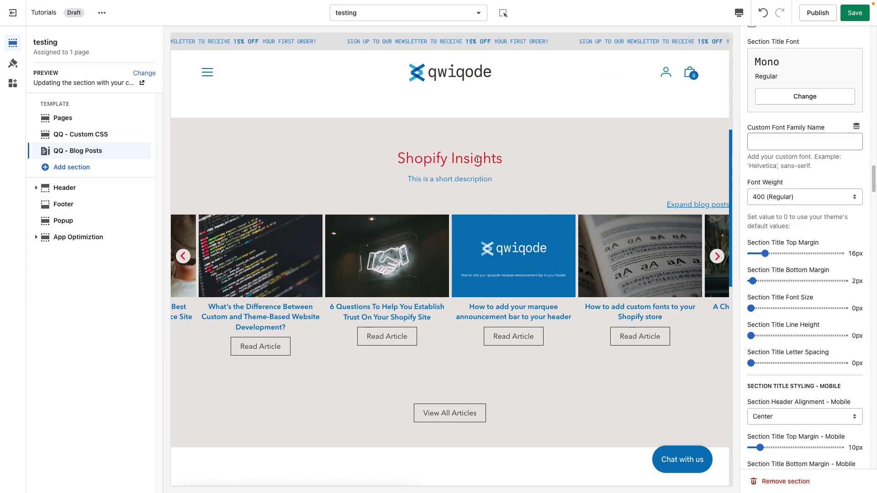
{"action": "left_click", "coordinate": [779, 364]}
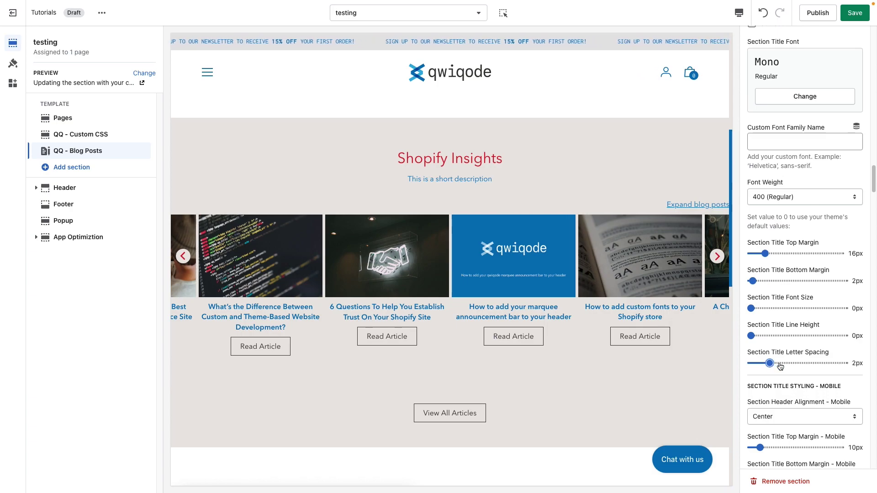
{"action": "left_click", "coordinate": [789, 364]}
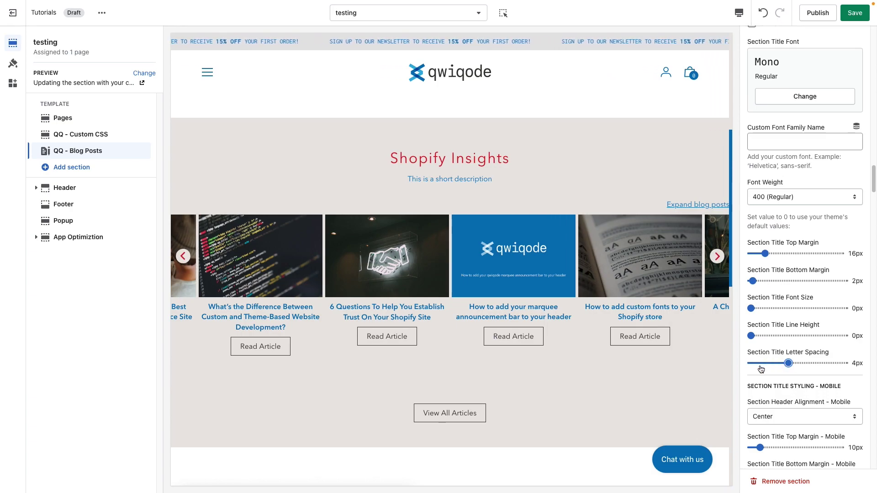
{"action": "left_click_drag", "start_coordinate": [790, 364], "coordinate": [738, 367]}
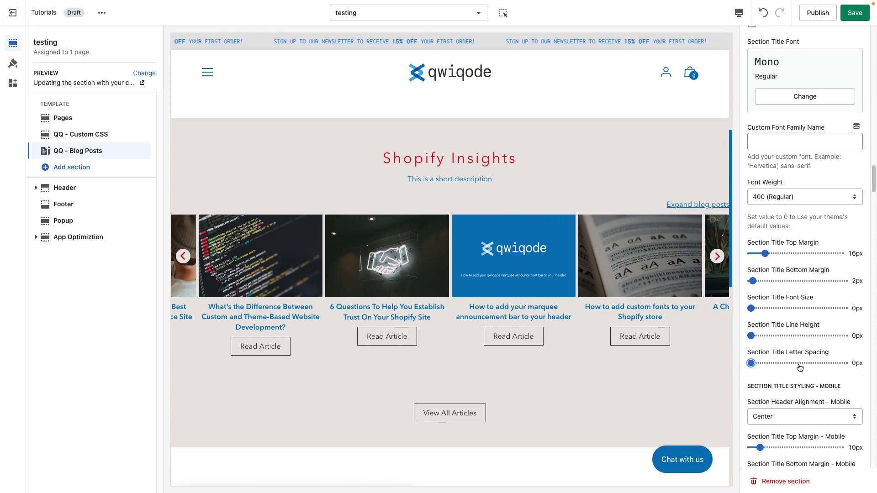
Step: Try the Mono custom font on the section textblock and disable the custom font again
{"action": "scroll", "coordinate": [799, 367], "scroll_direction": "down", "scroll_amount": 2}
{"action": "scroll", "coordinate": [800, 367], "scroll_direction": "down", "scroll_amount": 3}
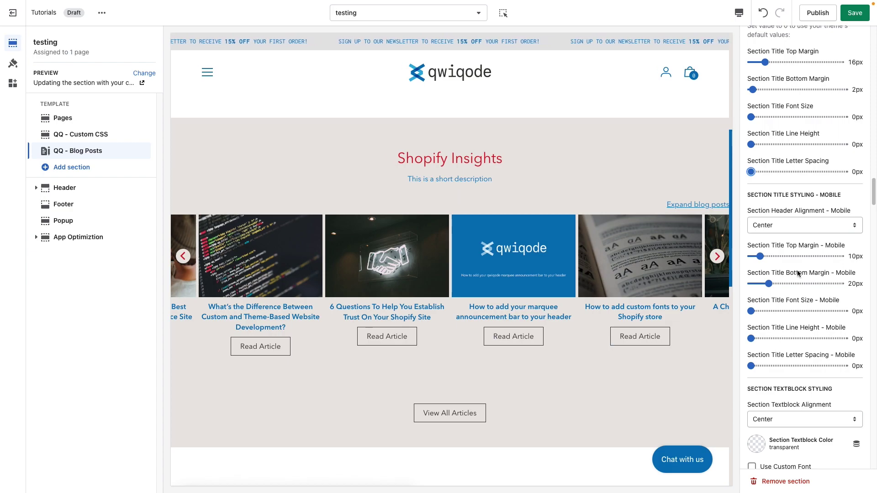
{"action": "scroll", "coordinate": [791, 374], "scroll_direction": "down", "scroll_amount": 5}
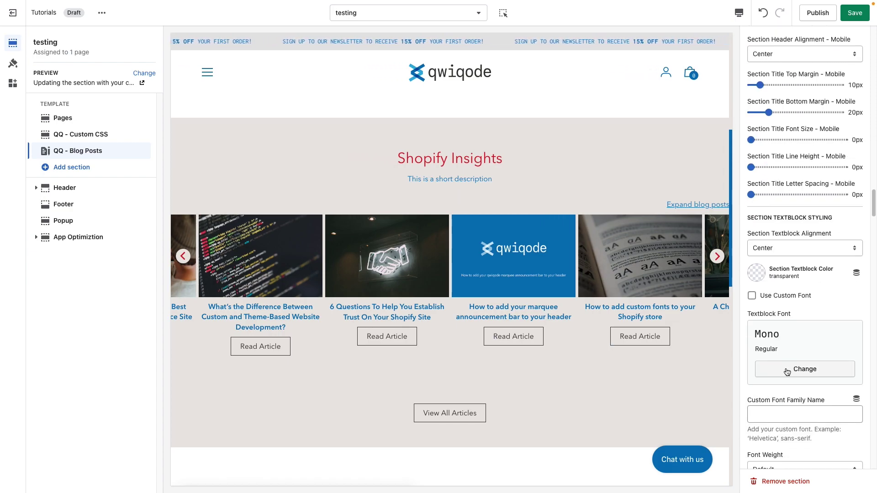
{"action": "scroll", "coordinate": [787, 372], "scroll_direction": "down", "scroll_amount": 1}
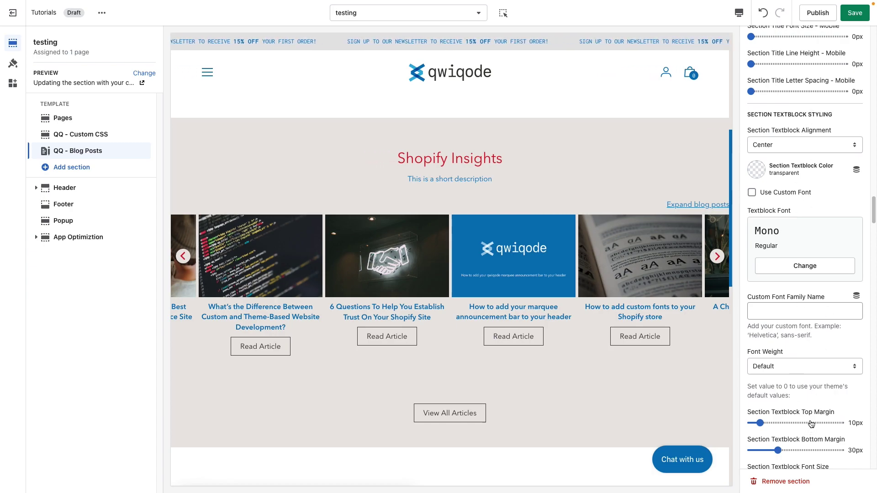
{"action": "scroll", "coordinate": [806, 421], "scroll_direction": "down", "scroll_amount": 1}
{"action": "left_click_drag", "start_coordinate": [475, 179], "coordinate": [430, 180]}
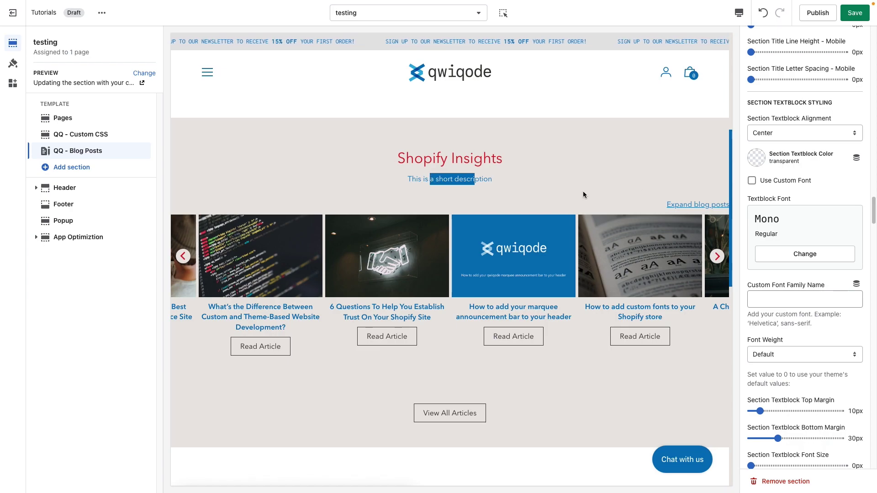
{"action": "left_click", "coordinate": [792, 181]}
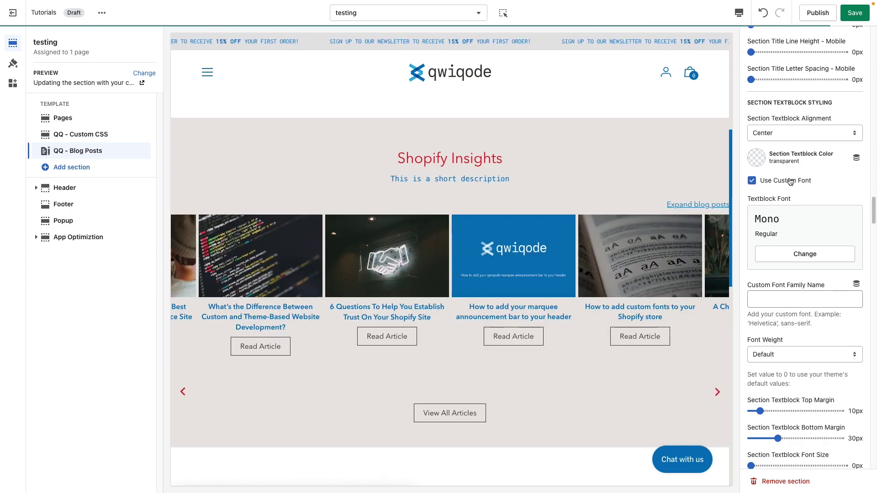
{"action": "left_click", "coordinate": [752, 180]}
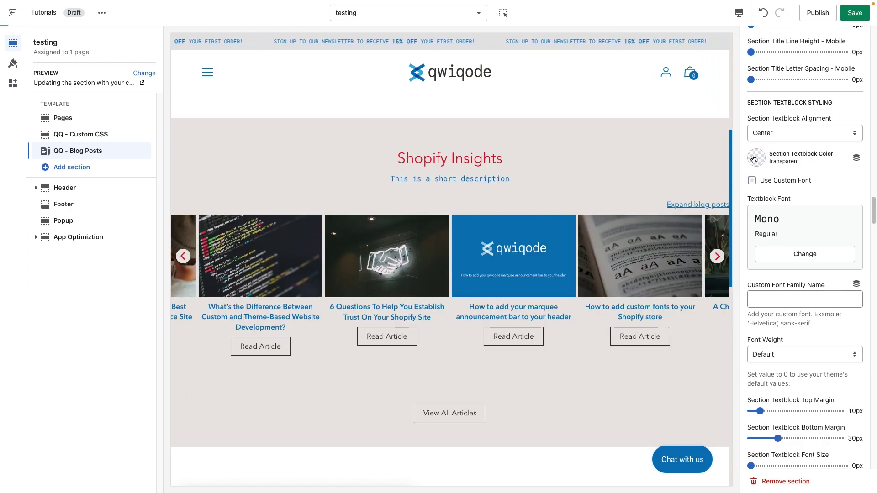
Step: Set the section textblock color to the recently selected red #E62525
{"action": "left_click", "coordinate": [754, 158]}
{"action": "left_click", "coordinate": [803, 290]}
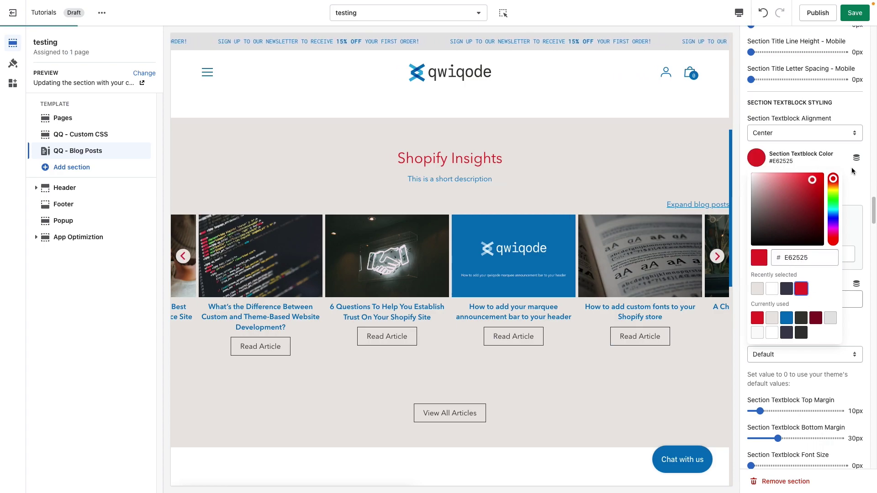
{"action": "left_click", "coordinate": [846, 193]}
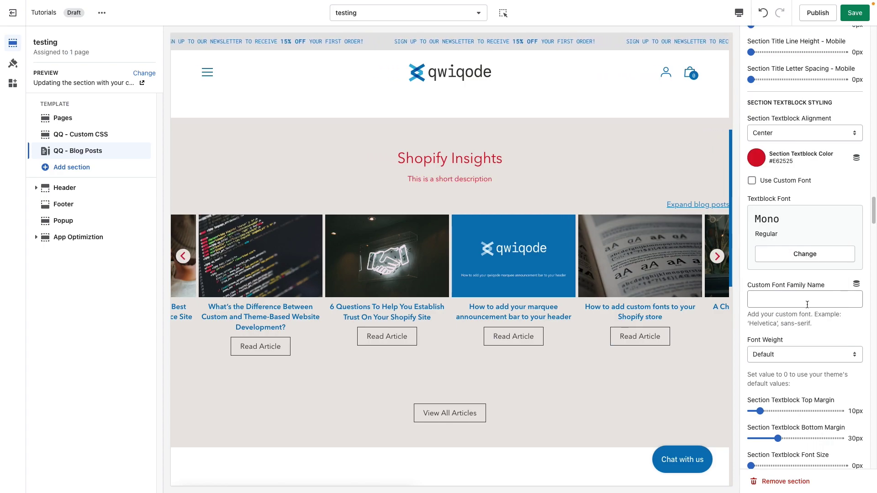
Step: Try the section button alignment at Left, and set it to Right
{"action": "scroll", "coordinate": [780, 335], "scroll_direction": "down", "scroll_amount": 2}
{"action": "scroll", "coordinate": [794, 339], "scroll_direction": "down", "scroll_amount": 2}
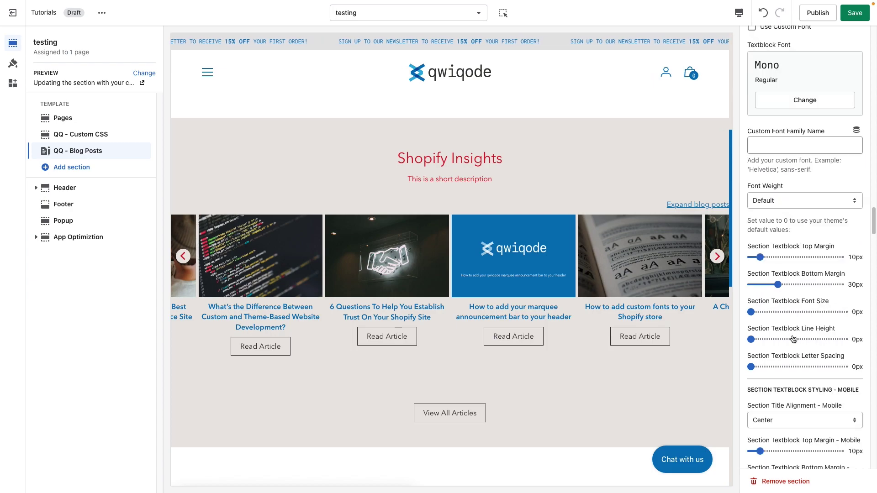
{"action": "scroll", "coordinate": [790, 368], "scroll_direction": "down", "scroll_amount": 2}
{"action": "scroll", "coordinate": [790, 368], "scroll_direction": "down", "scroll_amount": 2}
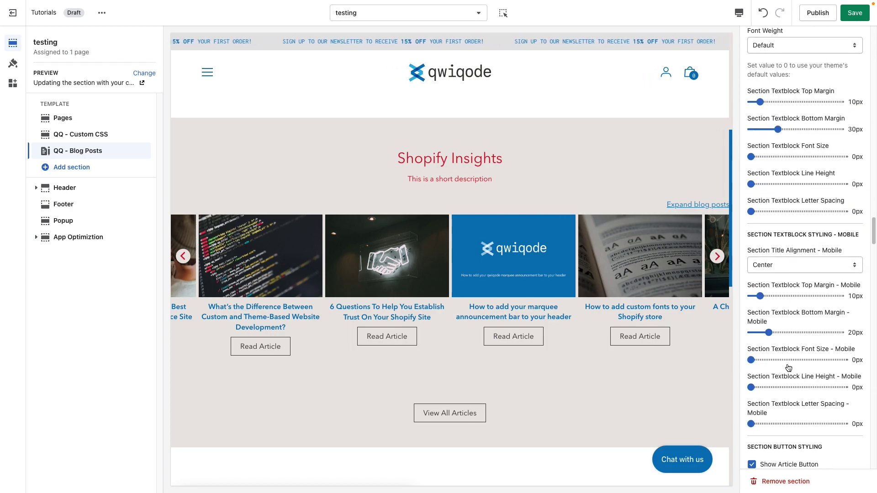
{"action": "scroll", "coordinate": [799, 390], "scroll_direction": "down", "scroll_amount": 3}
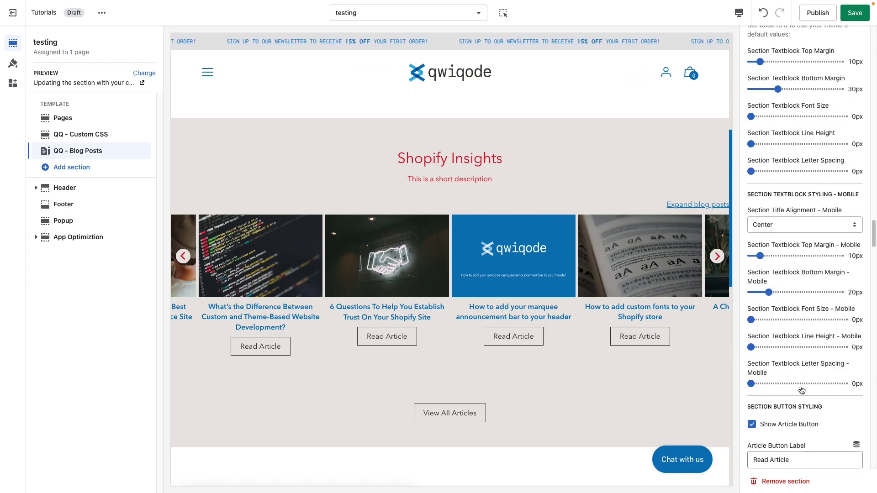
{"action": "scroll", "coordinate": [799, 370], "scroll_direction": "down", "scroll_amount": 3}
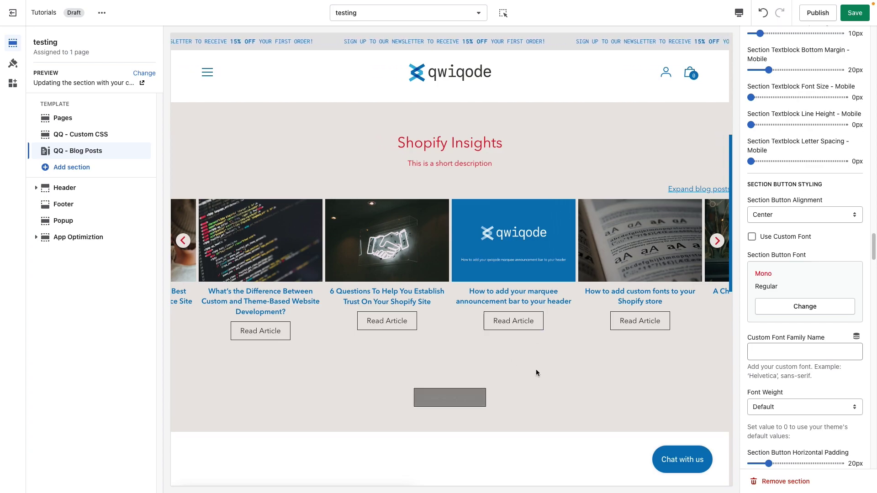
{"action": "left_click", "coordinate": [774, 212]}
{"action": "key", "text": "Return"}
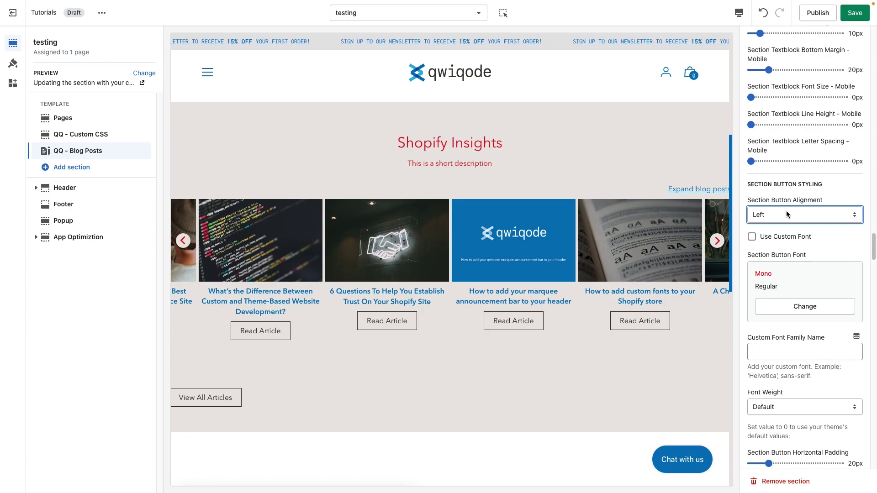
{"action": "left_click", "coordinate": [786, 213]}
{"action": "key", "text": "Down"}
{"action": "key", "text": "Down"}
{"action": "key", "text": "Return"}
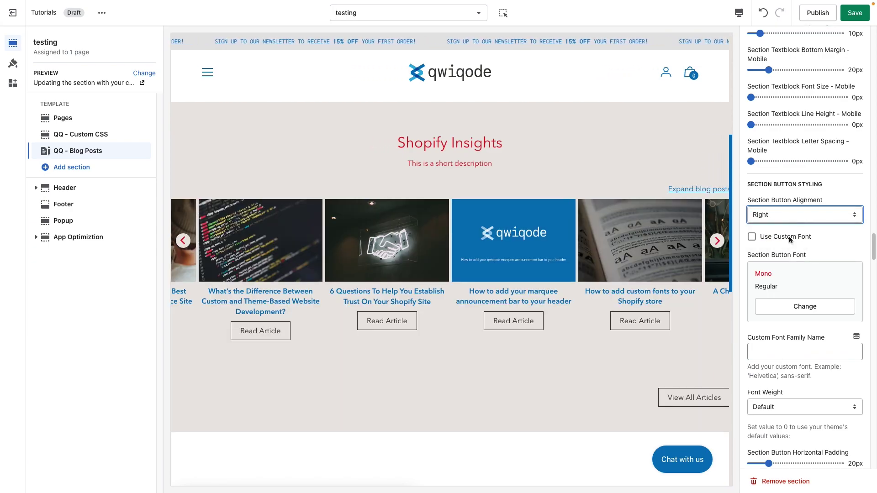
Step: Set the section textblock alignment to Right
{"action": "scroll", "coordinate": [790, 237], "scroll_direction": "up", "scroll_amount": 8}
{"action": "scroll", "coordinate": [792, 230], "scroll_direction": "up", "scroll_amount": 2}
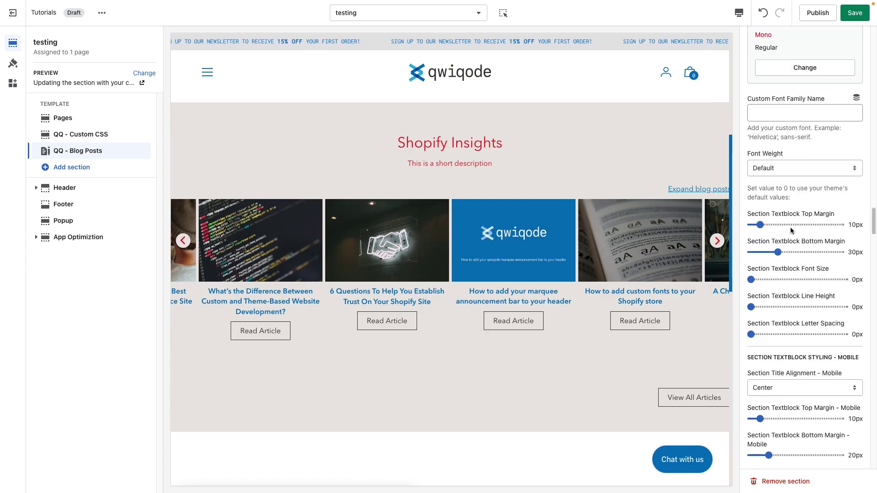
{"action": "scroll", "coordinate": [791, 228], "scroll_direction": "up", "scroll_amount": 3}
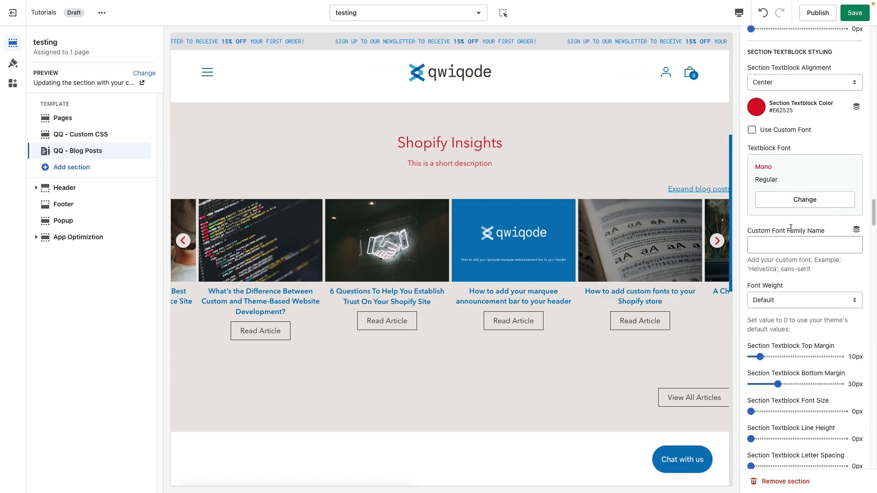
{"action": "left_click", "coordinate": [794, 172]}
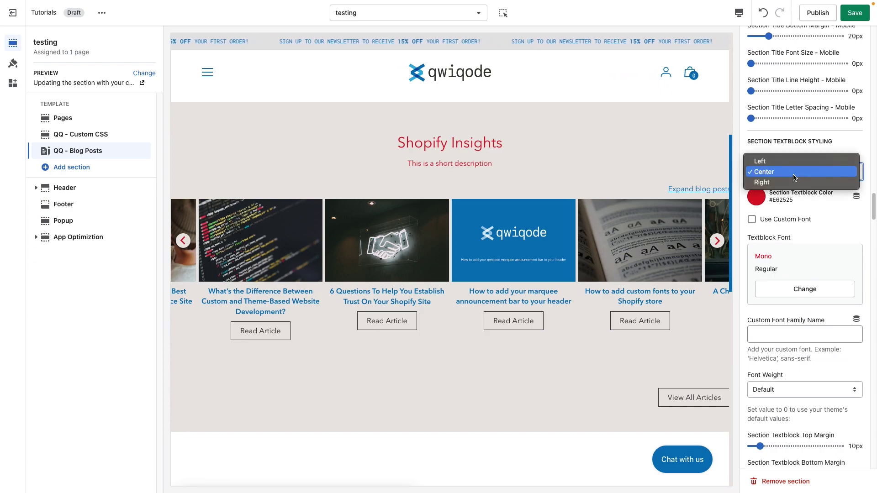
{"action": "left_click", "coordinate": [802, 182]}
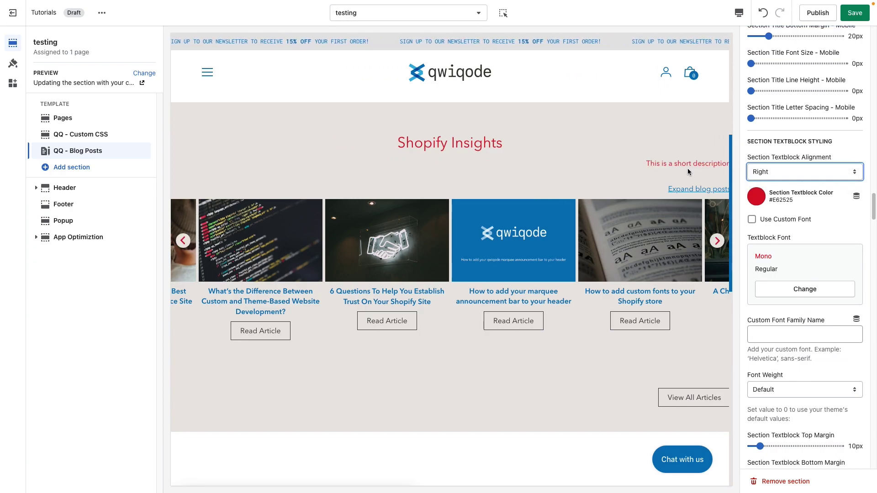
Step: Set the section title alignment to Right
{"action": "scroll", "coordinate": [787, 171], "scroll_direction": "up", "scroll_amount": 5}
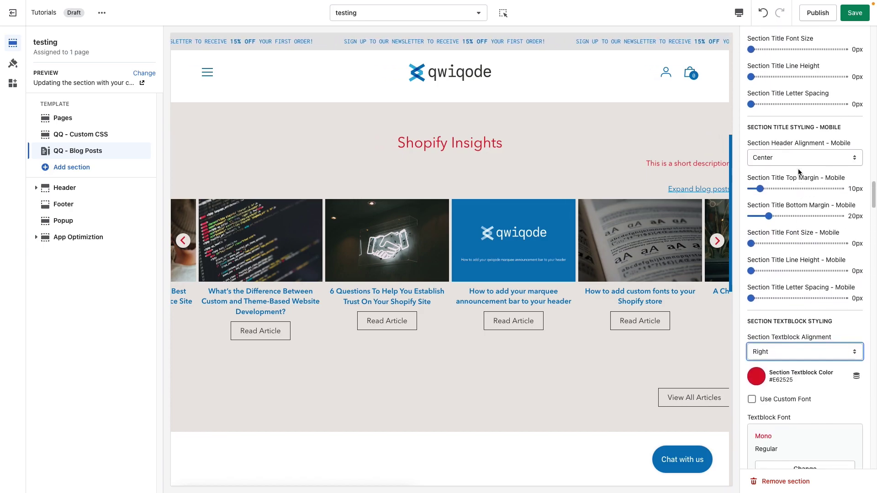
{"action": "scroll", "coordinate": [799, 171], "scroll_direction": "up", "scroll_amount": 5}
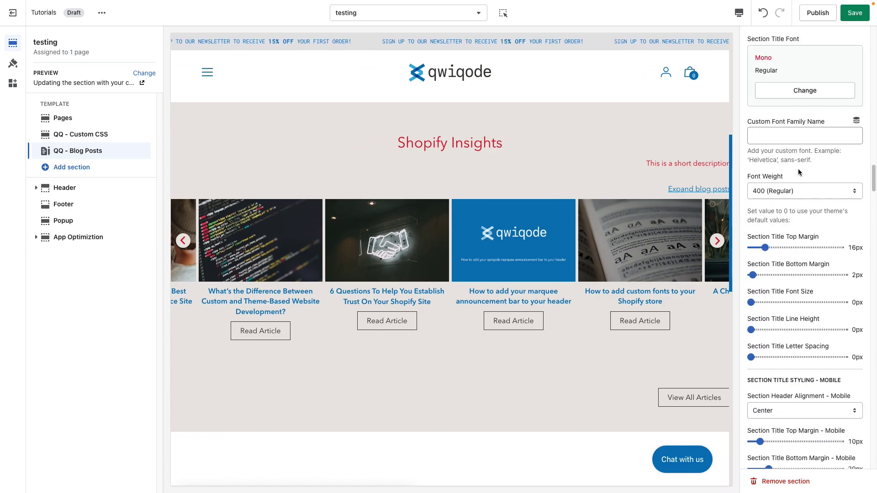
{"action": "scroll", "coordinate": [799, 169], "scroll_direction": "up", "scroll_amount": 3}
{"action": "left_click", "coordinate": [794, 129]}
{"action": "left_click", "coordinate": [794, 138]}
Step: Try the Section Header/Blog Button Max Width at 89%, and set it back to 100%
{"action": "scroll", "coordinate": [824, 172], "scroll_direction": "up", "scroll_amount": 2}
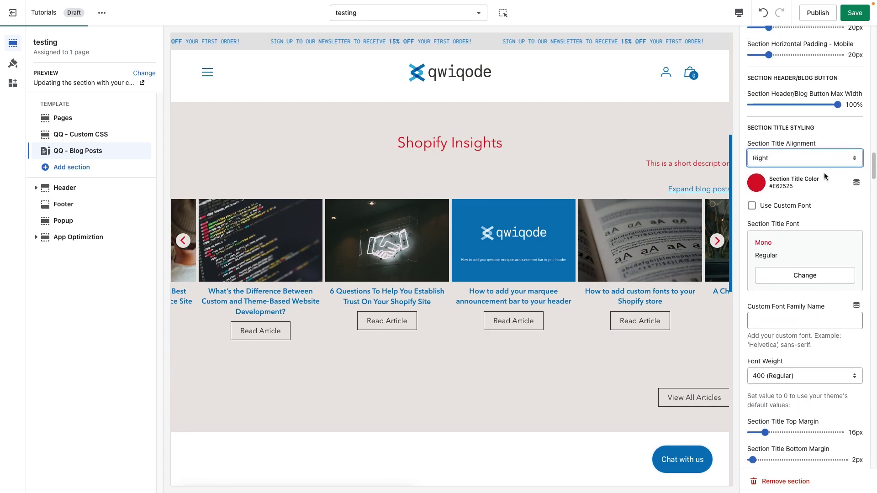
{"action": "scroll", "coordinate": [824, 173], "scroll_direction": "up", "scroll_amount": 1}
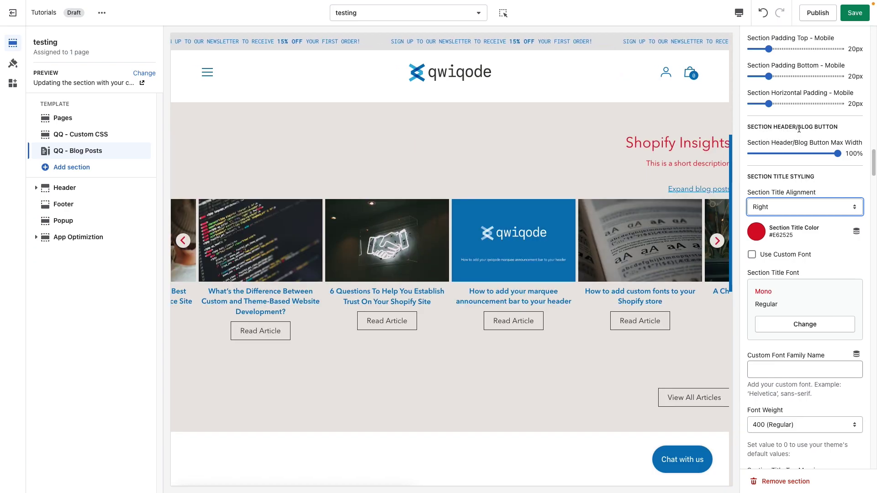
{"action": "left_click", "coordinate": [762, 143]}
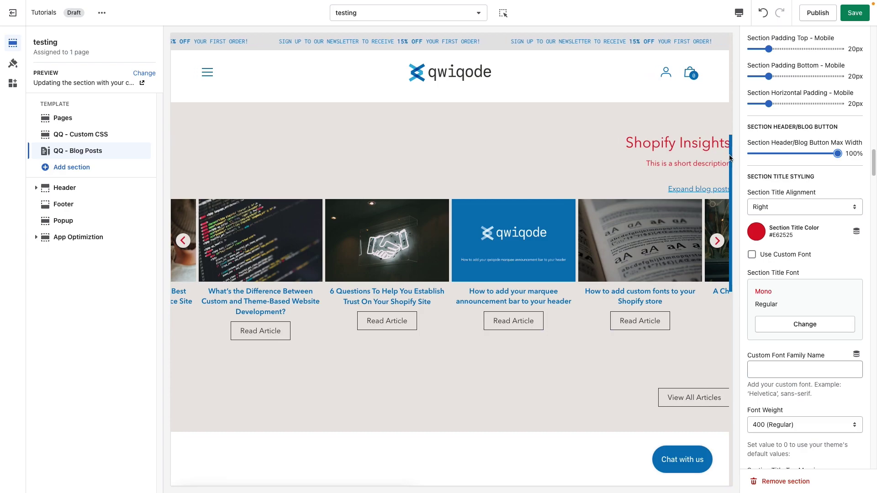
{"action": "left_click_drag", "start_coordinate": [837, 154], "coordinate": [831, 154]}
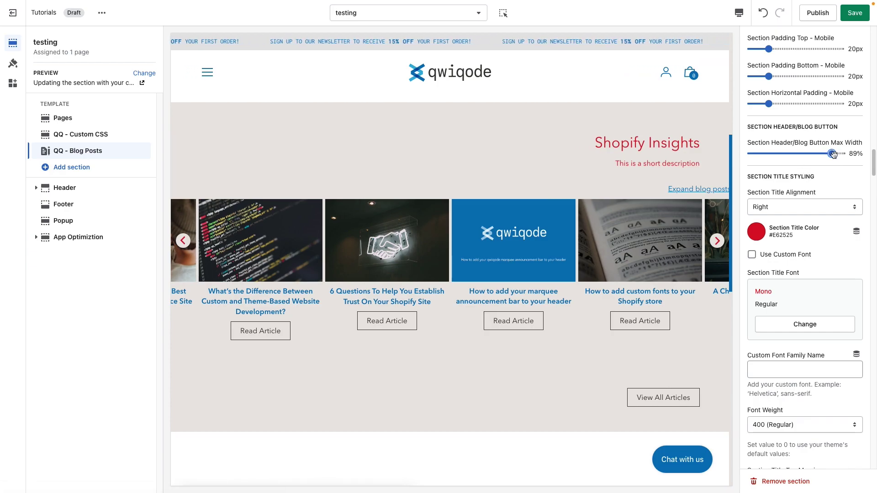
{"action": "left_click_drag", "start_coordinate": [832, 154], "coordinate": [841, 155]}
Step: Undo the recent right alignments of the section title, textblock and button
{"action": "left_click", "coordinate": [763, 15]}
{"action": "left_click", "coordinate": [764, 13]}
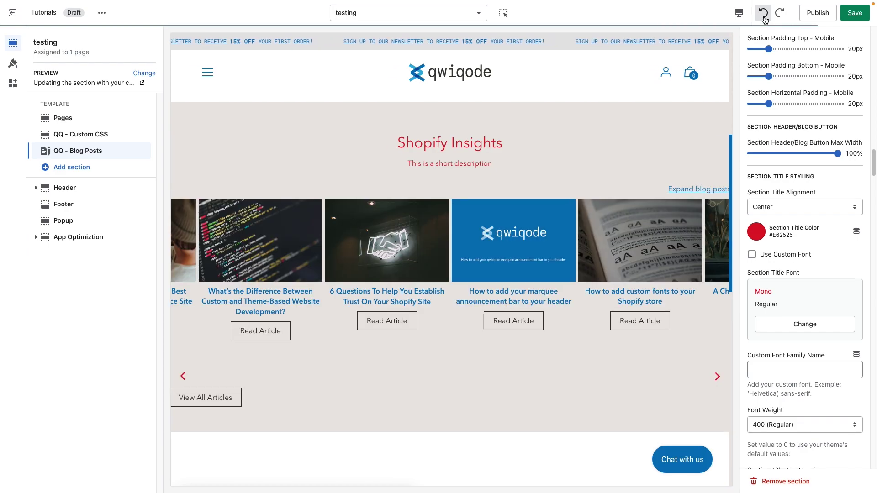
Step: Try the custom font on the section button, and turn it off again
{"action": "scroll", "coordinate": [803, 280], "scroll_direction": "down", "scroll_amount": 3}
{"action": "scroll", "coordinate": [802, 280], "scroll_direction": "down", "scroll_amount": 15}
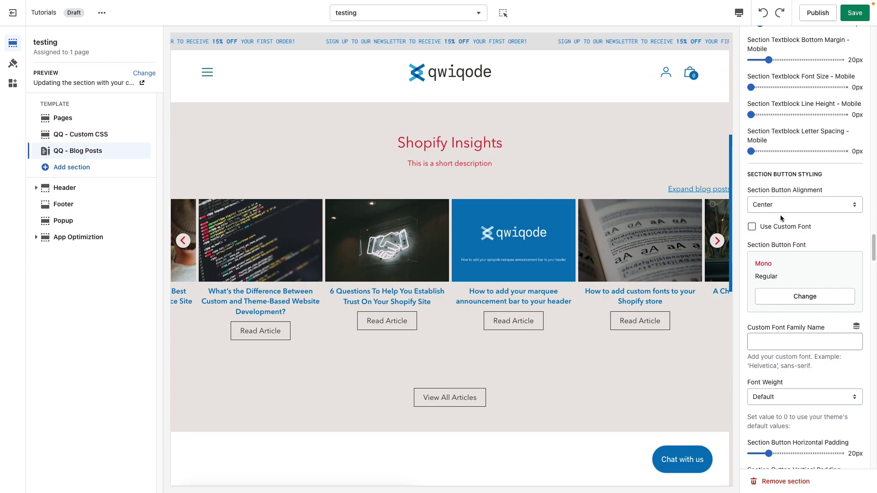
{"action": "scroll", "coordinate": [808, 250], "scroll_direction": "down", "scroll_amount": 1}
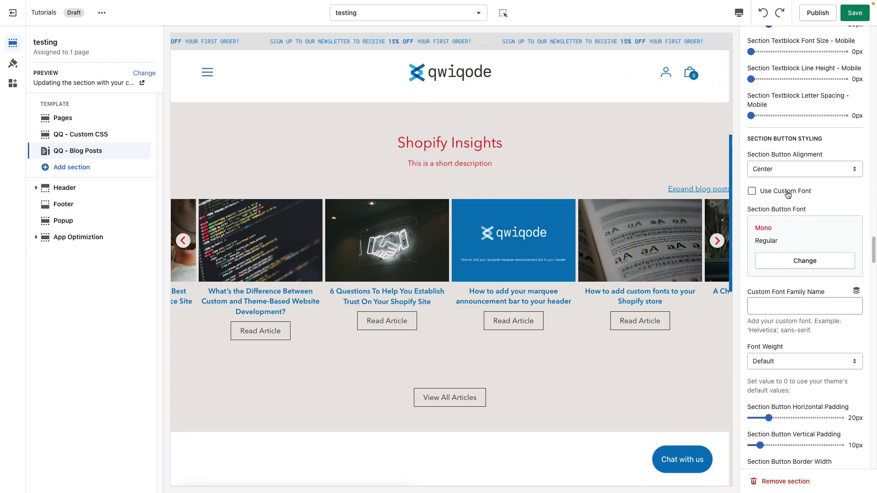
{"action": "left_click", "coordinate": [777, 196]}
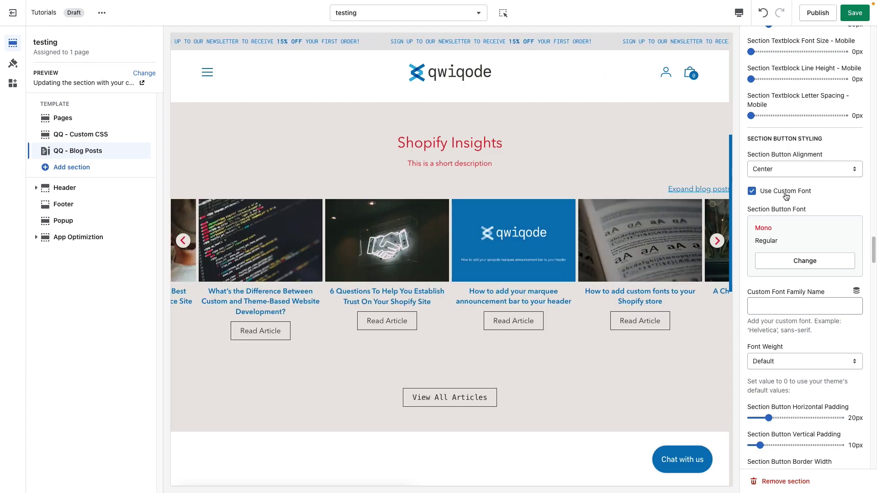
{"action": "left_click", "coordinate": [787, 196]}
Step: Set the section button's horizontal padding to 45px and its vertical padding to 16px
{"action": "scroll", "coordinate": [773, 329], "scroll_direction": "down", "scroll_amount": 2}
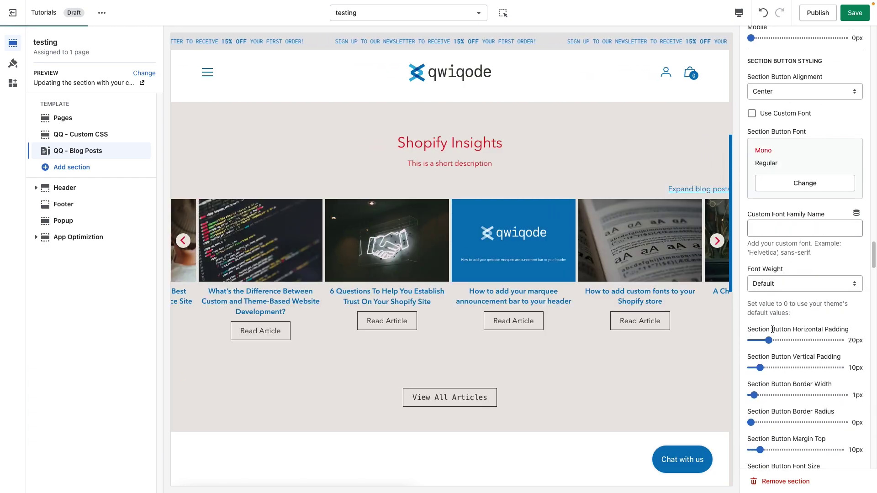
{"action": "scroll", "coordinate": [798, 338], "scroll_direction": "down", "scroll_amount": 1}
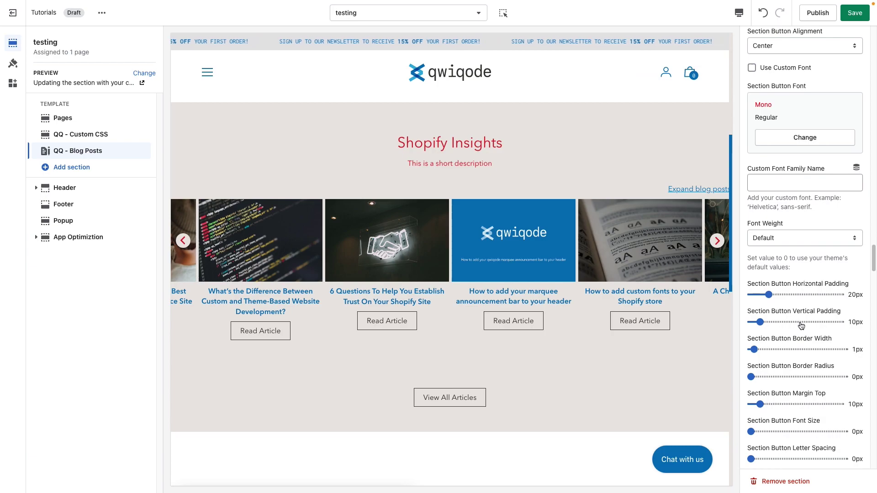
{"action": "left_click", "coordinate": [795, 295]}
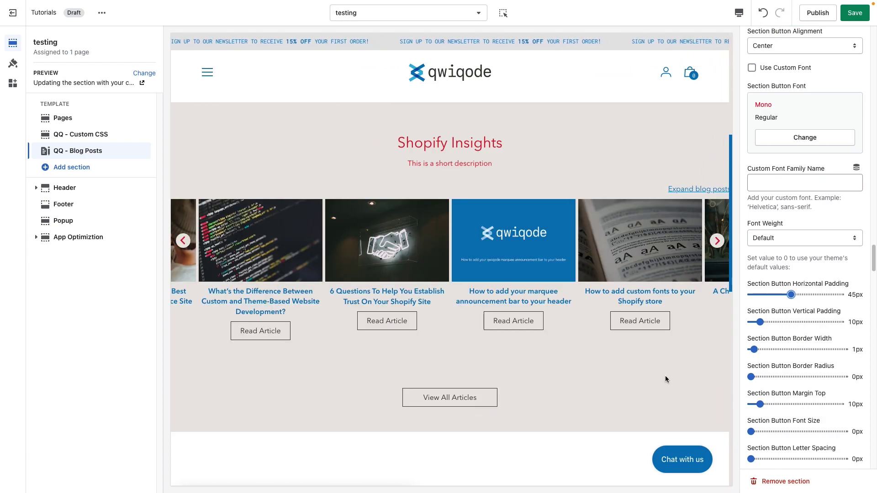
{"action": "scroll", "coordinate": [808, 284], "scroll_direction": "down", "scroll_amount": 1}
{"action": "left_click", "coordinate": [771, 305]}
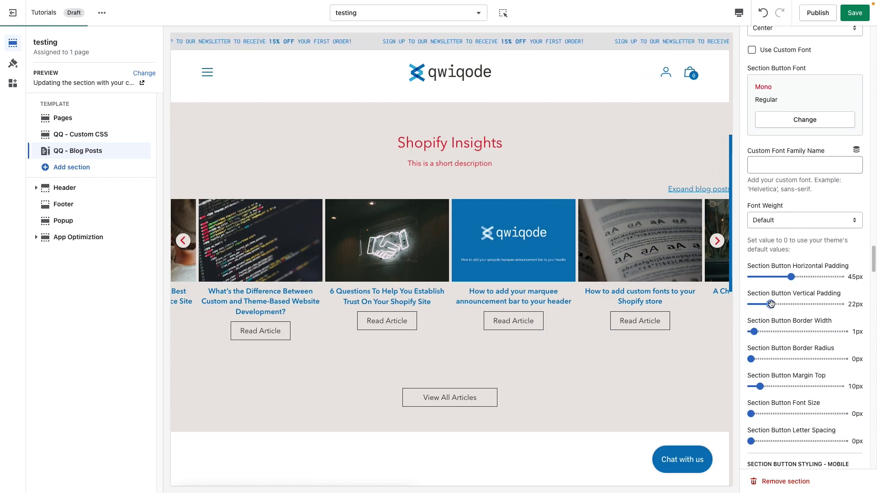
{"action": "left_click_drag", "start_coordinate": [771, 304], "coordinate": [765, 304]}
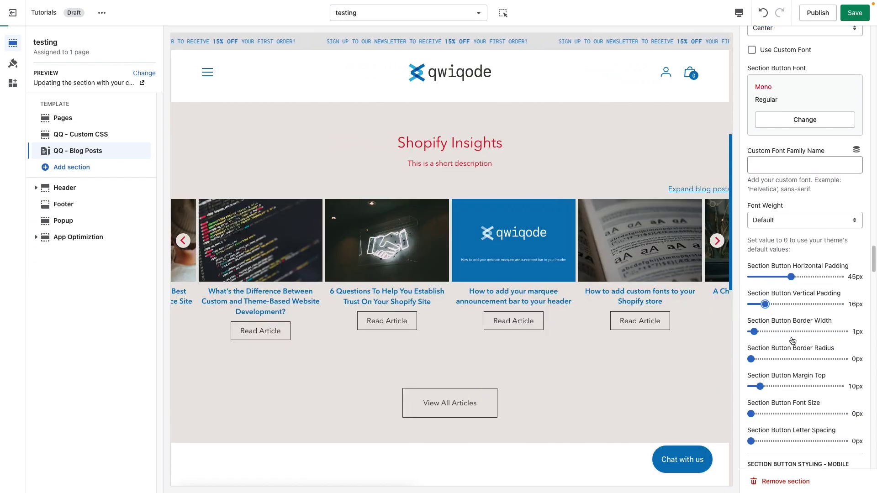
Step: Set the section button's border width to 2px and its border radius to 21px
{"action": "scroll", "coordinate": [792, 341], "scroll_direction": "down", "scroll_amount": 1}
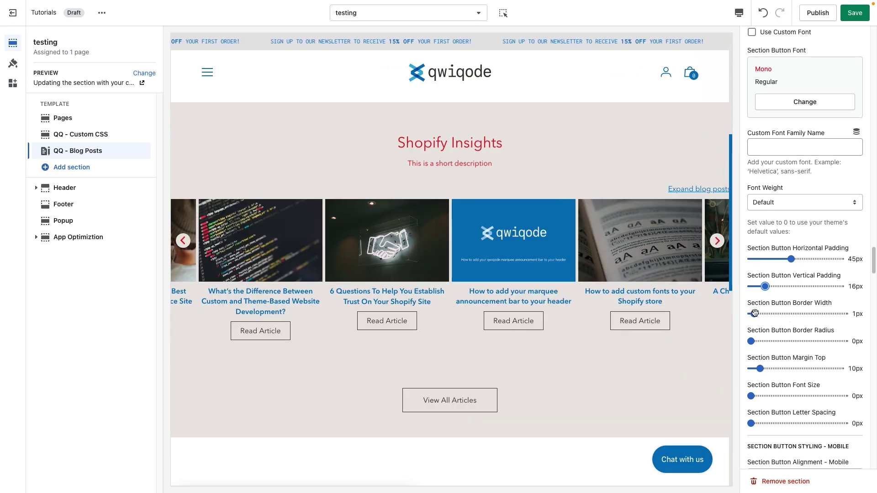
{"action": "left_click_drag", "start_coordinate": [754, 313], "coordinate": [751, 314]}
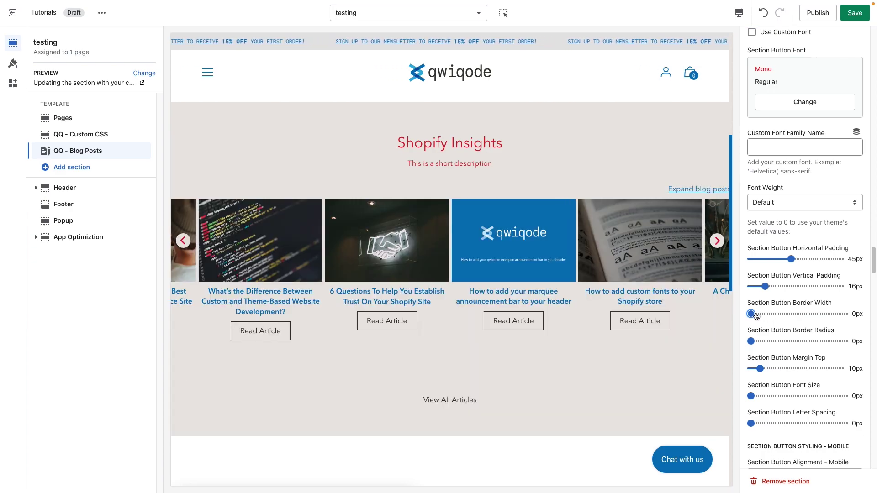
{"action": "left_click_drag", "start_coordinate": [754, 314], "coordinate": [764, 342]}
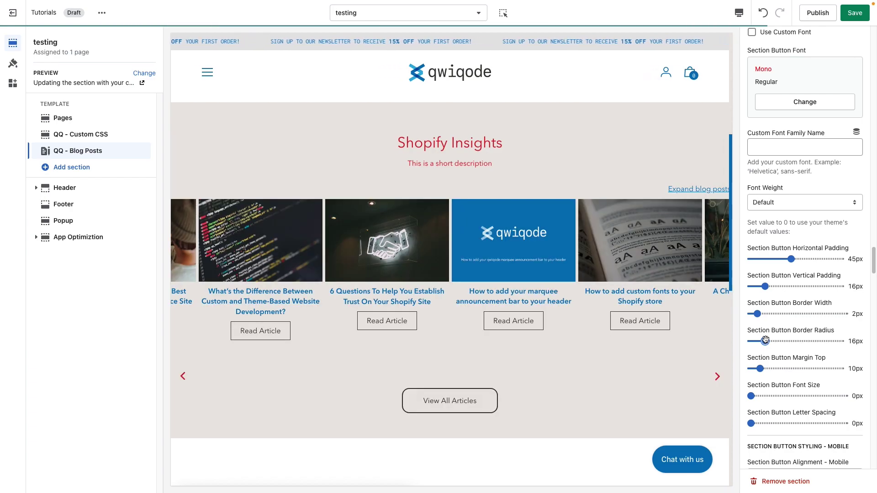
{"action": "left_click_drag", "start_coordinate": [765, 341], "coordinate": [769, 341]}
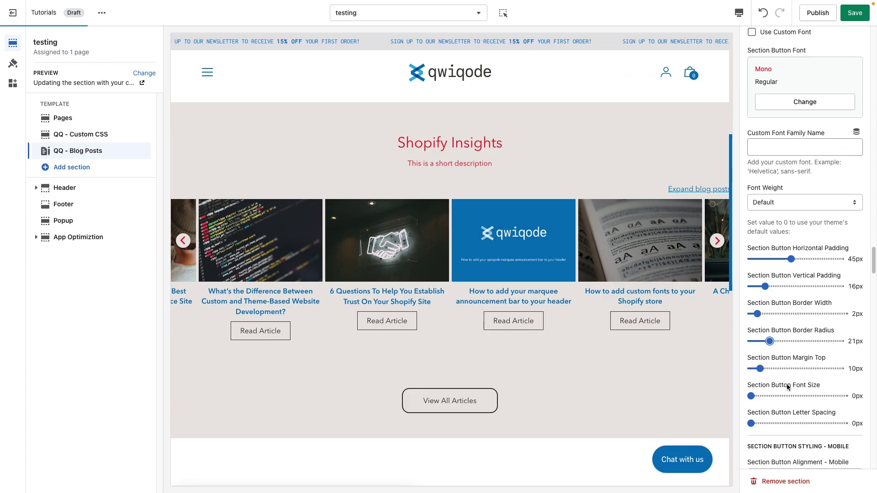
Step: Set the section button's top margin to 0px
{"action": "scroll", "coordinate": [788, 387], "scroll_direction": "down", "scroll_amount": 1}
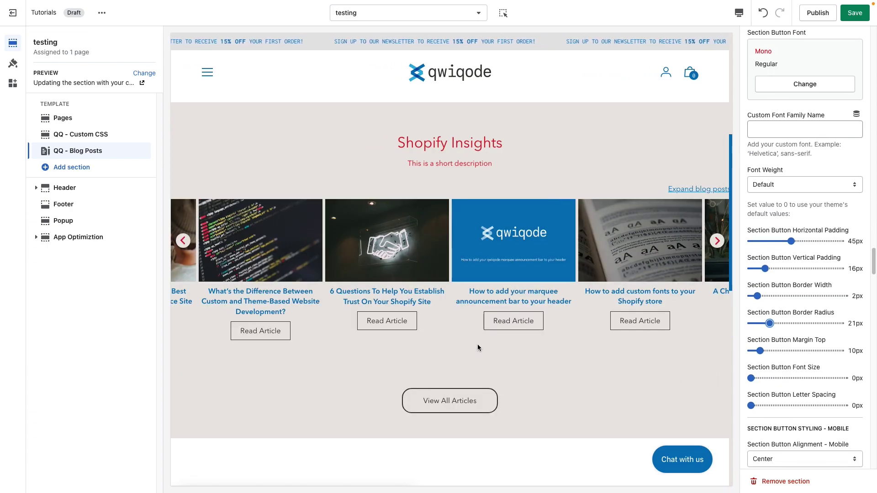
{"action": "left_click_drag", "start_coordinate": [763, 350], "coordinate": [751, 350]}
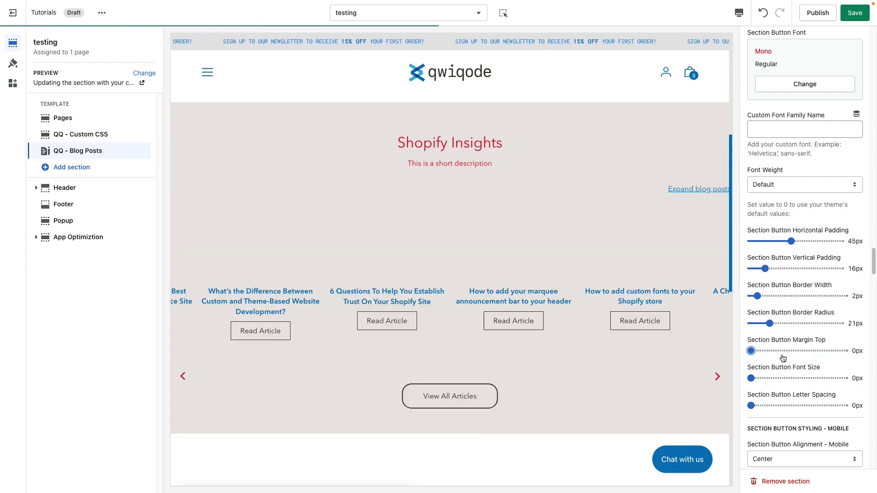
Step: Set the section button text color to the currently used blue #0071BC
{"action": "scroll", "coordinate": [794, 385], "scroll_direction": "down", "scroll_amount": 2}
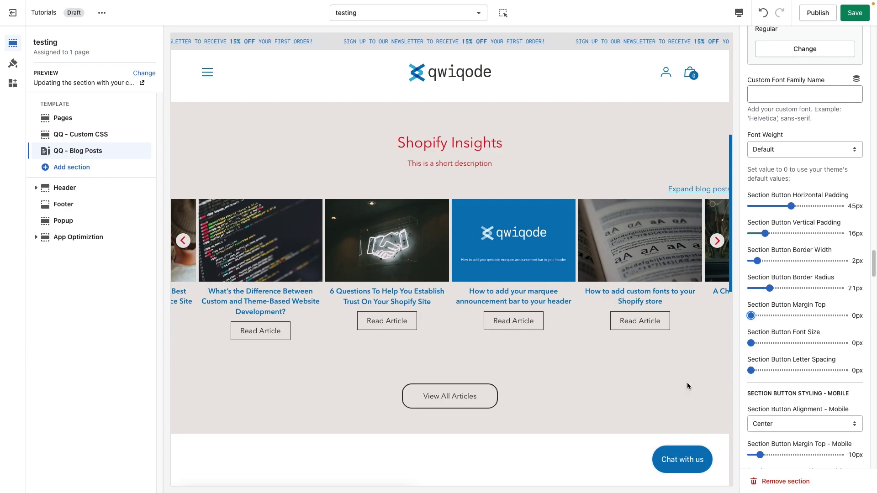
{"action": "scroll", "coordinate": [793, 367], "scroll_direction": "down", "scroll_amount": 3}
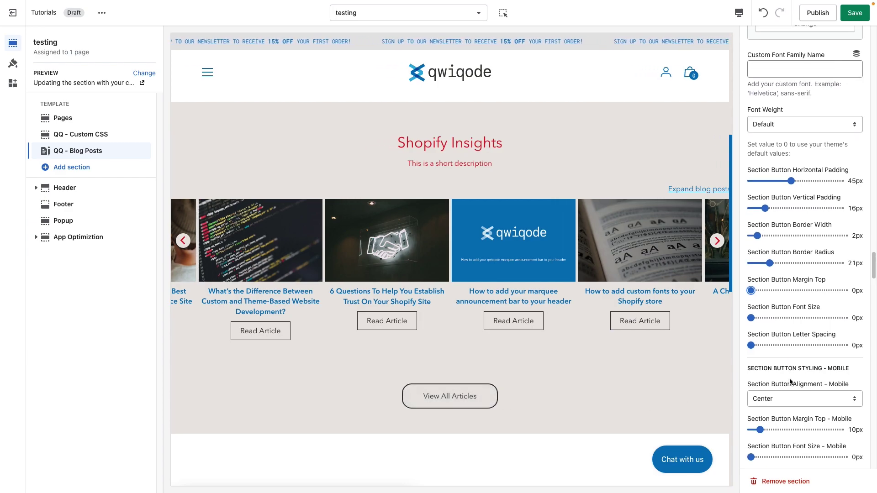
{"action": "scroll", "coordinate": [785, 379], "scroll_direction": "down", "scroll_amount": 8}
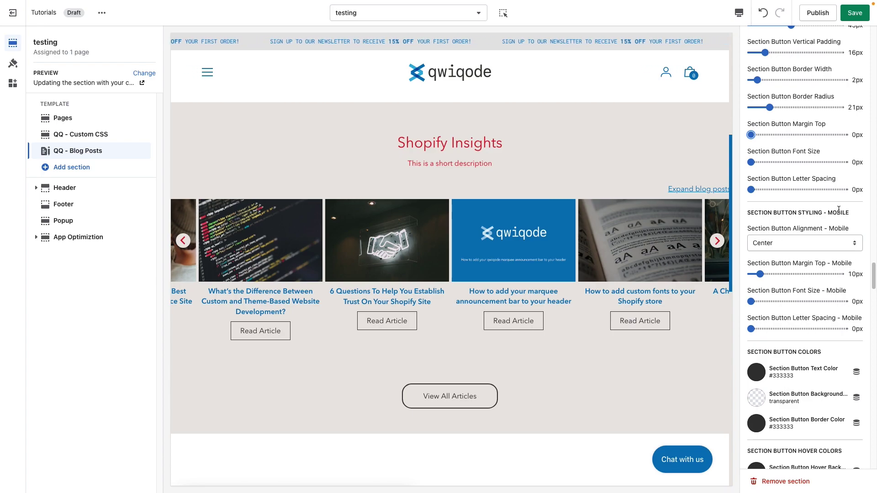
{"action": "scroll", "coordinate": [809, 321], "scroll_direction": "up", "scroll_amount": 1}
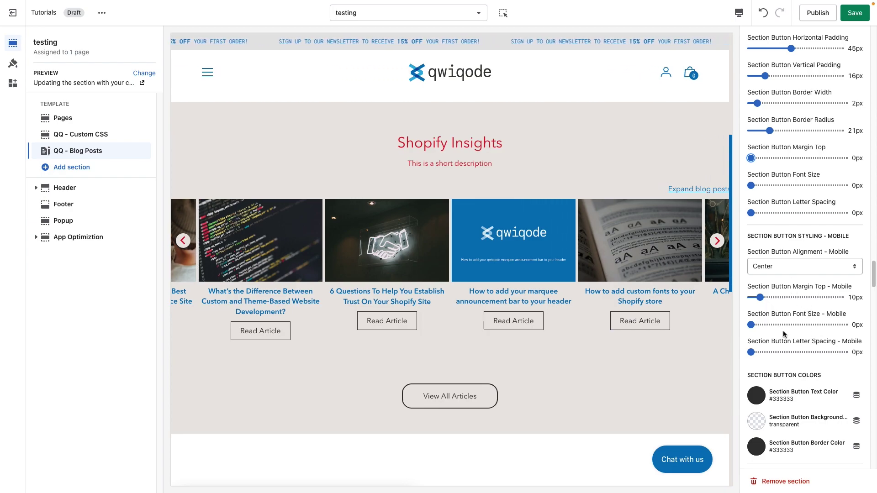
{"action": "scroll", "coordinate": [783, 334], "scroll_direction": "down", "scroll_amount": 5}
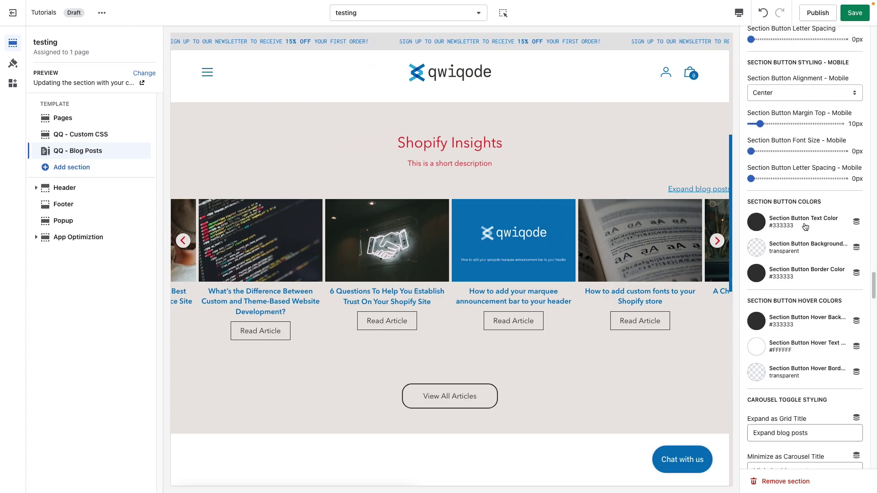
{"action": "left_click", "coordinate": [757, 222]}
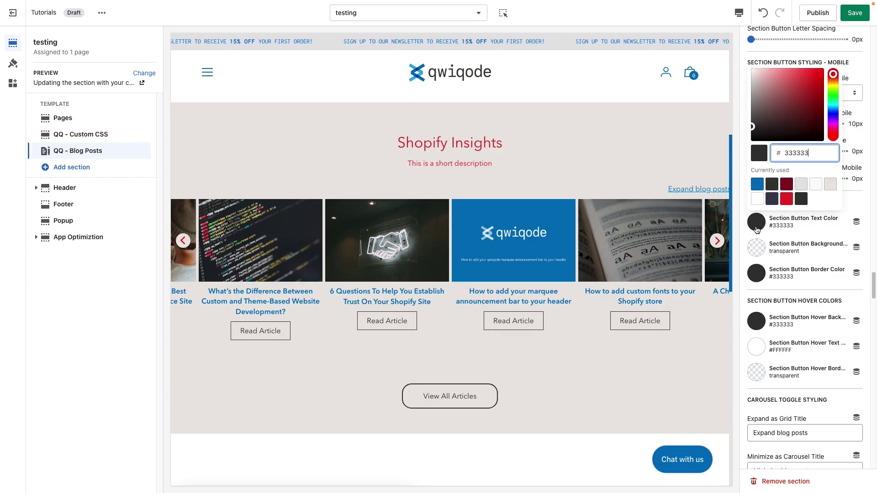
{"action": "left_click", "coordinate": [757, 184]}
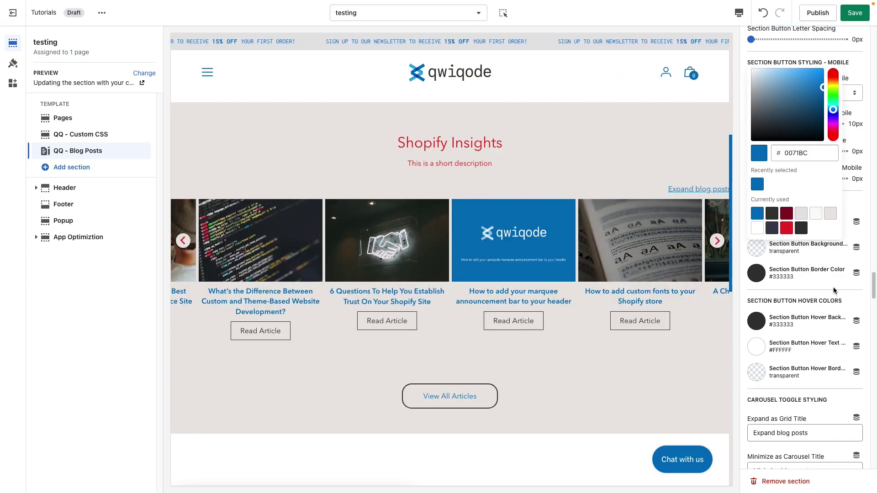
{"action": "left_click", "coordinate": [834, 291]}
Step: Set both the section button's background color and border color to white #FFFFFF
{"action": "left_click", "coordinate": [757, 247]}
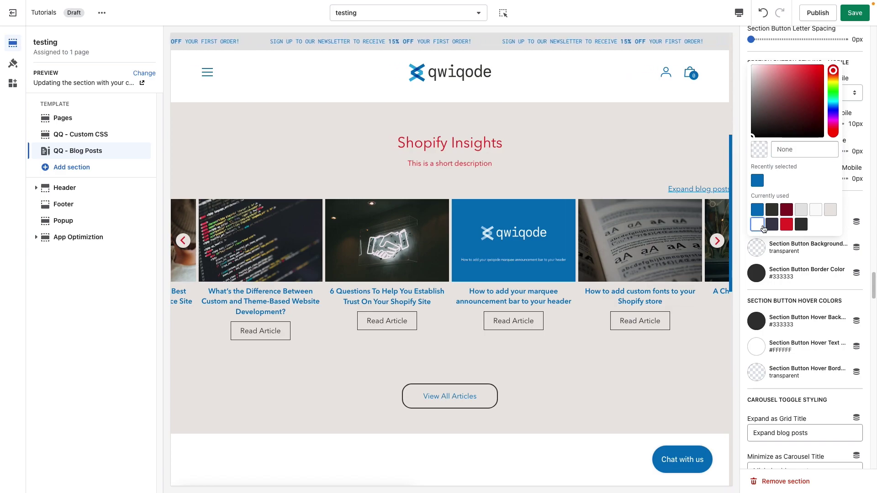
{"action": "left_click", "coordinate": [761, 226]}
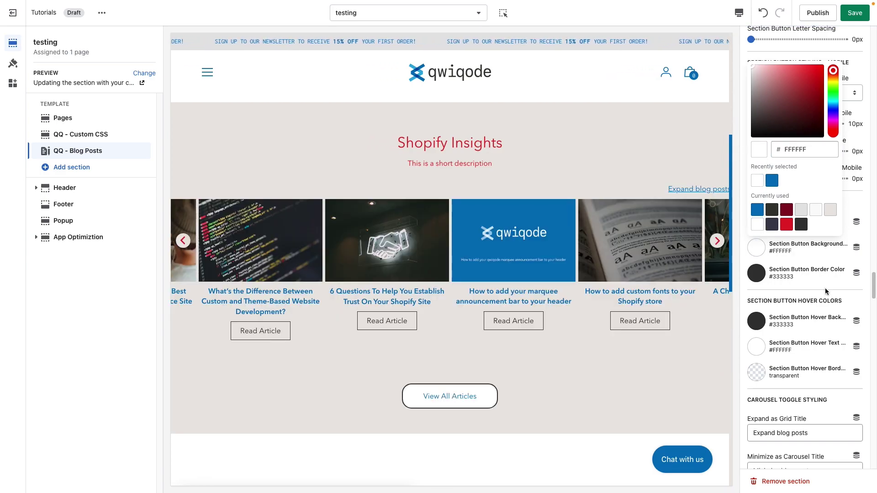
{"action": "left_click", "coordinate": [825, 288]}
{"action": "left_click", "coordinate": [756, 273]}
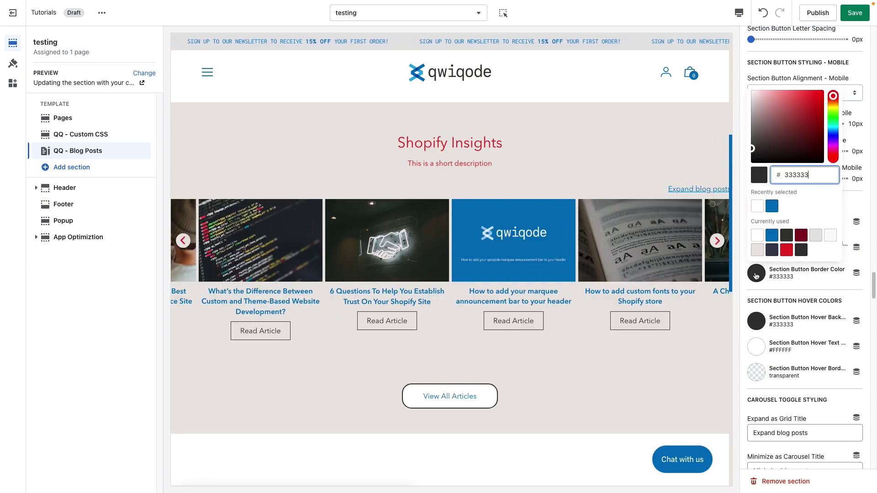
{"action": "left_click", "coordinate": [757, 236]}
{"action": "left_click", "coordinate": [824, 290]}
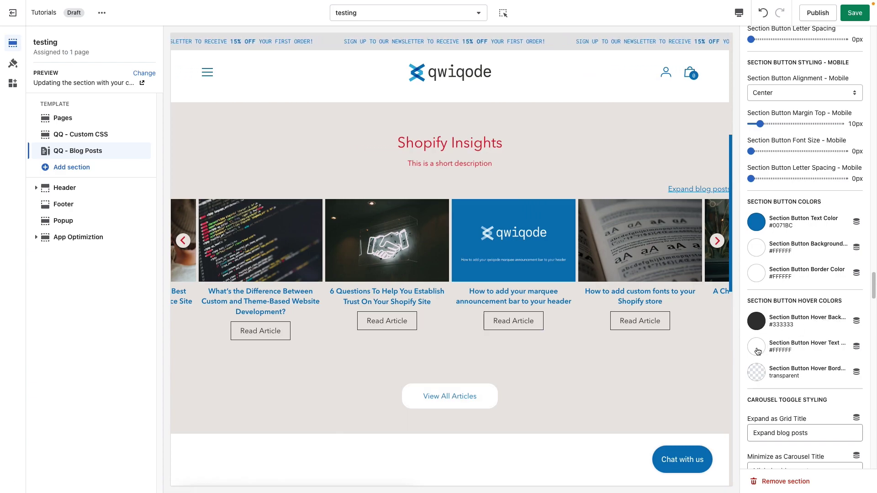
Step: Set the section button hover border color to the currently used dark #3D3D50
{"action": "left_click", "coordinate": [757, 372]}
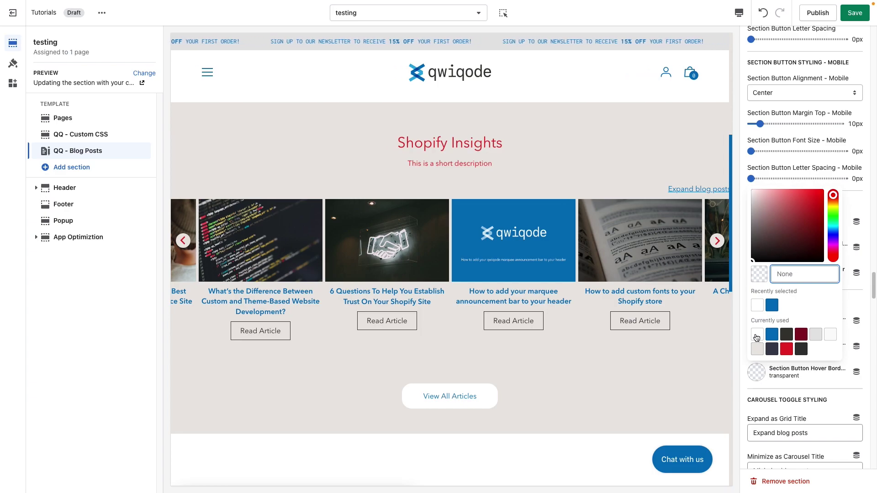
{"action": "left_click", "coordinate": [773, 349]}
{"action": "left_click", "coordinate": [805, 382]}
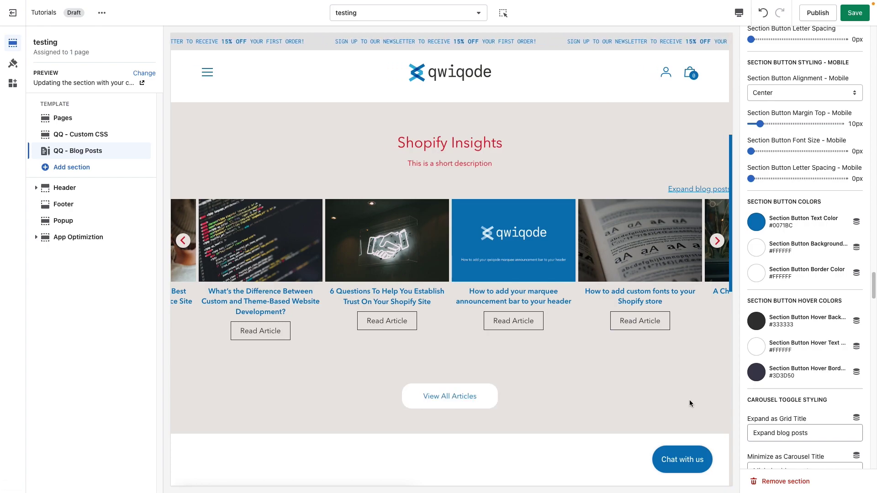
Step: Bring up the carousel toggle styling settings and test the "Expand blog posts" toggle in the preview, returning to the carousel
{"action": "scroll", "coordinate": [784, 403], "scroll_direction": "down", "scroll_amount": 2}
{"action": "scroll", "coordinate": [784, 403], "scroll_direction": "down", "scroll_amount": 2}
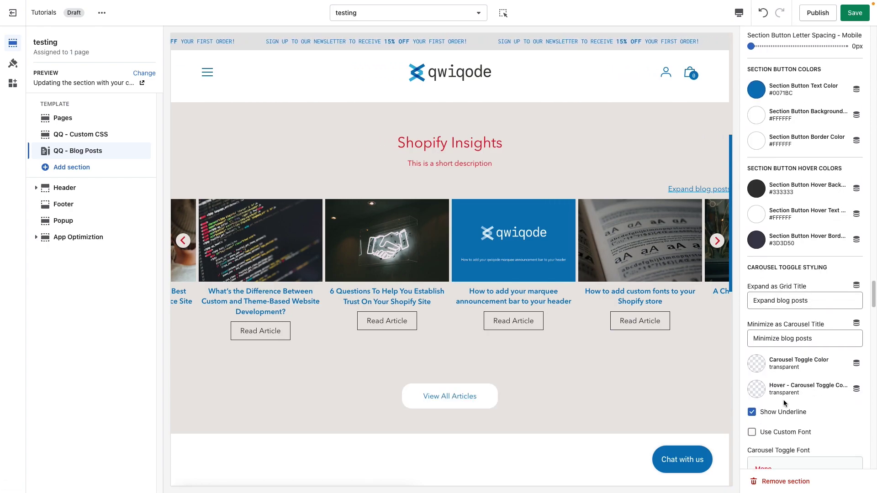
{"action": "left_click", "coordinate": [692, 192]}
{"action": "left_click", "coordinate": [697, 192]}
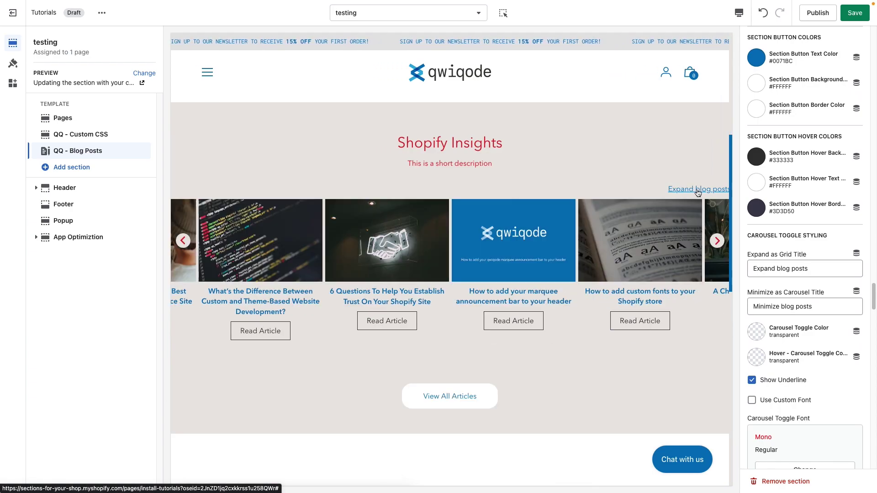
{"action": "left_click", "coordinate": [698, 191]}
{"action": "left_click", "coordinate": [699, 190]}
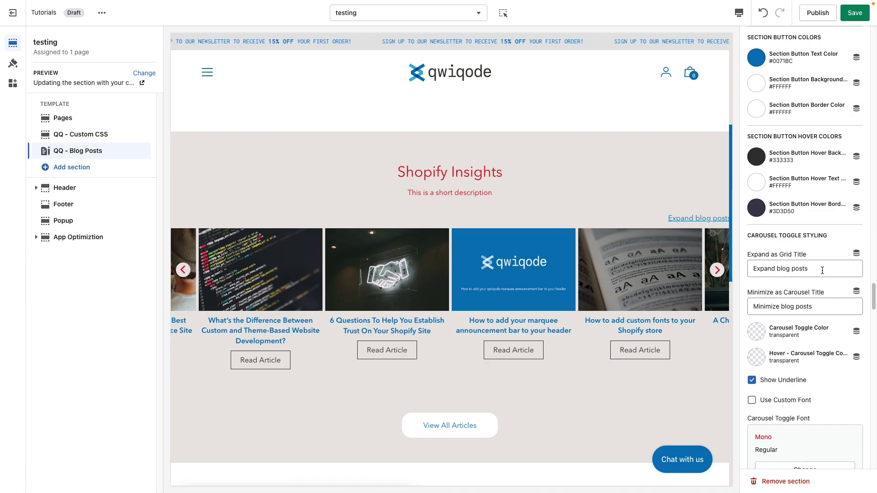
Step: Shorten the carousel toggle's expand title to "Expand" and its minimize title to "Minimize"
{"action": "left_click_drag", "start_coordinate": [823, 271], "coordinate": [751, 266]}
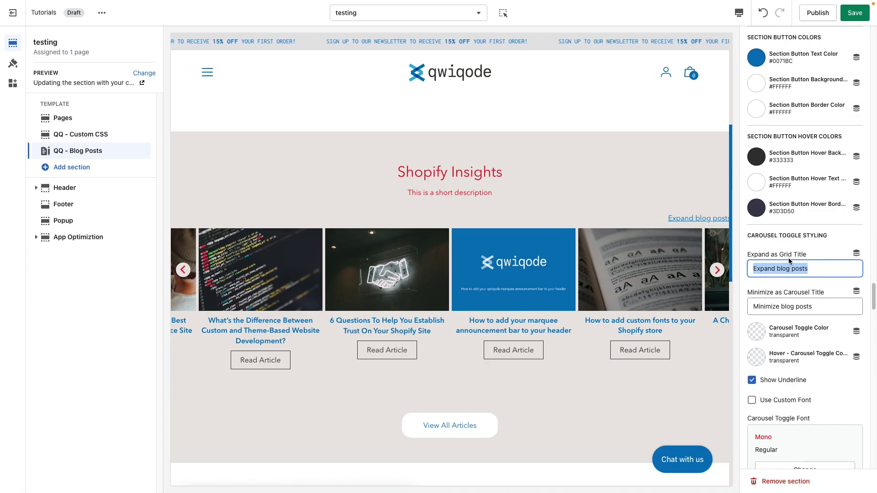
{"action": "left_click_drag", "start_coordinate": [810, 268], "coordinate": [776, 268]}
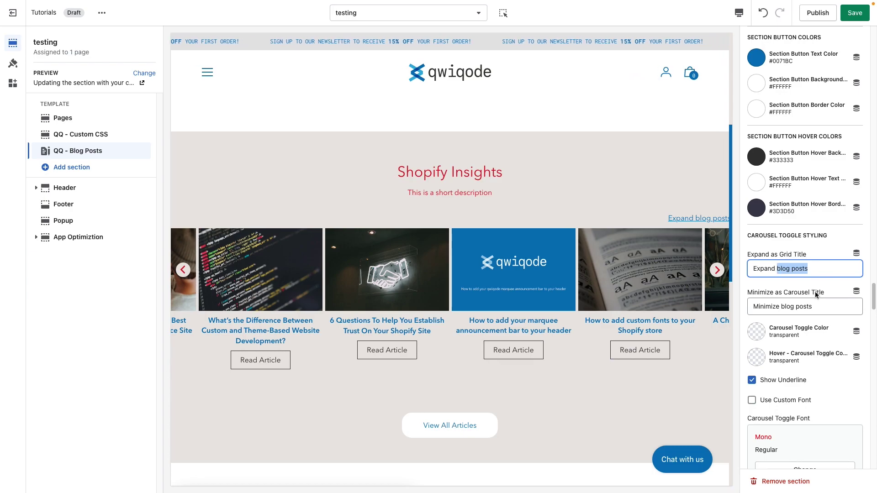
{"action": "key", "text": "BackSpace"}
{"action": "key", "text": "BackSpace"}
{"action": "left_click_drag", "start_coordinate": [817, 306], "coordinate": [778, 307]}
{"action": "key", "text": "BackSpace"}
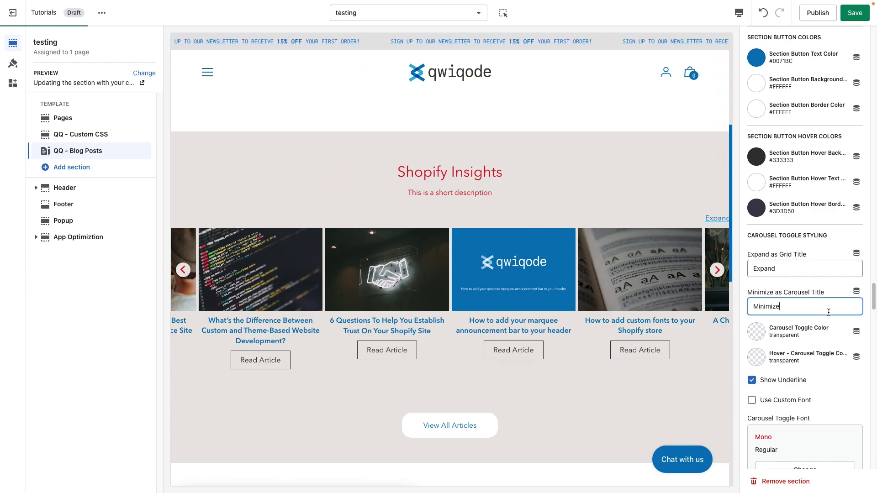
Step: Set the carousel toggle color to the currently used red #E62525 and its hover color to the blue #0071BC
{"action": "scroll", "coordinate": [808, 347], "scroll_direction": "down", "scroll_amount": 1}
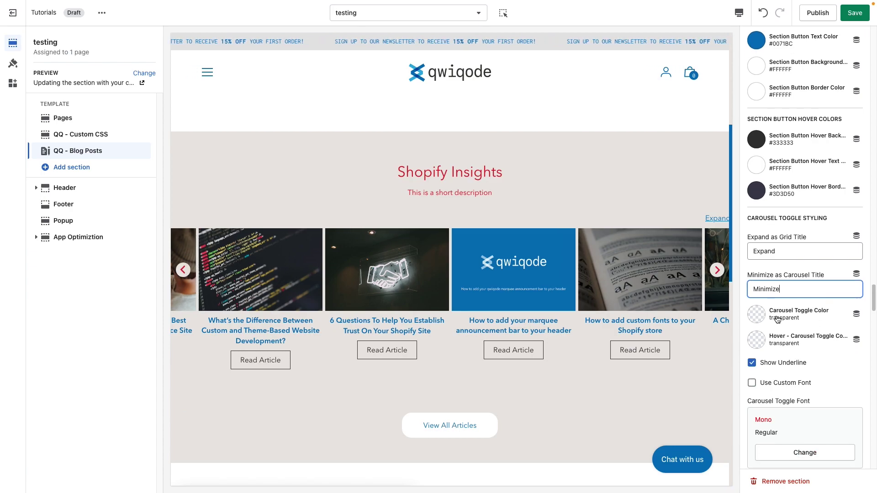
{"action": "left_click", "coordinate": [757, 315]}
{"action": "left_click", "coordinate": [786, 291]}
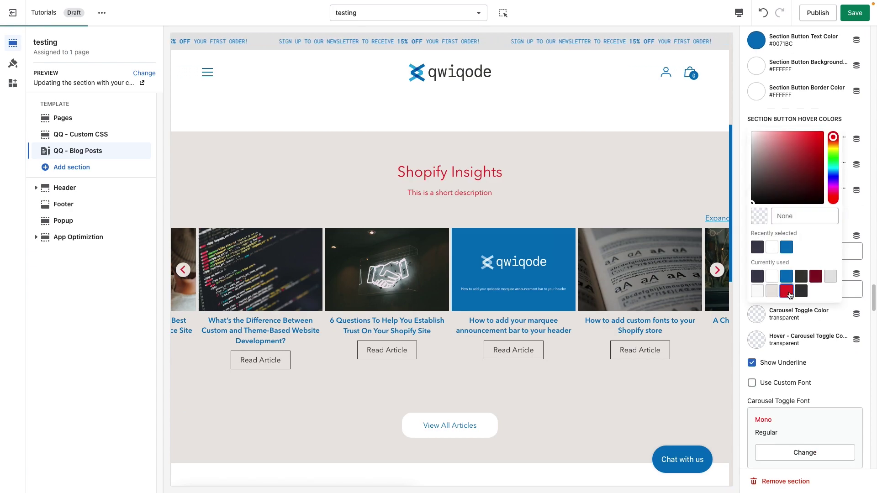
{"action": "left_click", "coordinate": [821, 356]}
{"action": "left_click", "coordinate": [756, 340]}
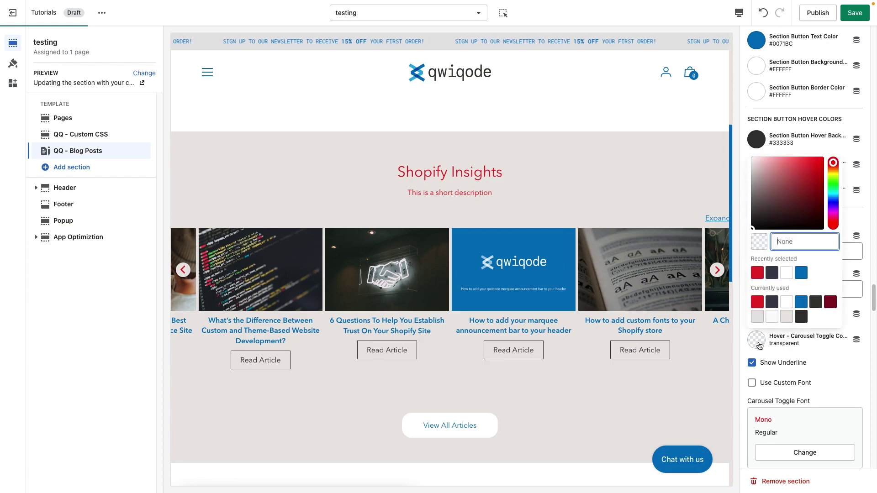
{"action": "left_click", "coordinate": [795, 306]}
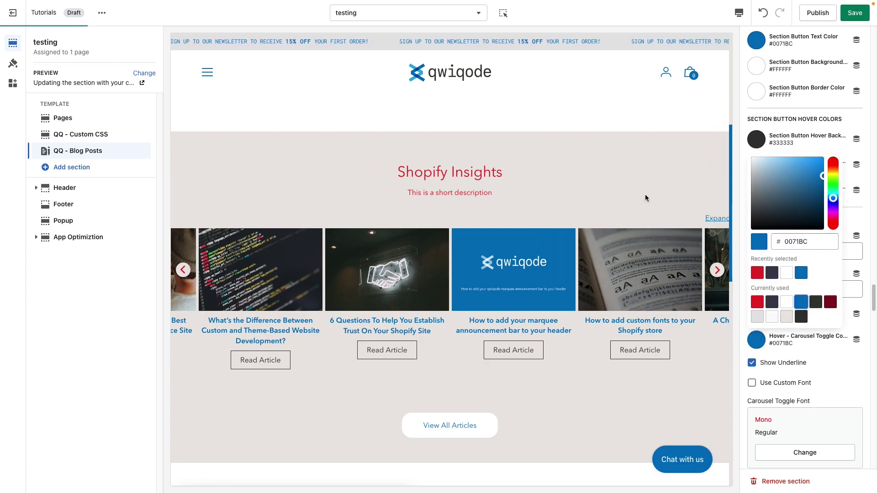
{"action": "left_click", "coordinate": [651, 174]}
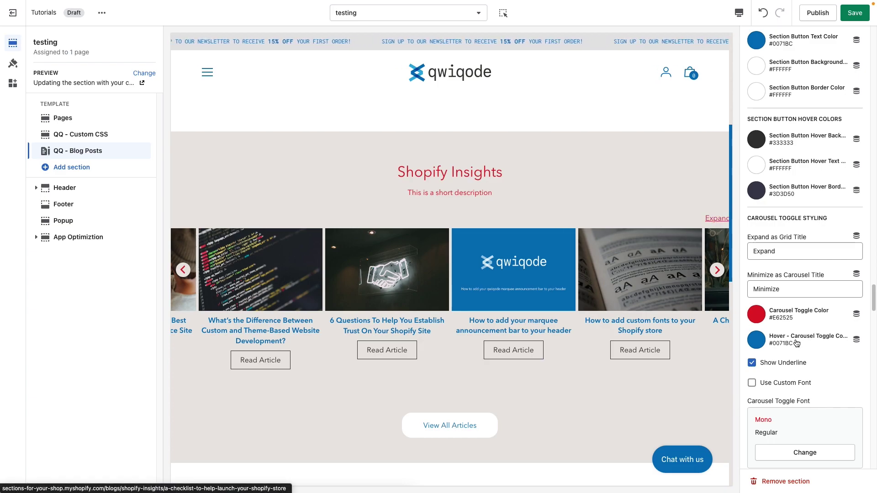
Step: Try the carousel toggle without its underline and with Center alignment, restoring the underline and Right alignment
{"action": "left_click", "coordinate": [790, 367]}
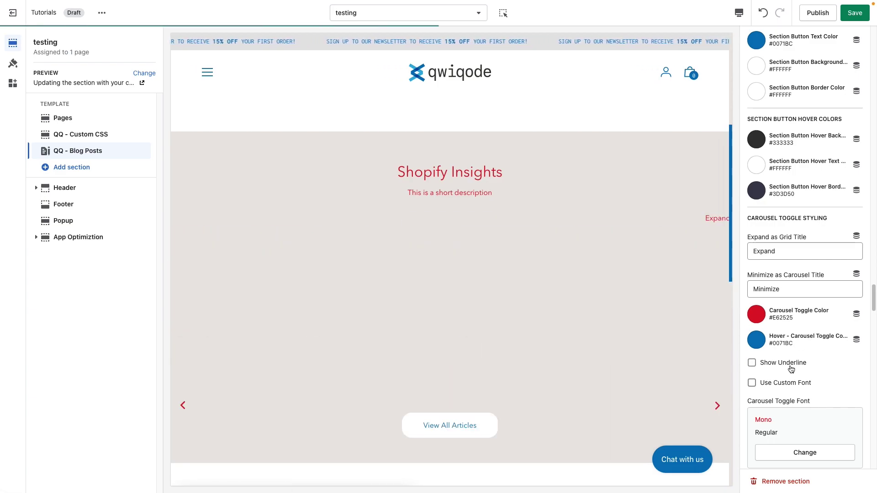
{"action": "left_click", "coordinate": [791, 365]}
{"action": "scroll", "coordinate": [795, 386], "scroll_direction": "down", "scroll_amount": 6}
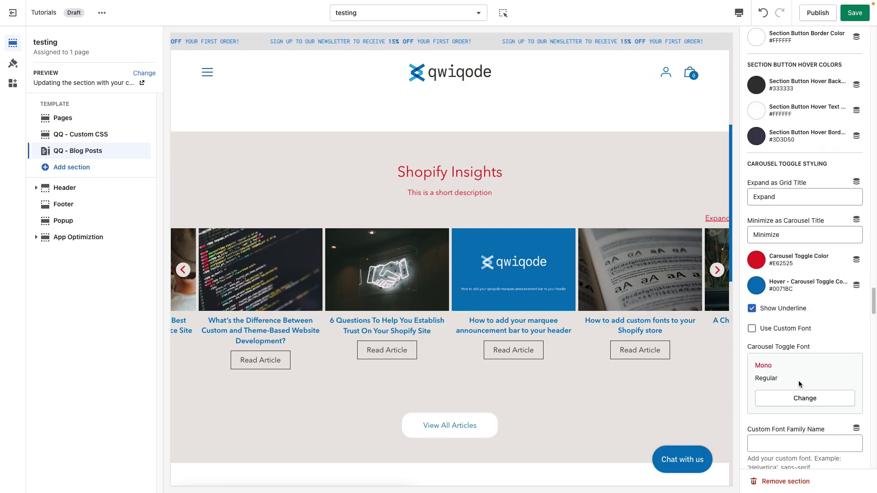
{"action": "scroll", "coordinate": [800, 384], "scroll_direction": "down", "scroll_amount": 2}
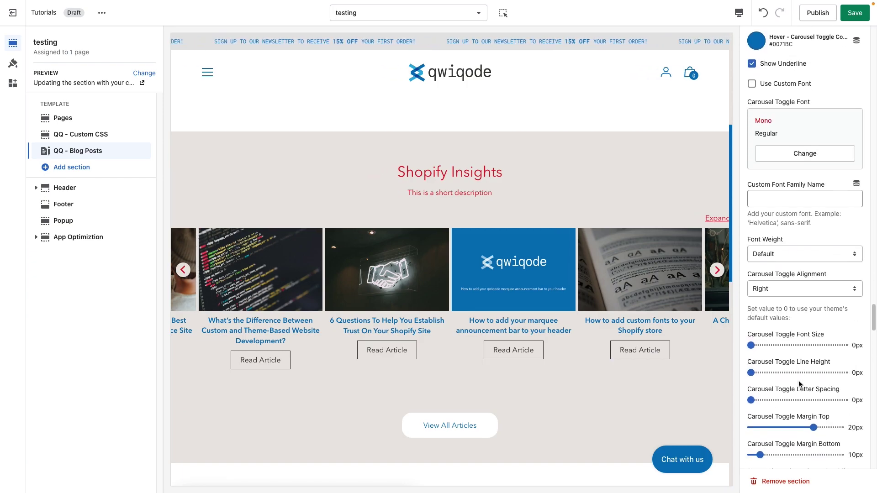
{"action": "left_click", "coordinate": [782, 265]}
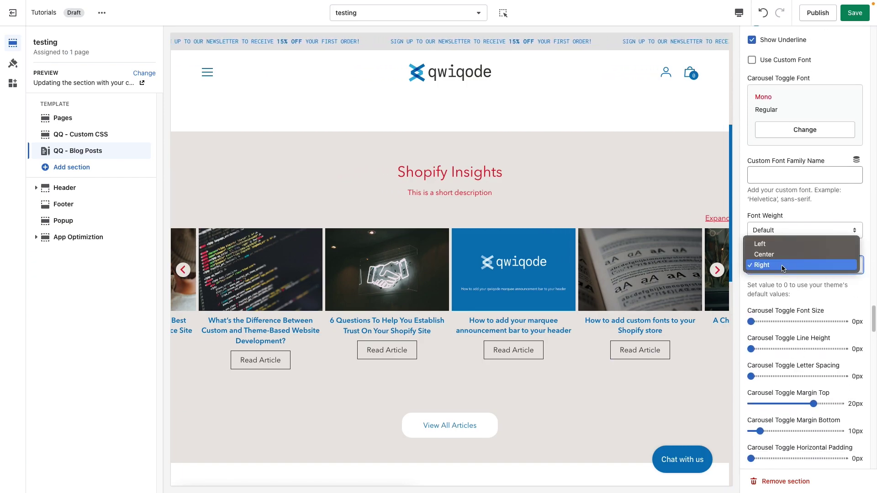
{"action": "left_click", "coordinate": [784, 254]}
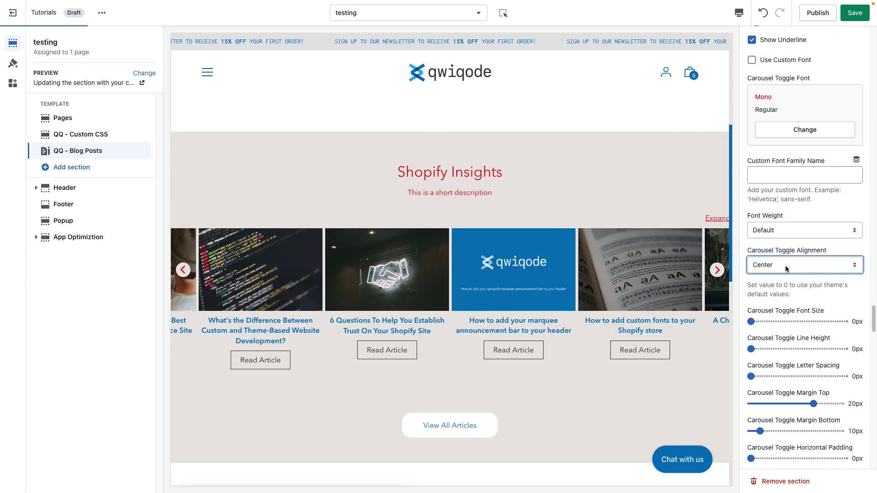
{"action": "left_click", "coordinate": [786, 268]}
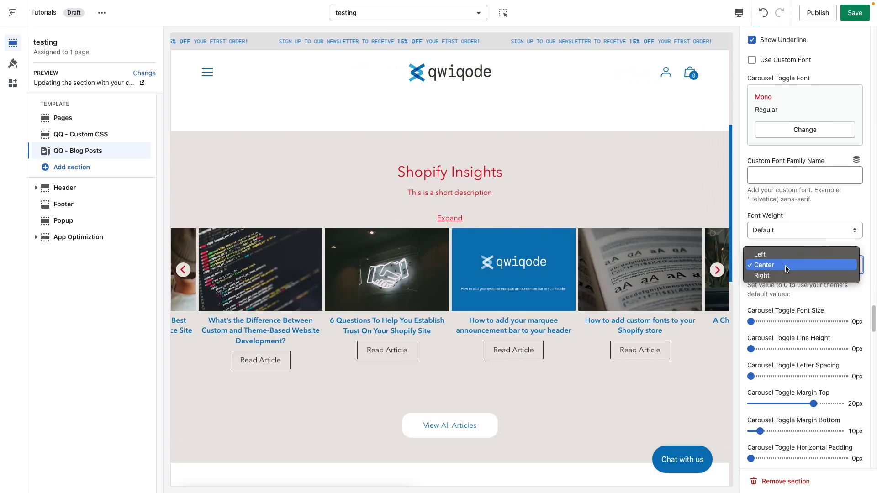
{"action": "left_click", "coordinate": [787, 275]}
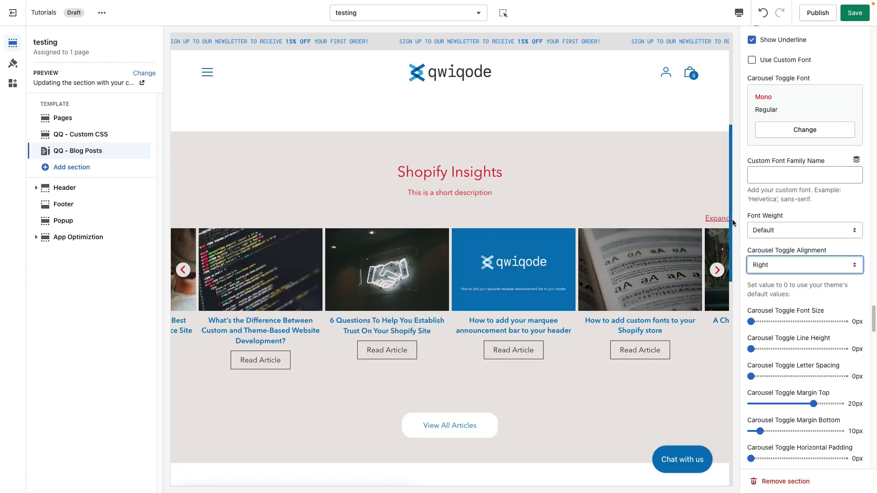
Step: Set the carousel toggle's horizontal padding to 22px
{"action": "scroll", "coordinate": [783, 391], "scroll_direction": "down", "scroll_amount": 1}
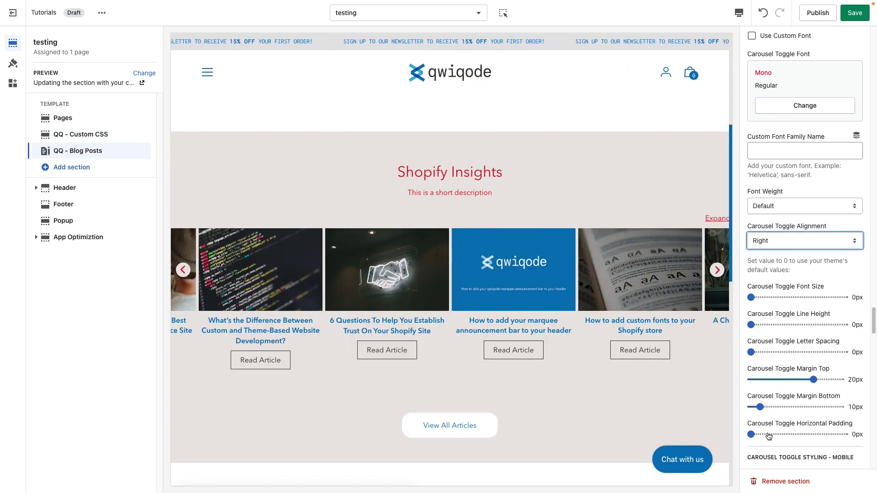
{"action": "left_click", "coordinate": [764, 434]}
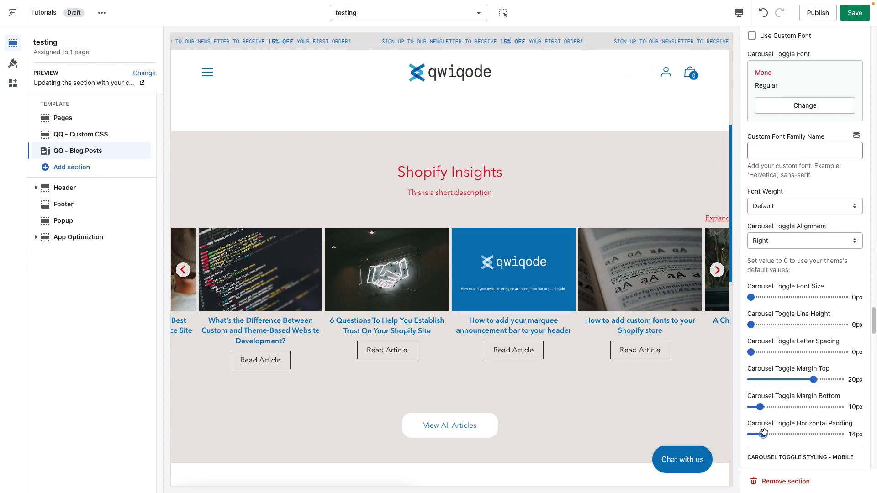
{"action": "left_click_drag", "start_coordinate": [764, 434], "coordinate": [771, 434]}
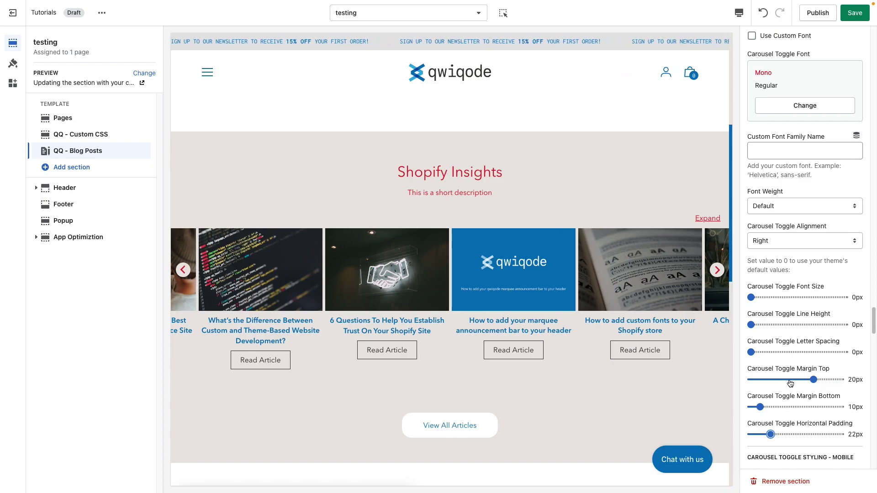
Step: Set the carousel toggle's top margin to -50px and its bottom margin to 31px
{"action": "left_click", "coordinate": [762, 380]}
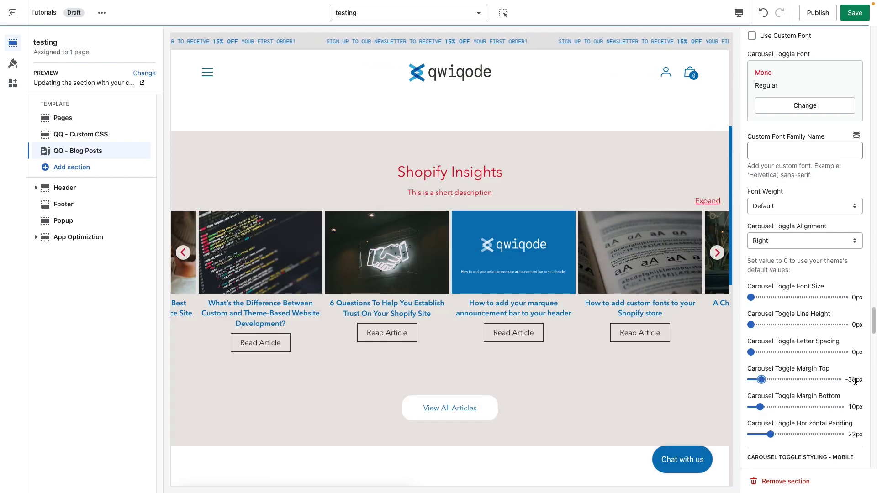
{"action": "left_click_drag", "start_coordinate": [761, 380], "coordinate": [744, 380]}
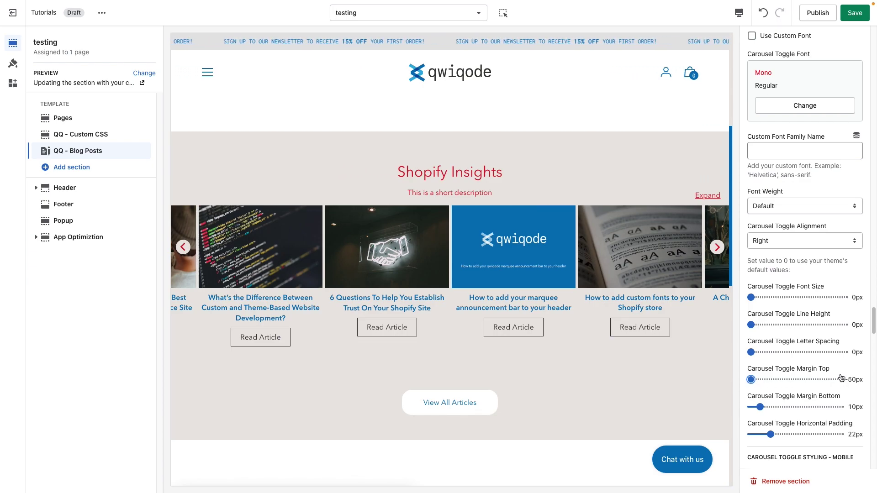
{"action": "left_click", "coordinate": [775, 408]}
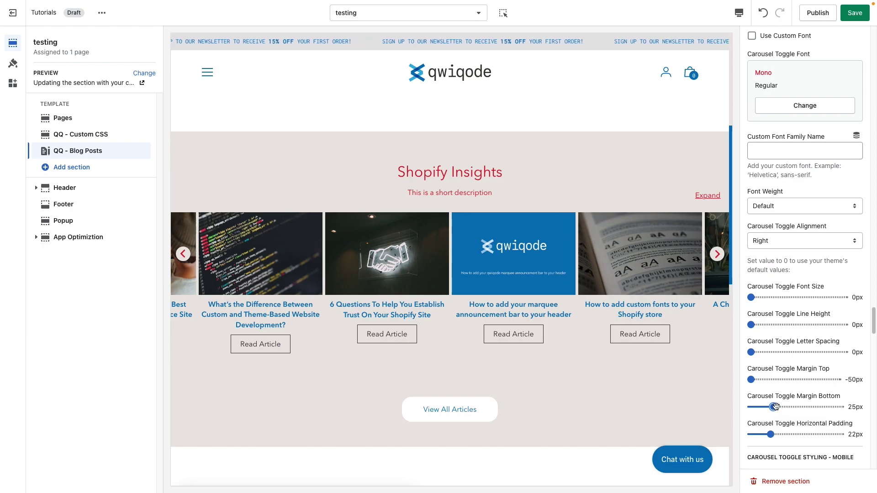
{"action": "left_click_drag", "start_coordinate": [776, 407], "coordinate": [779, 407]}
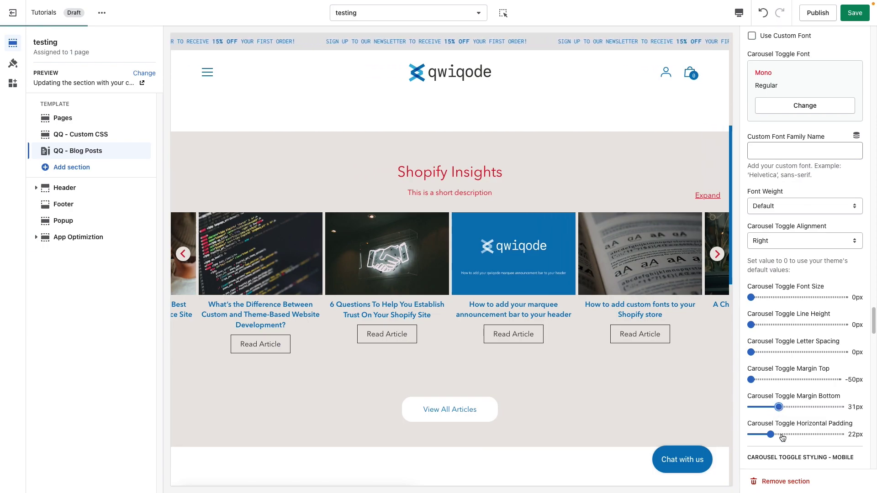
Step: Try the Original, Portrait, Square and Landscape article image dimensions one after another in the blog carousel
{"action": "scroll", "coordinate": [808, 410], "scroll_direction": "down", "scroll_amount": 5}
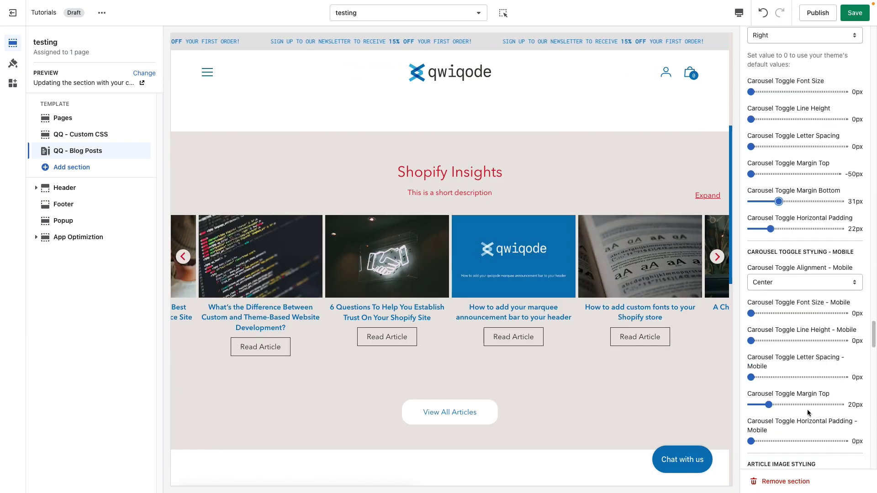
{"action": "scroll", "coordinate": [808, 413], "scroll_direction": "down", "scroll_amount": 2}
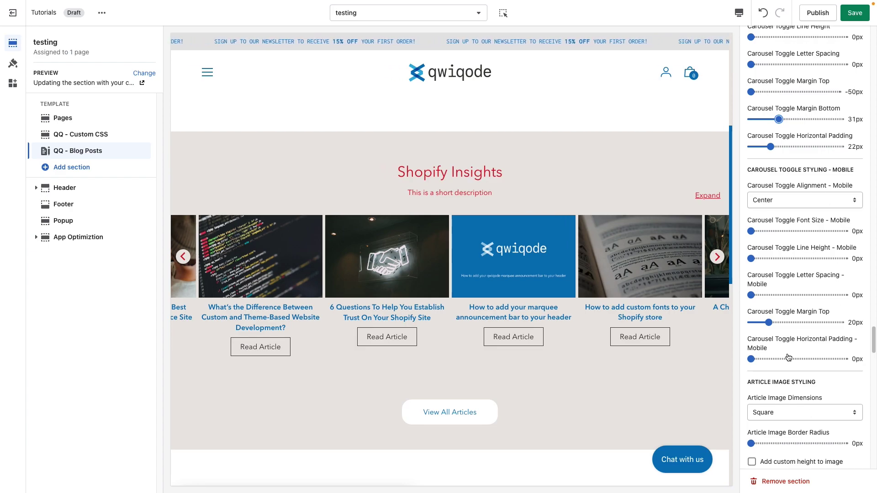
{"action": "scroll", "coordinate": [794, 377], "scroll_direction": "down", "scroll_amount": 5}
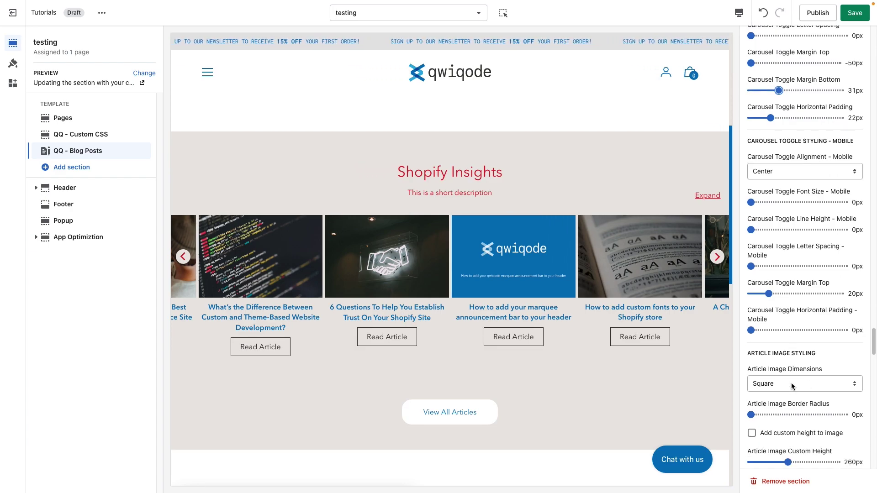
{"action": "left_click", "coordinate": [804, 219]}
{"action": "left_click", "coordinate": [769, 208]}
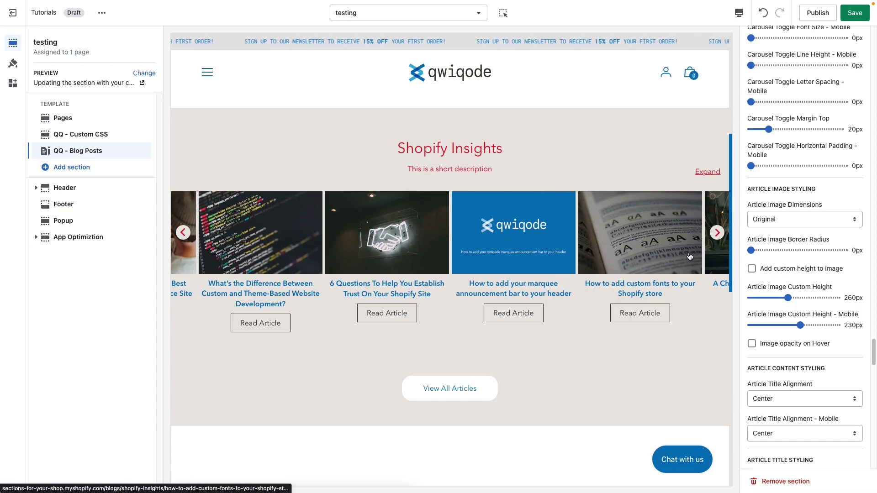
{"action": "left_click", "coordinate": [781, 216]}
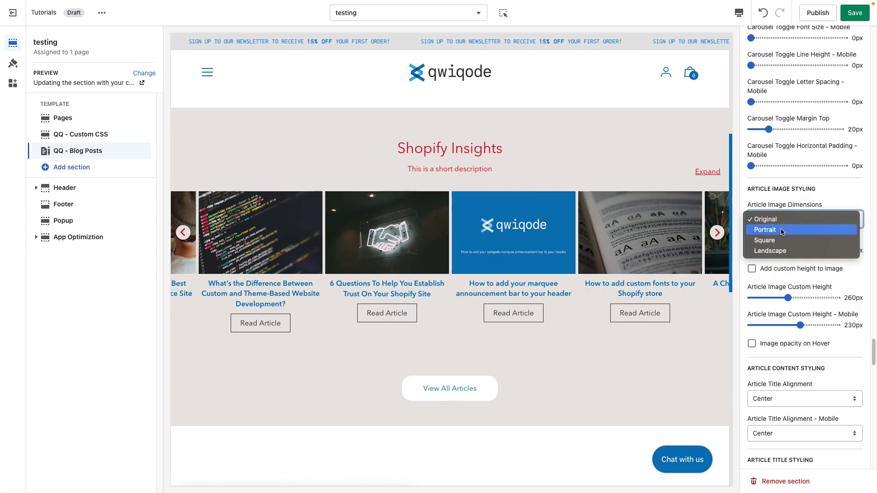
{"action": "left_click", "coordinate": [780, 228]}
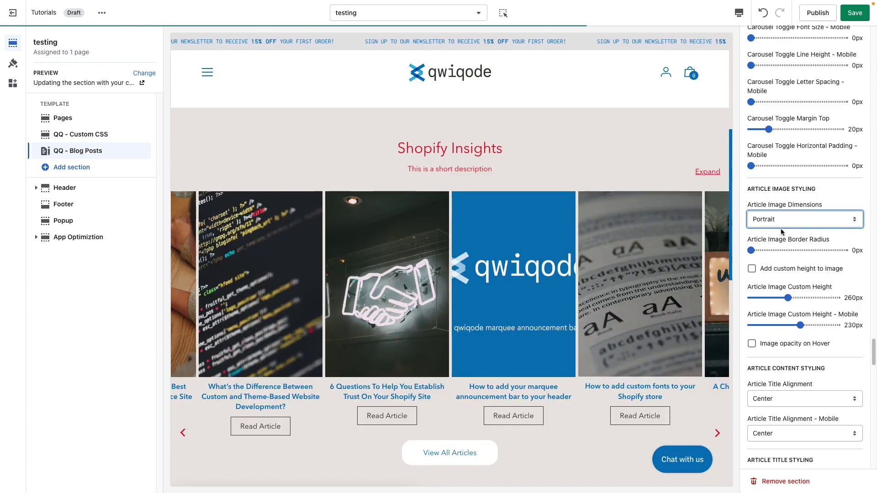
{"action": "left_click", "coordinate": [784, 221]}
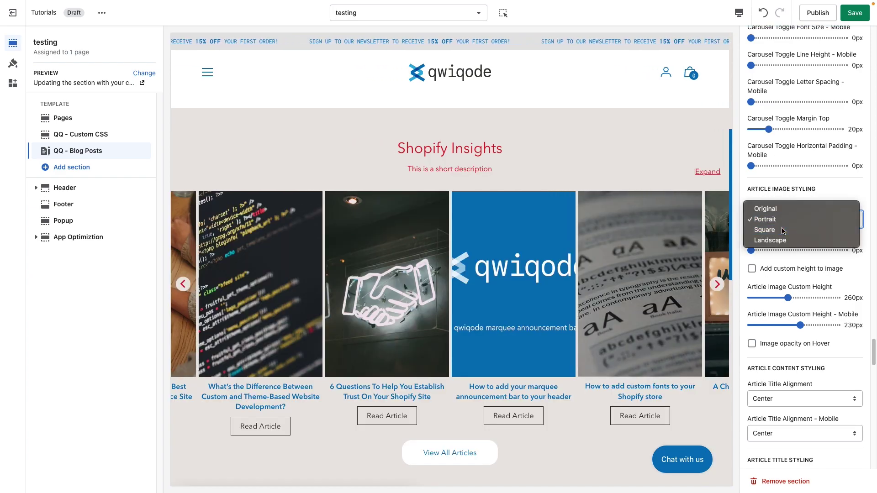
{"action": "left_click", "coordinate": [786, 229]}
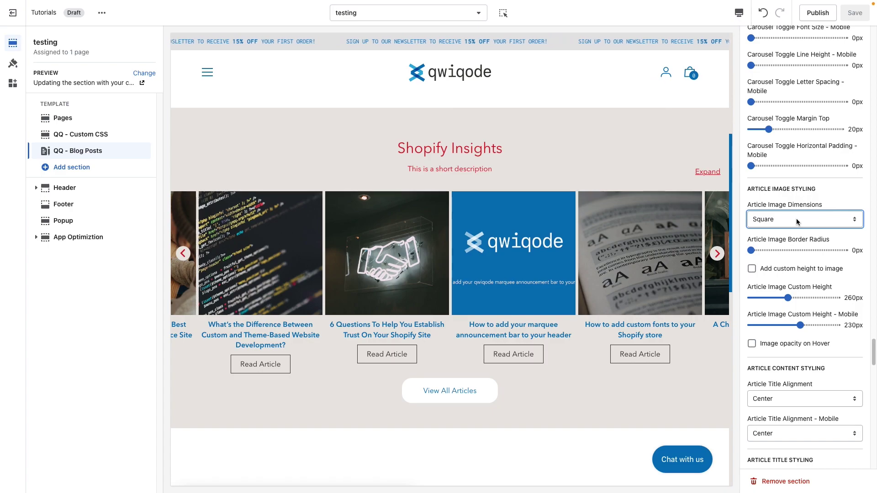
{"action": "left_click", "coordinate": [798, 221]}
{"action": "left_click", "coordinate": [796, 230]}
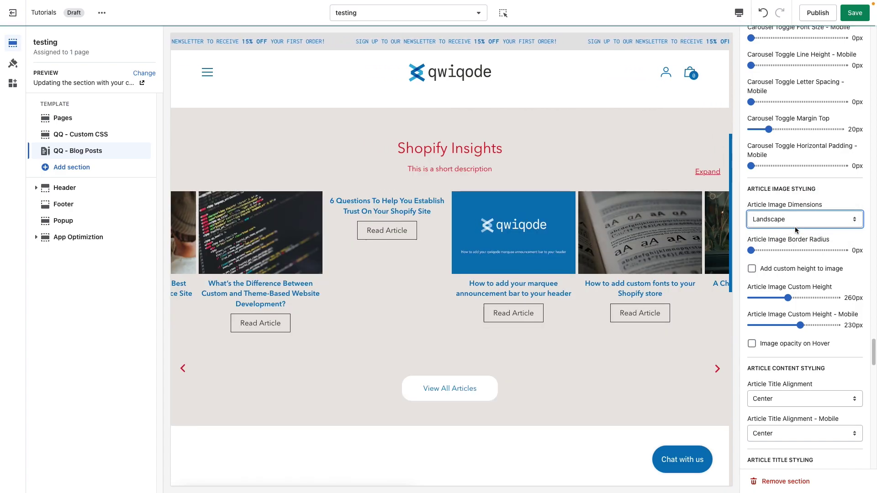
Step: Set the article image dimensions to Portrait and the article image border radius to 12px
{"action": "left_click", "coordinate": [800, 223]}
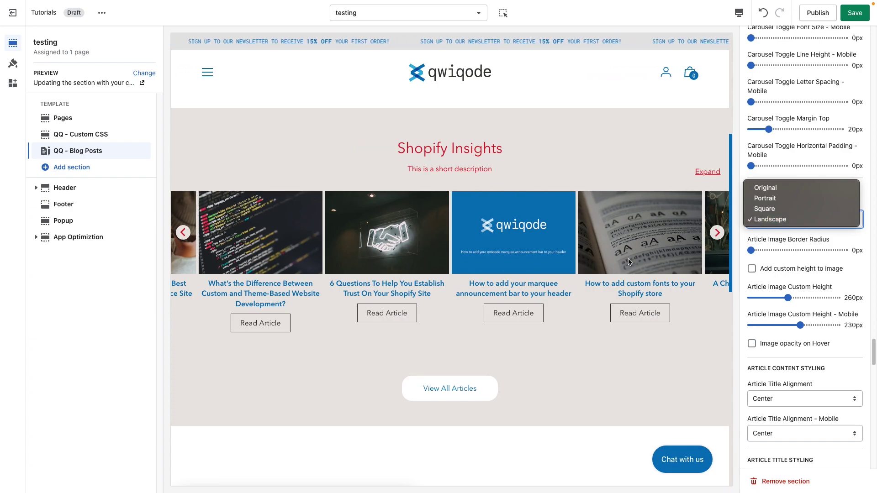
{"action": "left_click", "coordinate": [777, 198]}
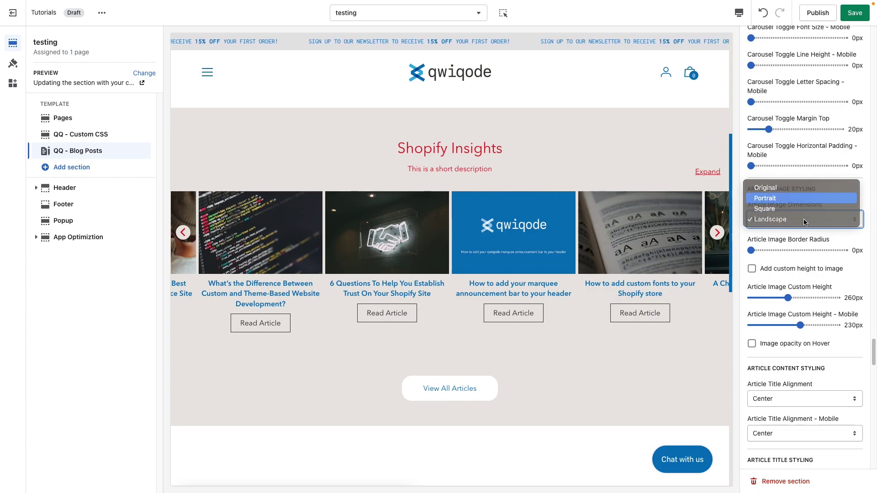
{"action": "left_click", "coordinate": [767, 251]}
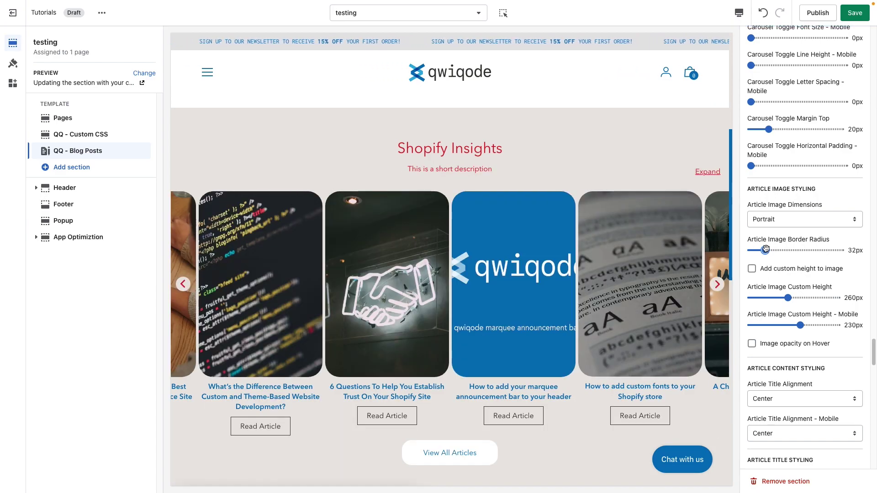
{"action": "left_click_drag", "start_coordinate": [765, 249], "coordinate": [756, 251]}
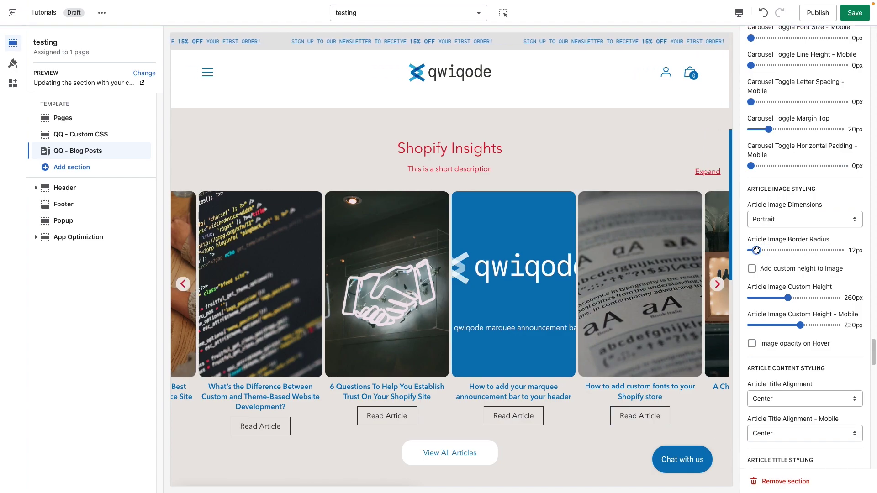
Step: Set the article image border radius to 10px and enable a custom image height of 320px
{"action": "left_click_drag", "start_coordinate": [757, 251], "coordinate": [756, 251]}
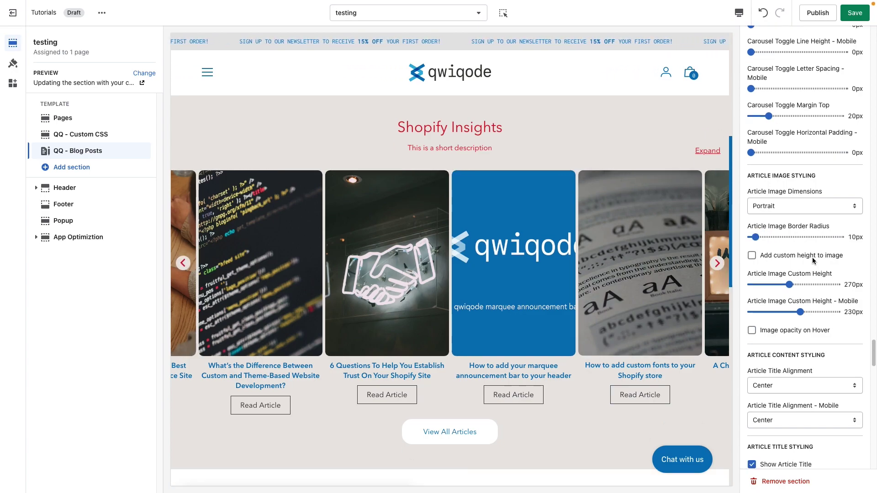
{"action": "left_click", "coordinate": [752, 256]}
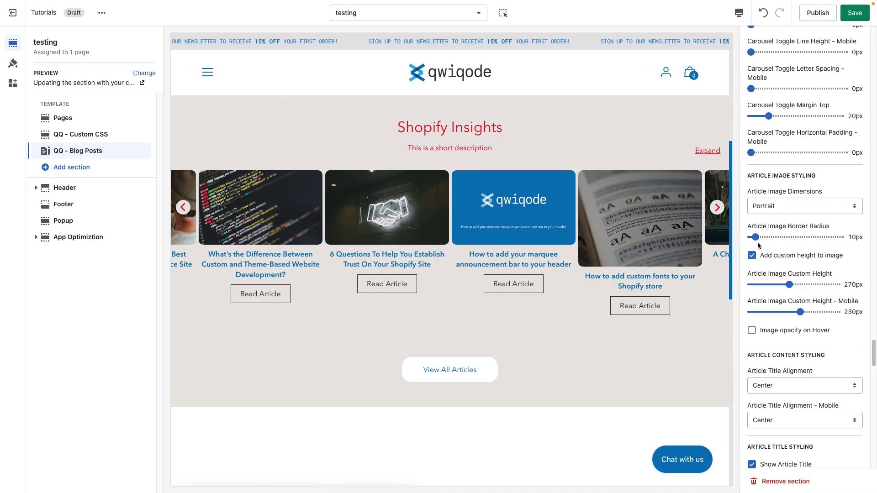
{"action": "left_click_drag", "start_coordinate": [789, 284], "coordinate": [796, 284]}
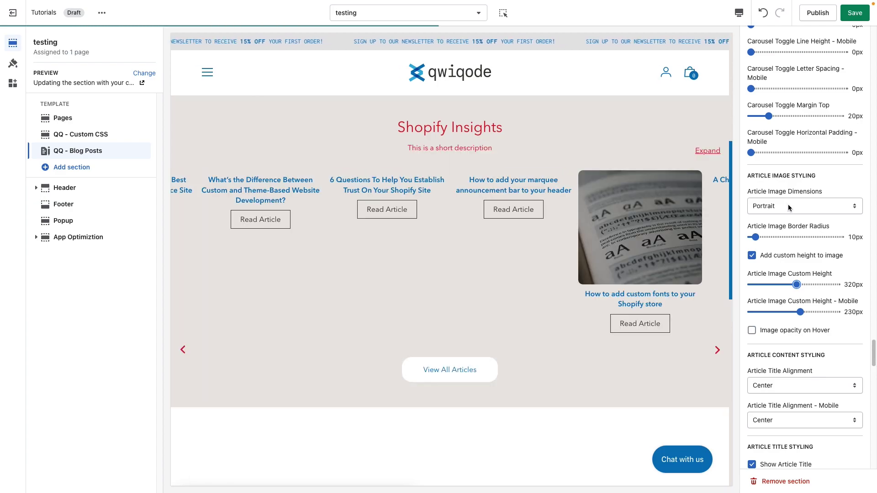
Step: Set the article images to Original dimensions without a custom height, and enable image opacity on hover
{"action": "left_click", "coordinate": [788, 204]}
{"action": "key", "text": "Return"}
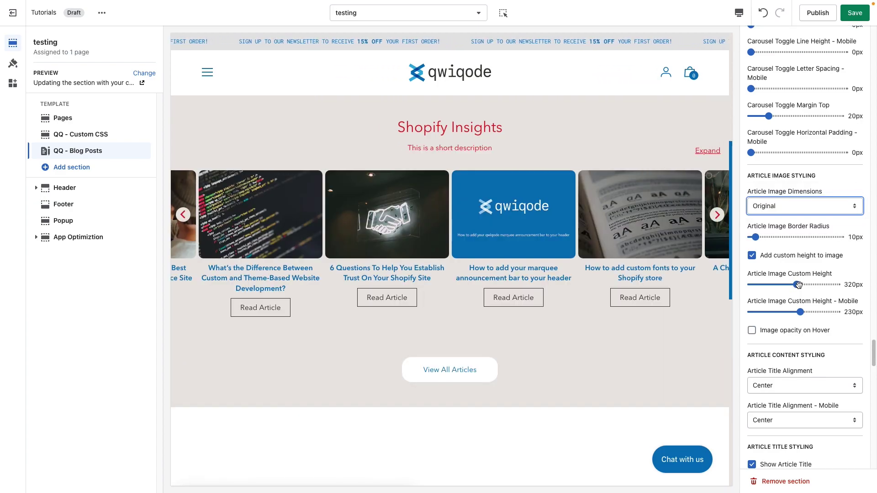
{"action": "left_click_drag", "start_coordinate": [798, 285], "coordinate": [785, 284]}
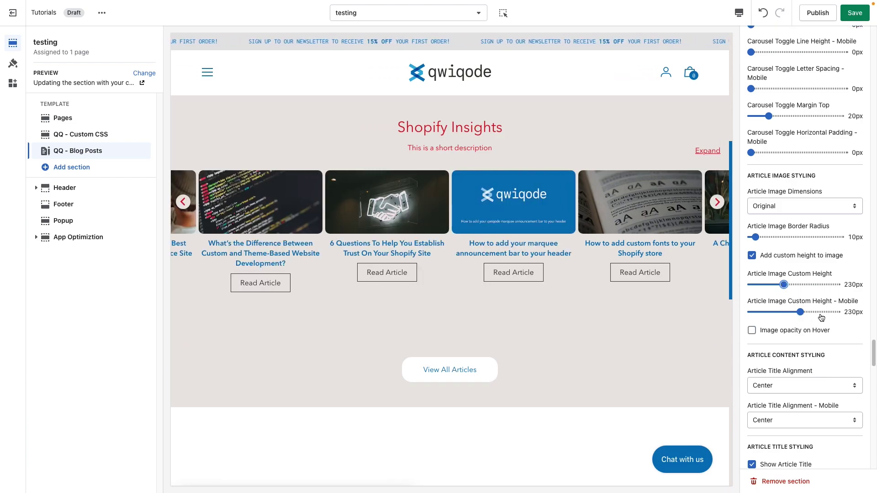
{"action": "left_click", "coordinate": [780, 260]}
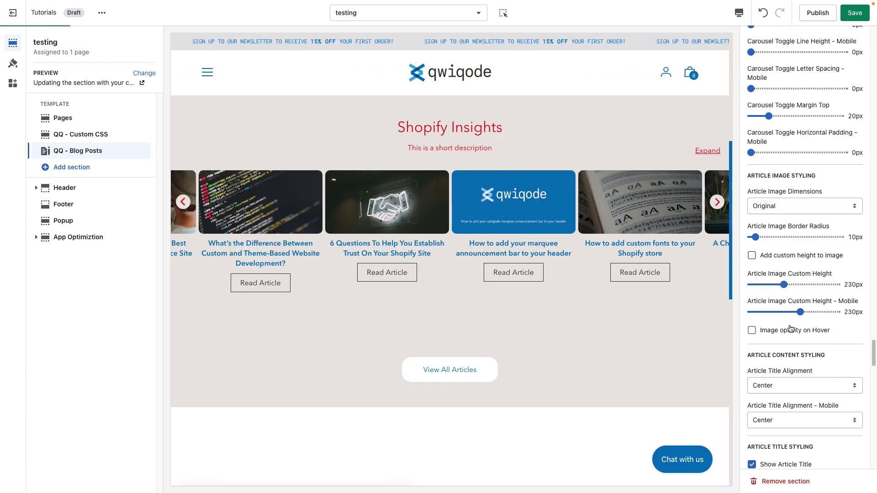
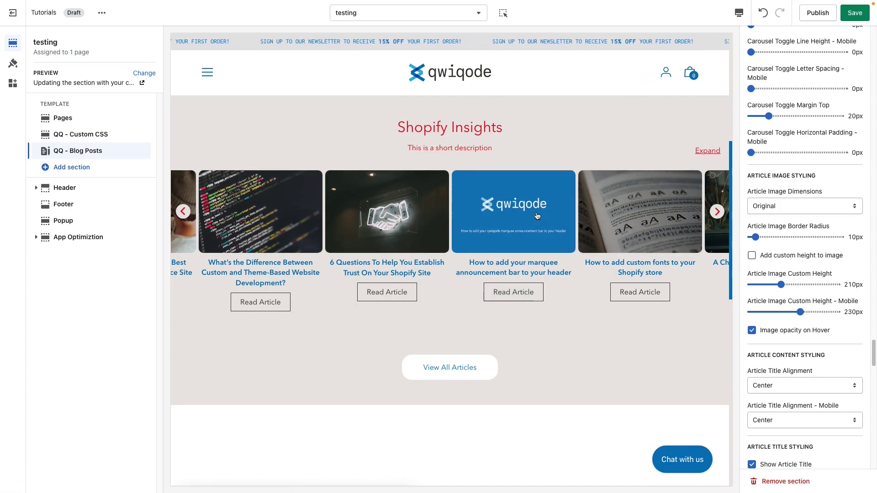
Step: Try the Left and Right article title alignments and return the alignment to Center
{"action": "scroll", "coordinate": [779, 365], "scroll_direction": "down", "scroll_amount": 3}
{"action": "scroll", "coordinate": [779, 365], "scroll_direction": "down", "scroll_amount": 1}
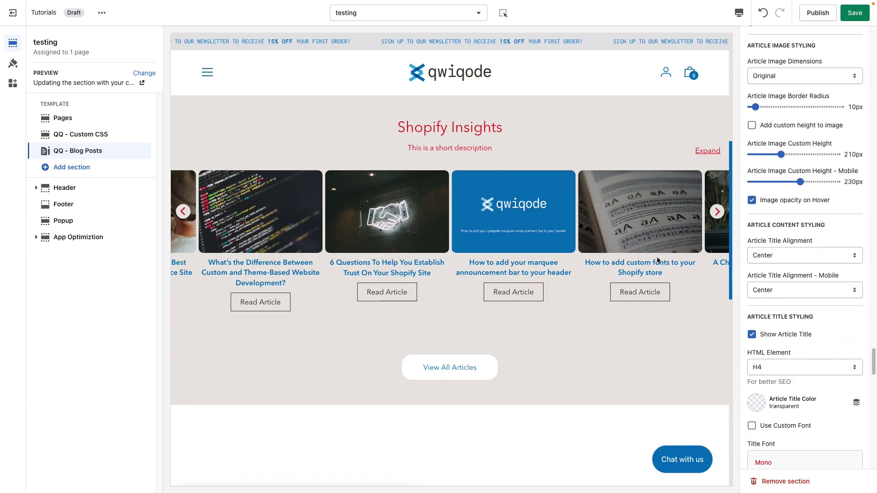
{"action": "left_click", "coordinate": [795, 256]}
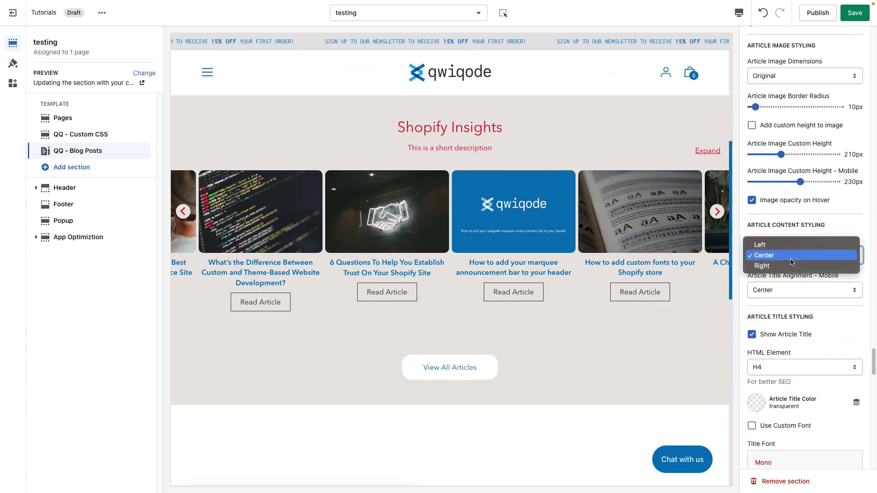
{"action": "left_click", "coordinate": [786, 245]}
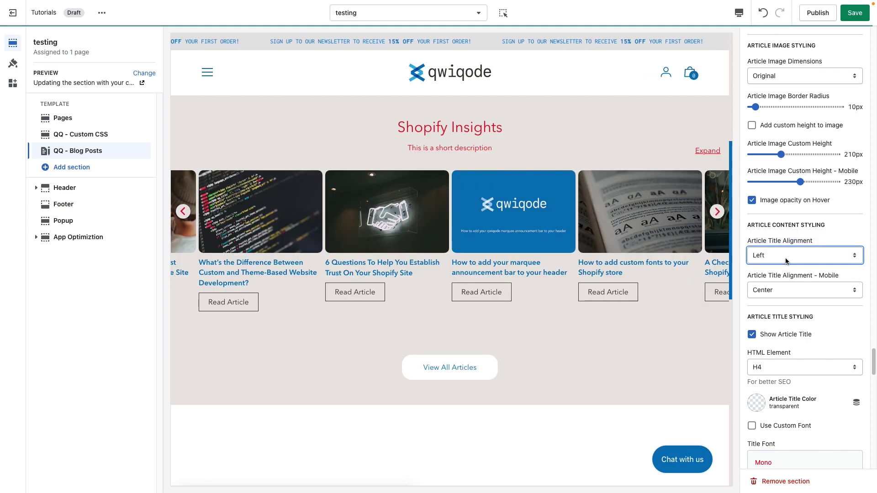
{"action": "left_click", "coordinate": [785, 257]}
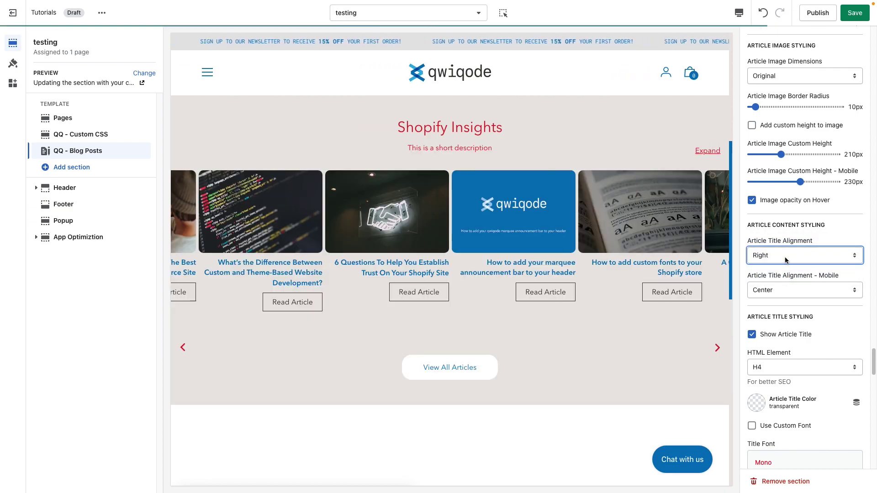
{"action": "left_click", "coordinate": [786, 254]}
{"action": "left_click", "coordinate": [785, 246]}
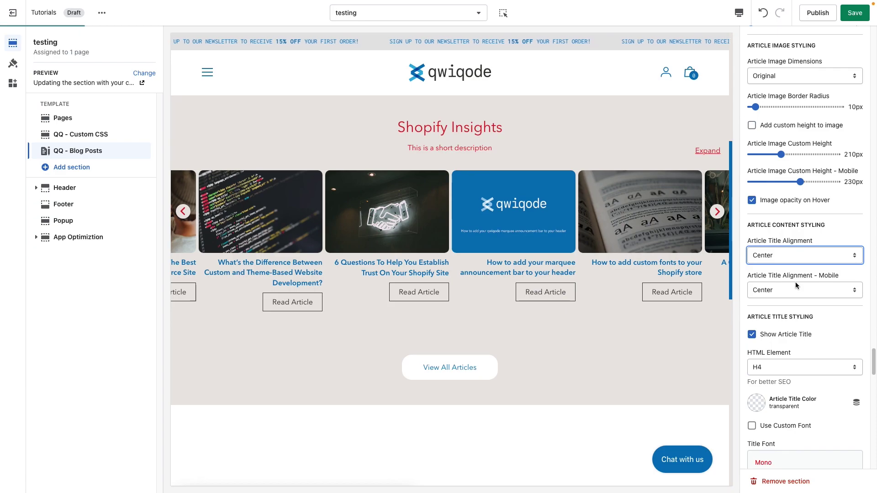
Step: Hide the article titles in the blog carousel and show them again
{"action": "scroll", "coordinate": [809, 326], "scroll_direction": "down", "scroll_amount": 2}
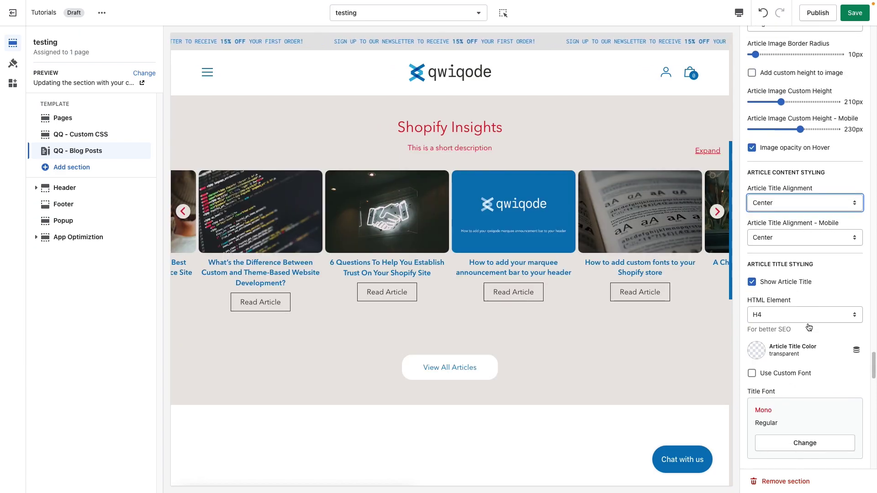
{"action": "left_click", "coordinate": [783, 255]}
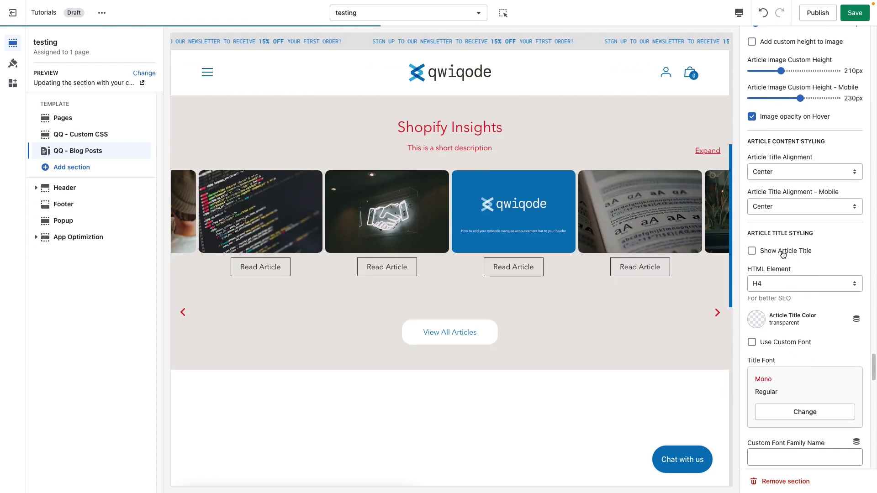
{"action": "left_click", "coordinate": [783, 255]}
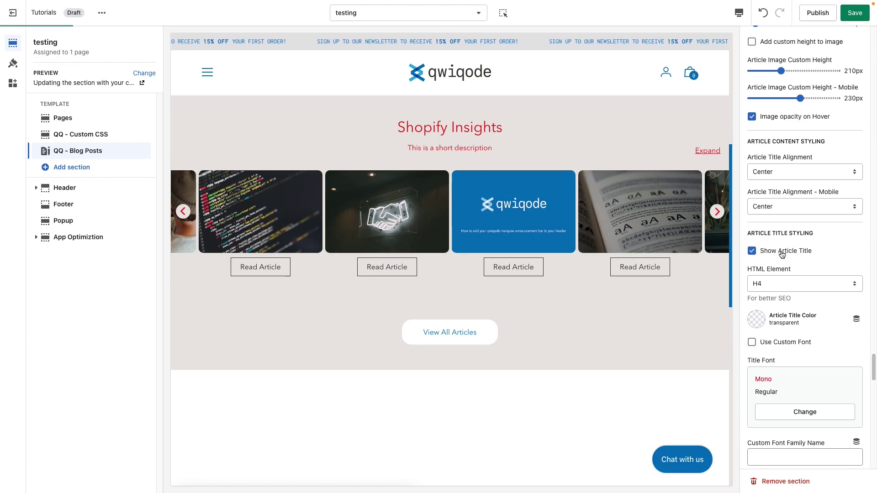
Step: Set the article title color to the already used red #E62525
{"action": "scroll", "coordinate": [808, 312], "scroll_direction": "down", "scroll_amount": 1}
{"action": "scroll", "coordinate": [807, 310], "scroll_direction": "down", "scroll_amount": 1}
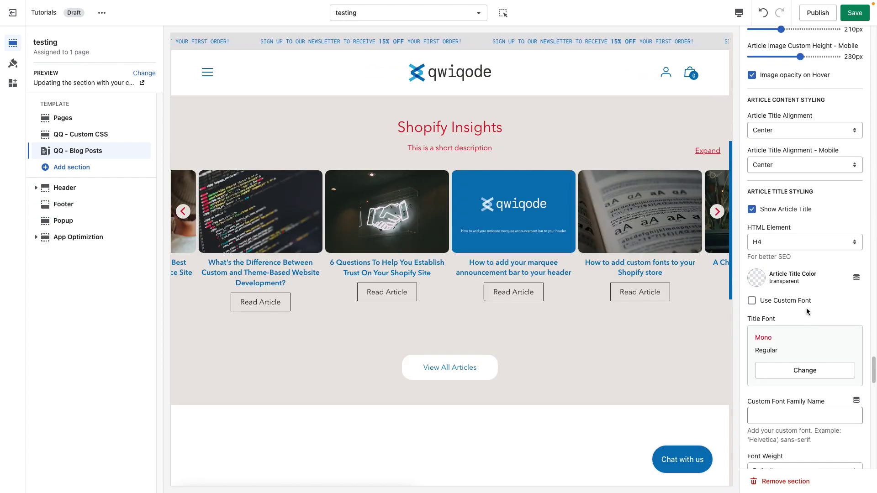
{"action": "left_click", "coordinate": [775, 230]}
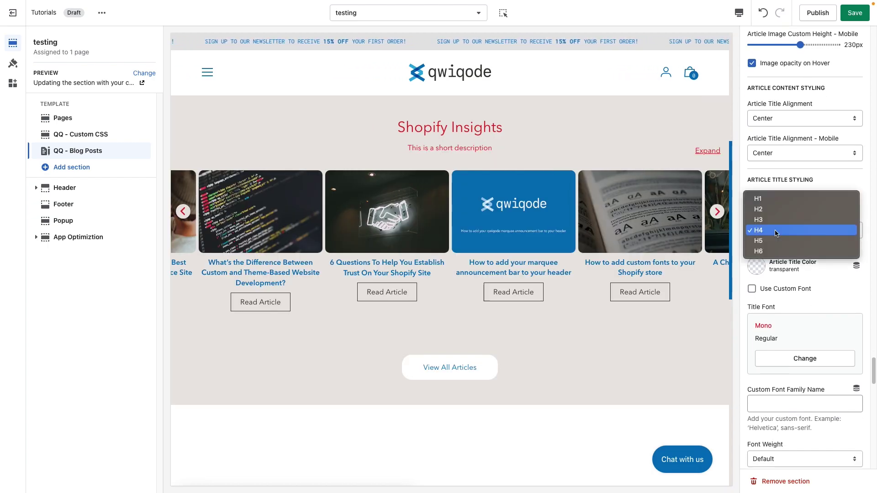
{"action": "left_click", "coordinate": [830, 278]}
{"action": "scroll", "coordinate": [832, 281], "scroll_direction": "down", "scroll_amount": 1}
{"action": "left_click", "coordinate": [776, 262]}
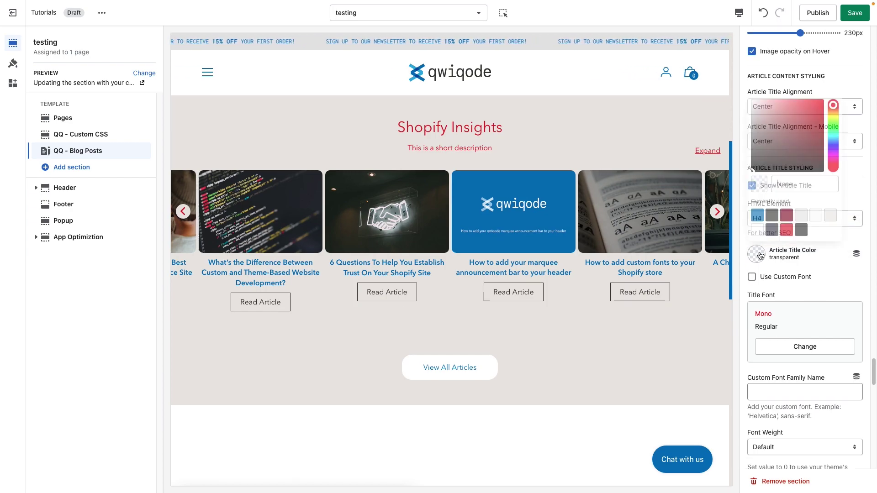
{"action": "left_click", "coordinate": [787, 233]}
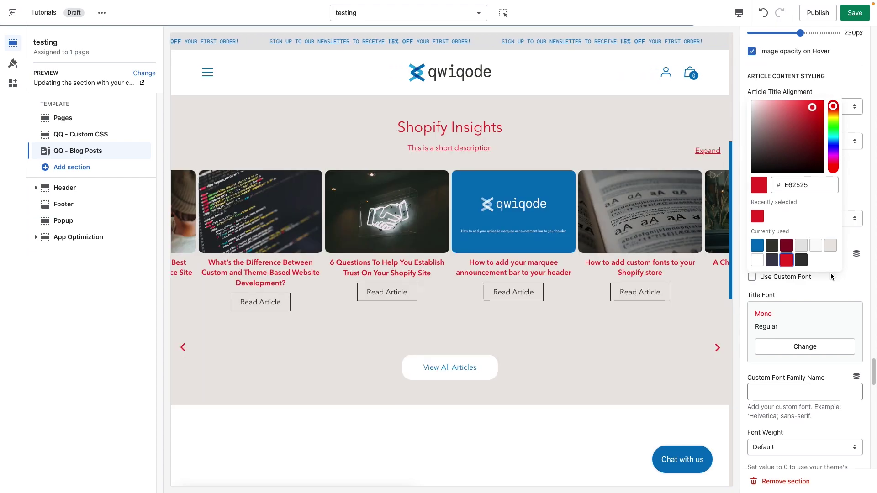
{"action": "left_click", "coordinate": [831, 292]}
Step: Set the article title minimum height to 82px
{"action": "scroll", "coordinate": [788, 353], "scroll_direction": "down", "scroll_amount": 5}
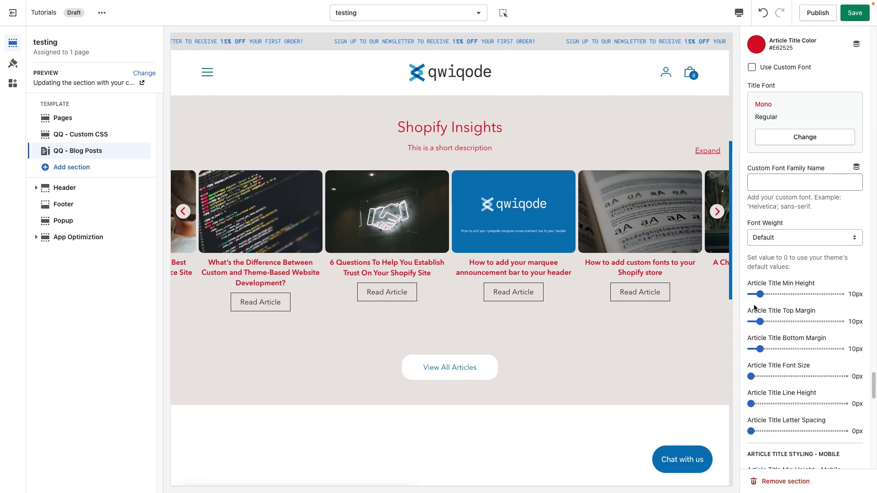
{"action": "left_click_drag", "start_coordinate": [816, 284], "coordinate": [772, 284]}
{"action": "left_click", "coordinate": [810, 286]}
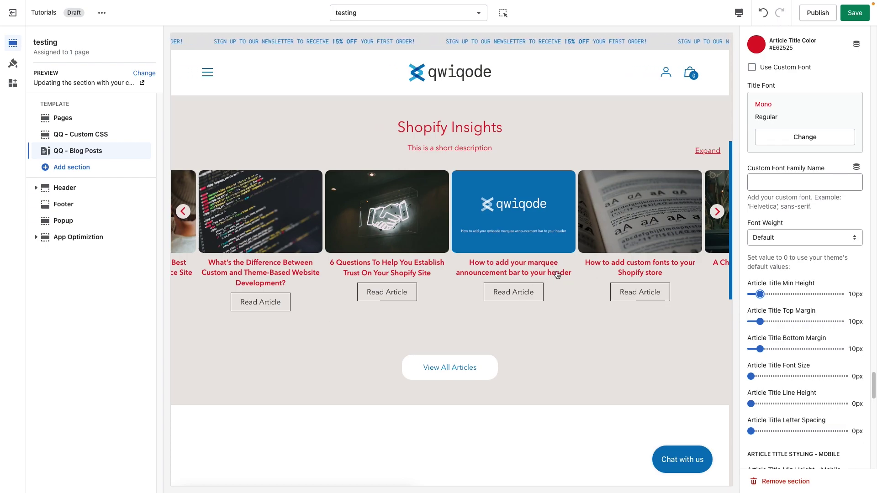
{"action": "left_click_drag", "start_coordinate": [760, 294], "coordinate": [825, 295]}
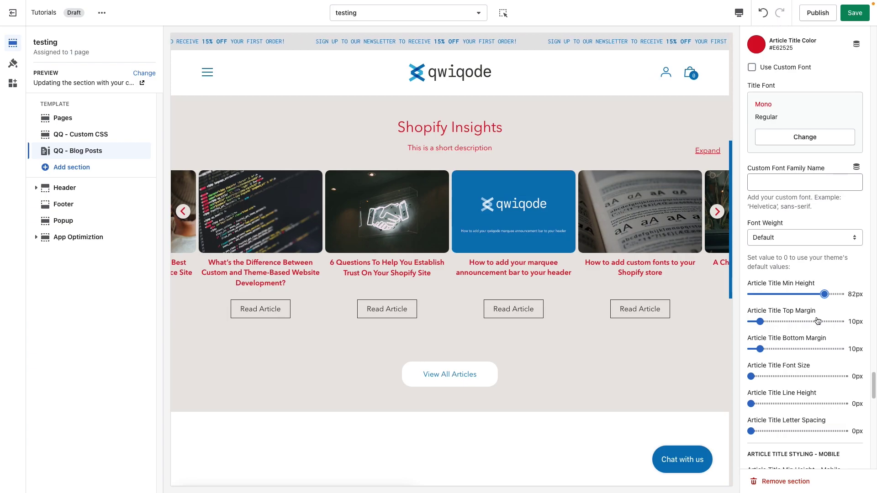
Step: Set the article title's top margin to 20px and its bottom margin to 0px
{"action": "scroll", "coordinate": [809, 338], "scroll_direction": "down", "scroll_amount": 2}
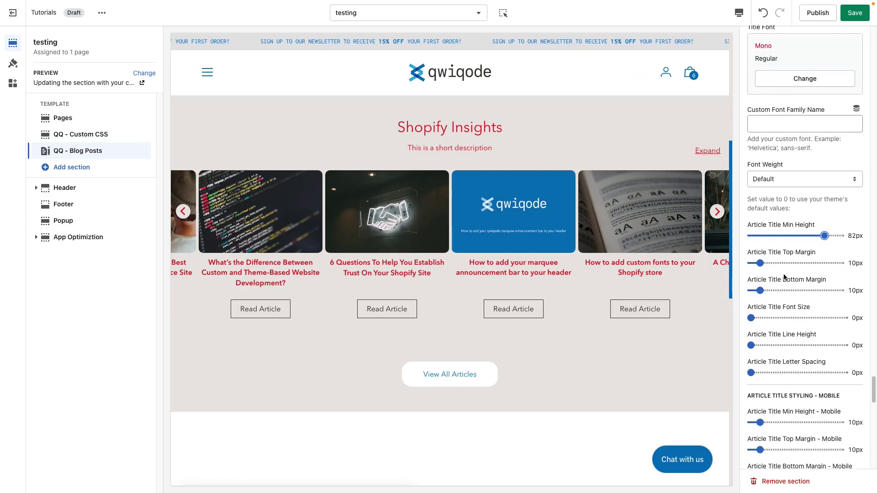
{"action": "left_click_drag", "start_coordinate": [766, 263], "coordinate": [774, 263]}
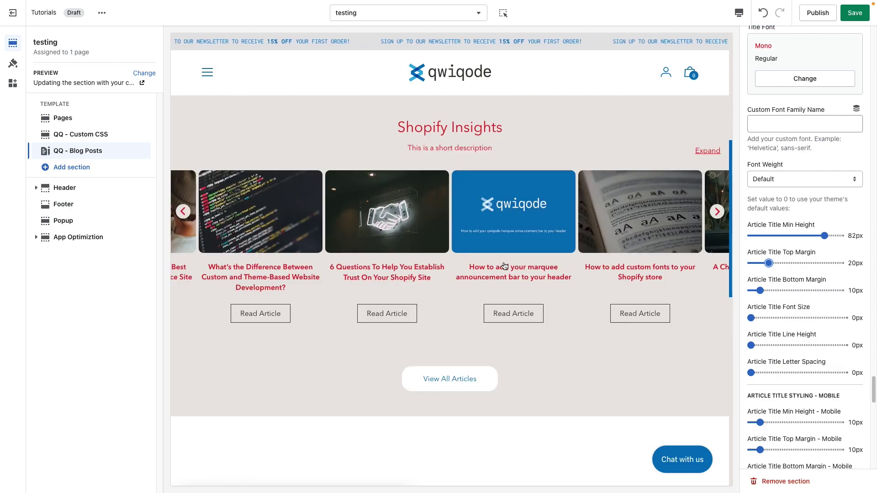
{"action": "left_click_drag", "start_coordinate": [756, 289], "coordinate": [751, 290]}
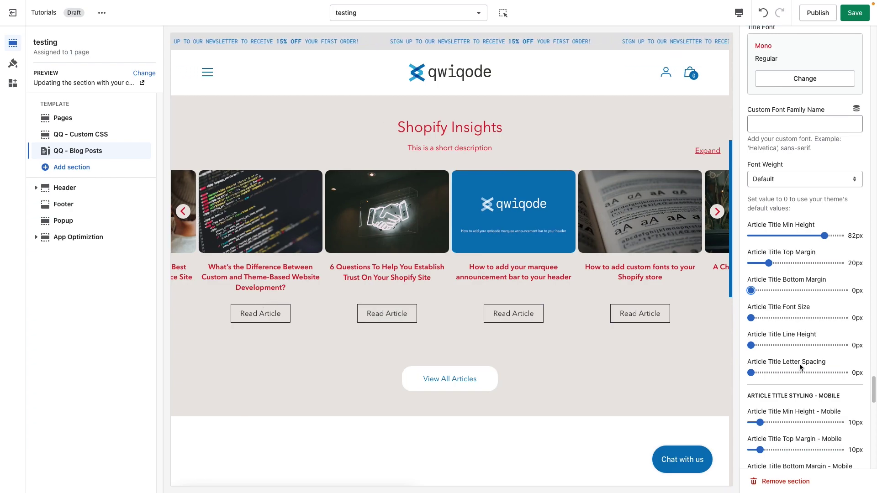
Step: Set the article title font weight to 400 (Regular)
{"action": "scroll", "coordinate": [800, 364], "scroll_direction": "down", "scroll_amount": 1}
{"action": "left_click", "coordinate": [777, 173]}
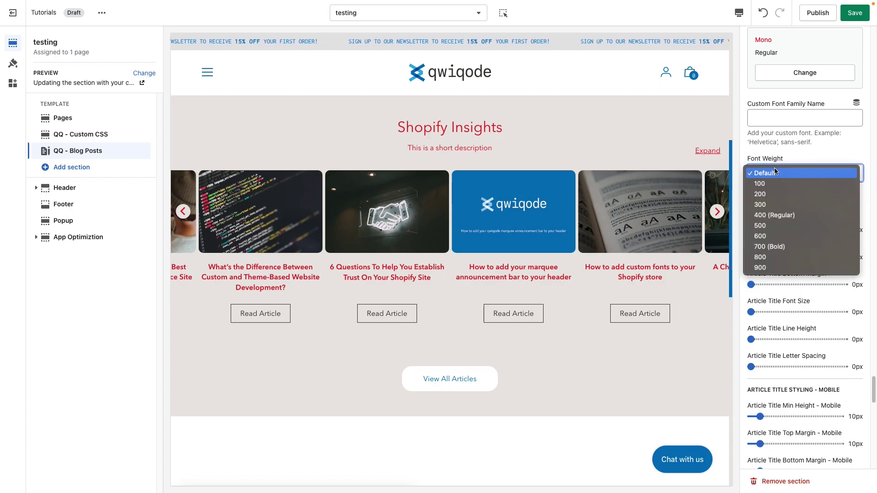
{"action": "left_click", "coordinate": [792, 215]}
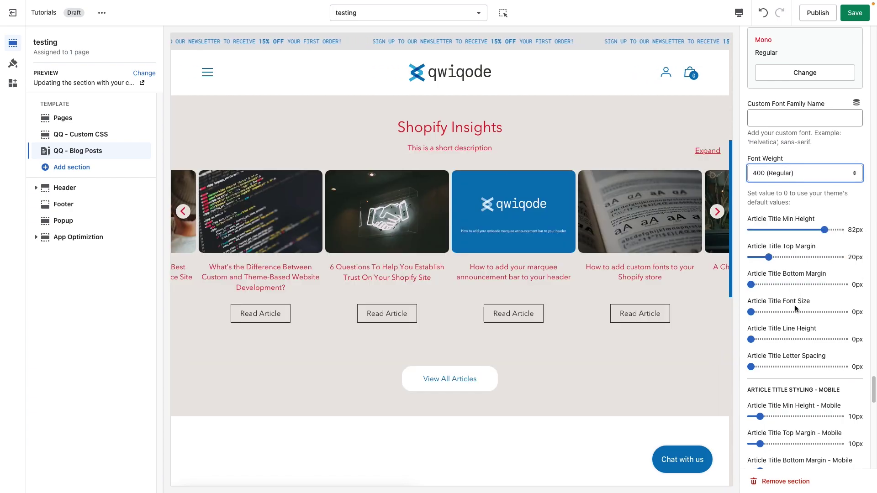
Step: Hide the article button under the blog posts and show it again
{"action": "scroll", "coordinate": [798, 313], "scroll_direction": "down", "scroll_amount": 1}
{"action": "scroll", "coordinate": [798, 315], "scroll_direction": "down", "scroll_amount": 5}
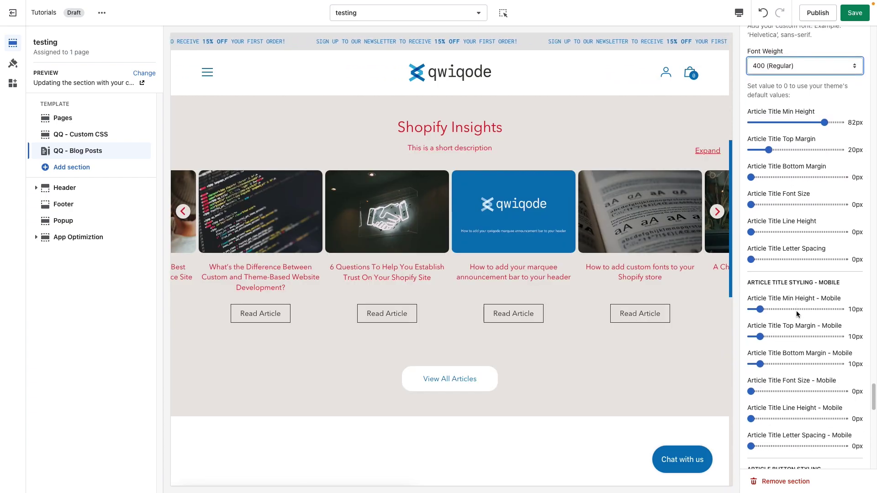
{"action": "scroll", "coordinate": [797, 314], "scroll_direction": "down", "scroll_amount": 1}
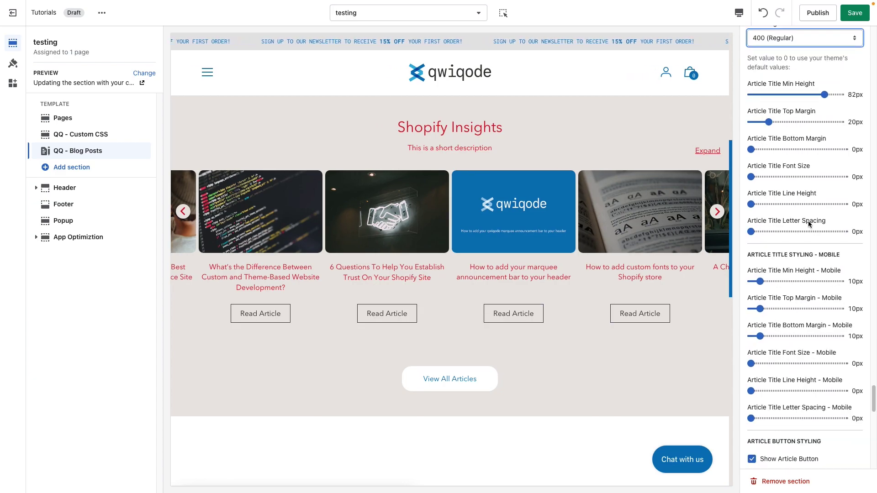
{"action": "scroll", "coordinate": [820, 346], "scroll_direction": "down", "scroll_amount": 4}
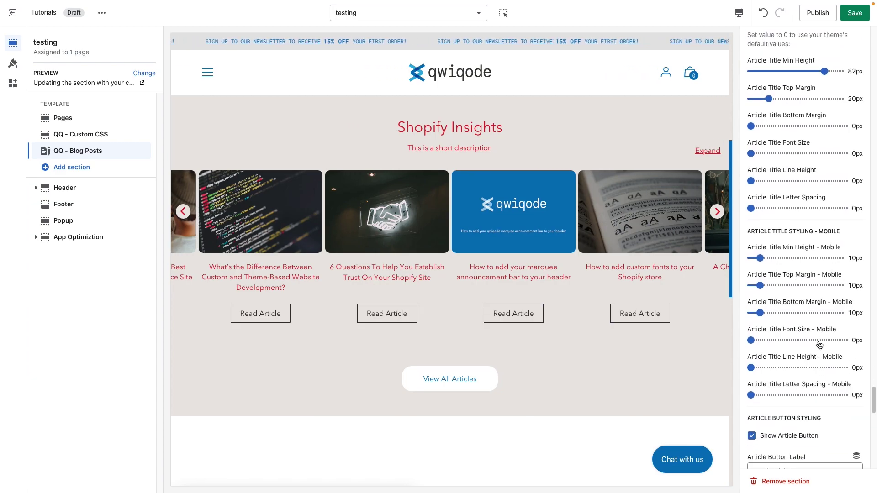
{"action": "scroll", "coordinate": [820, 346], "scroll_direction": "down", "scroll_amount": 7}
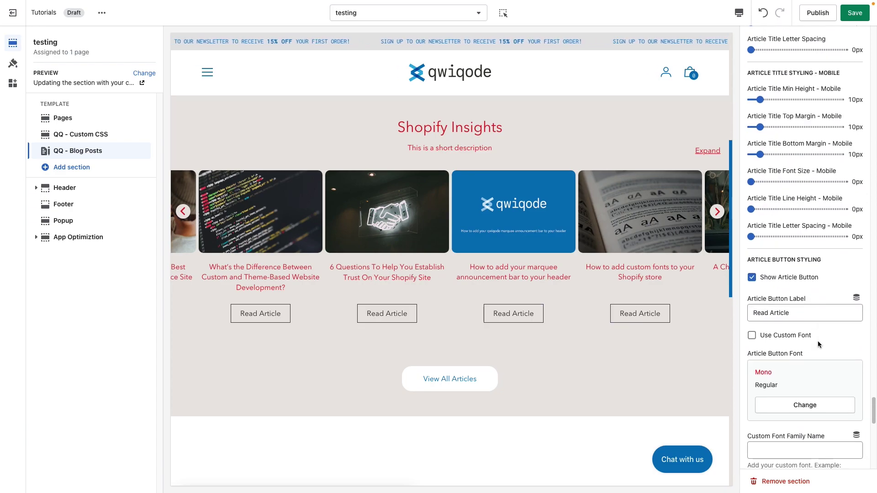
{"action": "scroll", "coordinate": [818, 341], "scroll_direction": "down", "scroll_amount": 4}
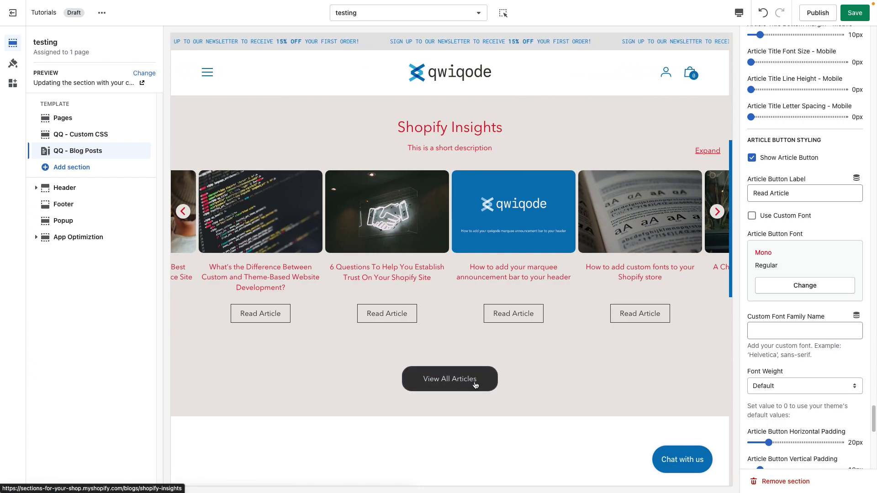
{"action": "left_click", "coordinate": [804, 158]}
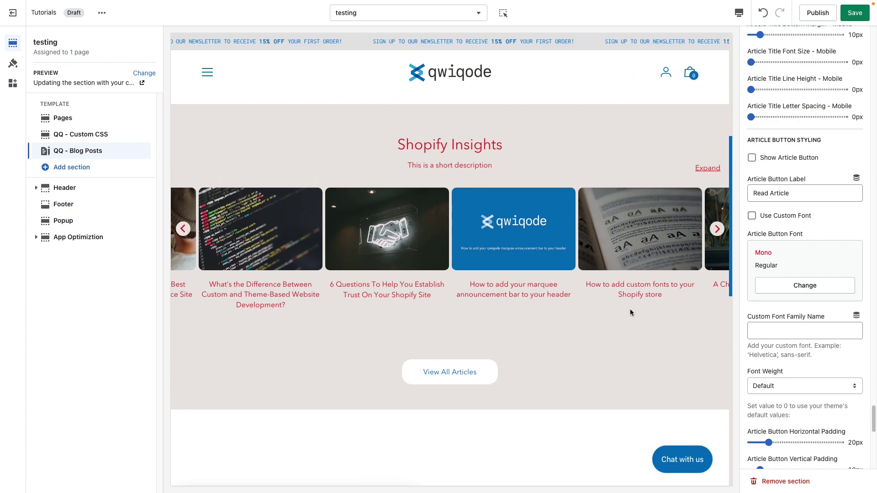
{"action": "left_click", "coordinate": [800, 160]}
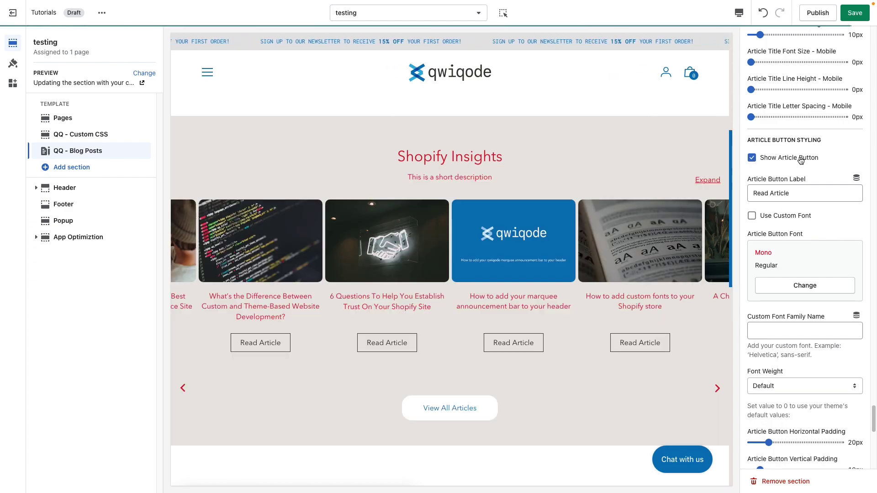
Step: Review the article button's label, font, padding, border, margin, mobile styling, color and hover color settings for the blog posts section
{"action": "left_click_drag", "start_coordinate": [799, 194], "coordinate": [741, 195]}
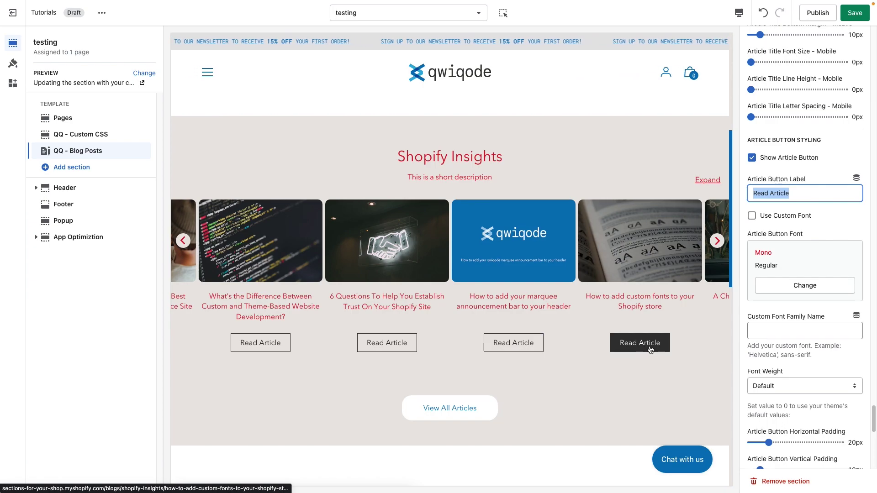
{"action": "left_click", "coordinate": [838, 219]}
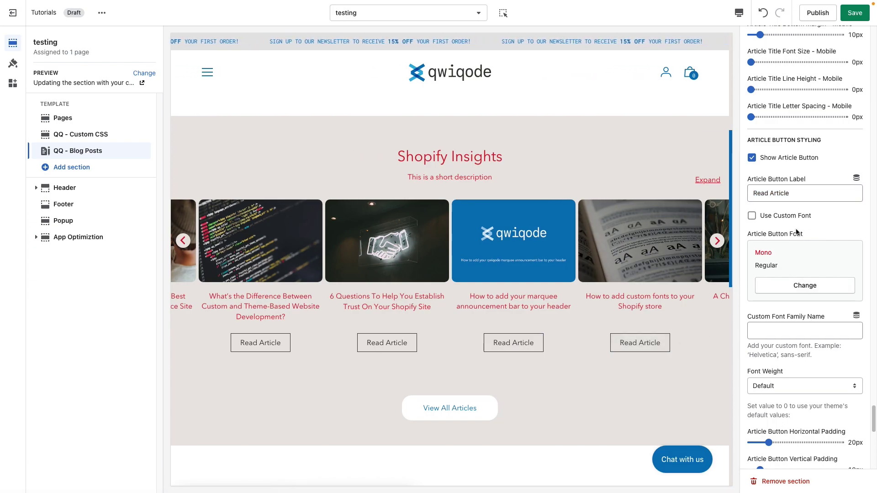
{"action": "scroll", "coordinate": [802, 326], "scroll_direction": "down", "scroll_amount": 5}
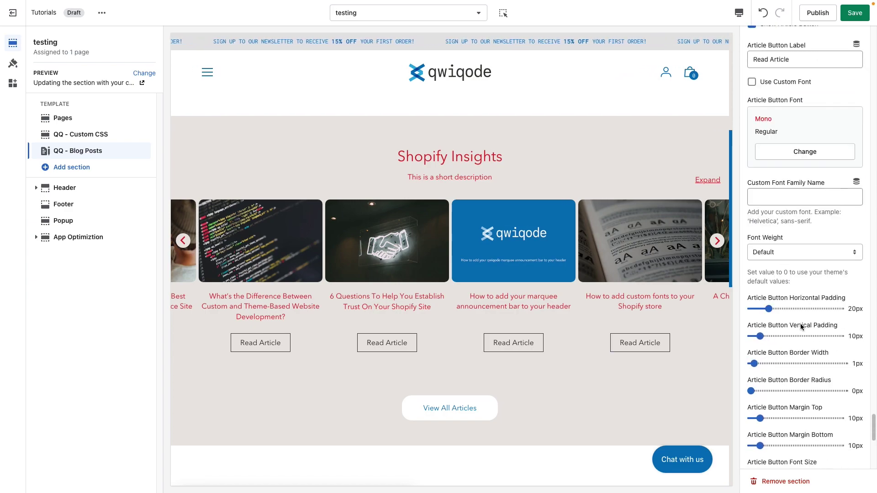
{"action": "scroll", "coordinate": [797, 327], "scroll_direction": "down", "scroll_amount": 1}
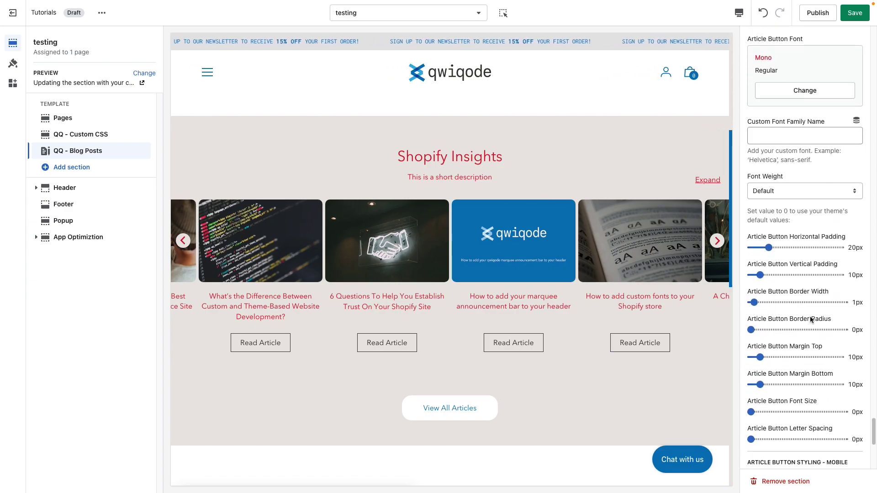
{"action": "scroll", "coordinate": [808, 405], "scroll_direction": "down", "scroll_amount": 6}
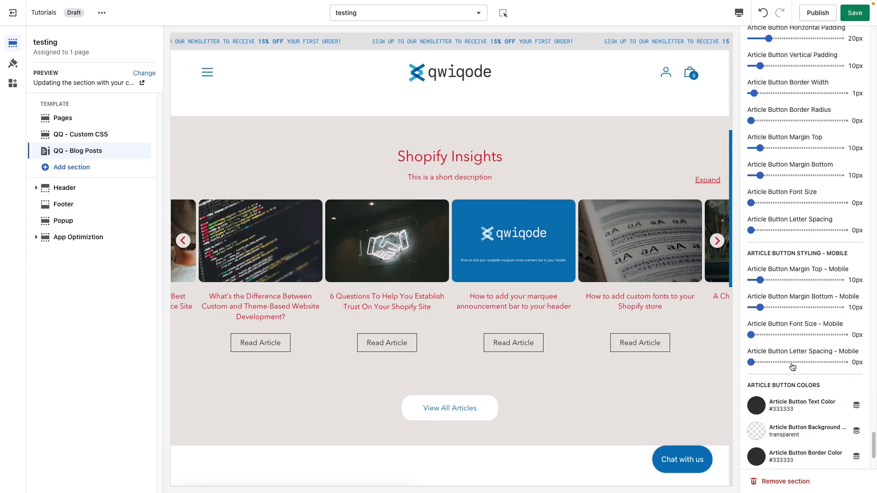
{"action": "scroll", "coordinate": [792, 367], "scroll_direction": "down", "scroll_amount": 4}
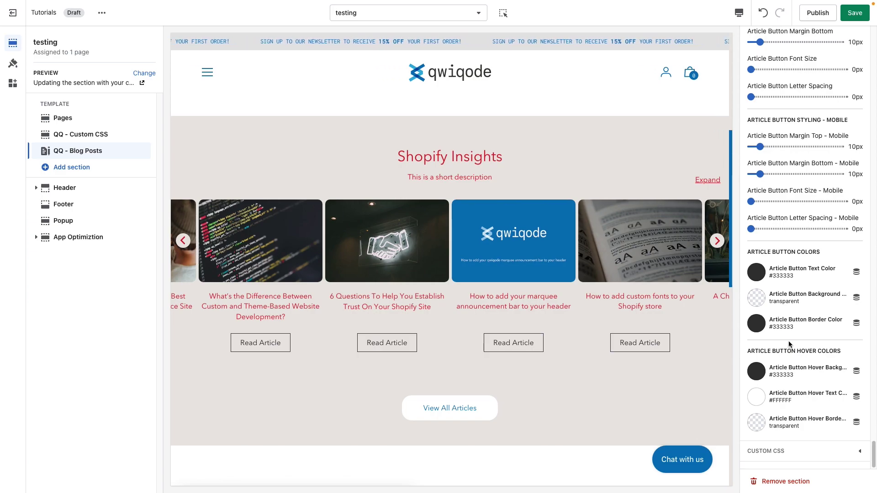
{"action": "scroll", "coordinate": [787, 341], "scroll_direction": "up", "scroll_amount": 6}
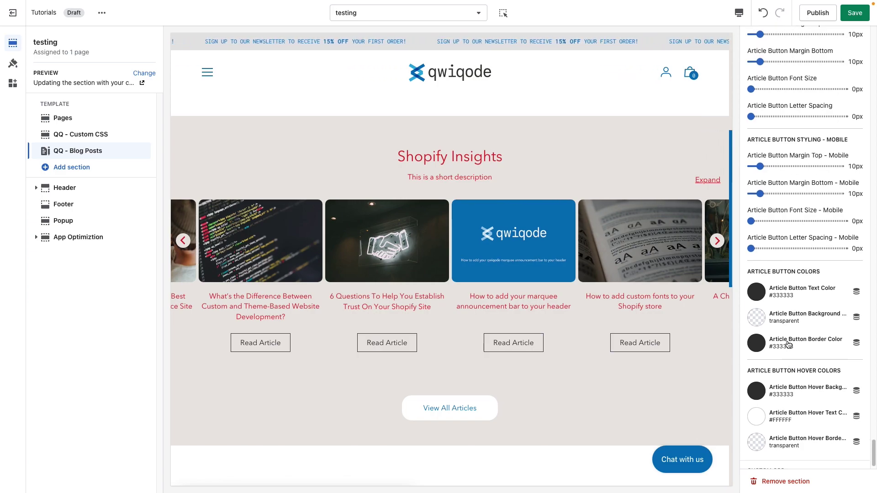
{"action": "scroll", "coordinate": [789, 345], "scroll_direction": "up", "scroll_amount": 4}
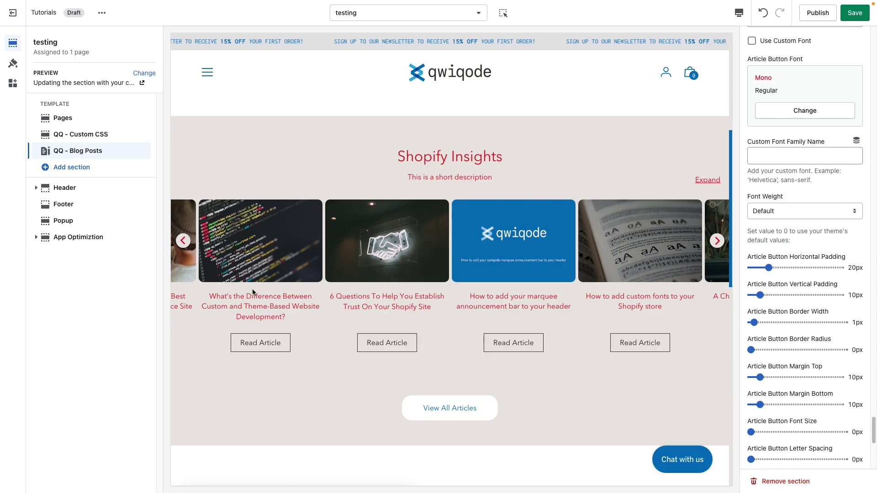
{"action": "key", "text": "shift+super+5"}
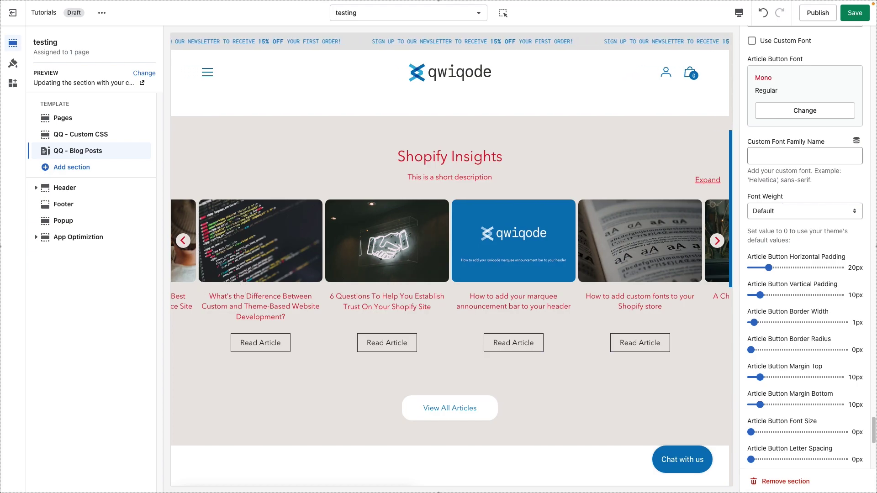